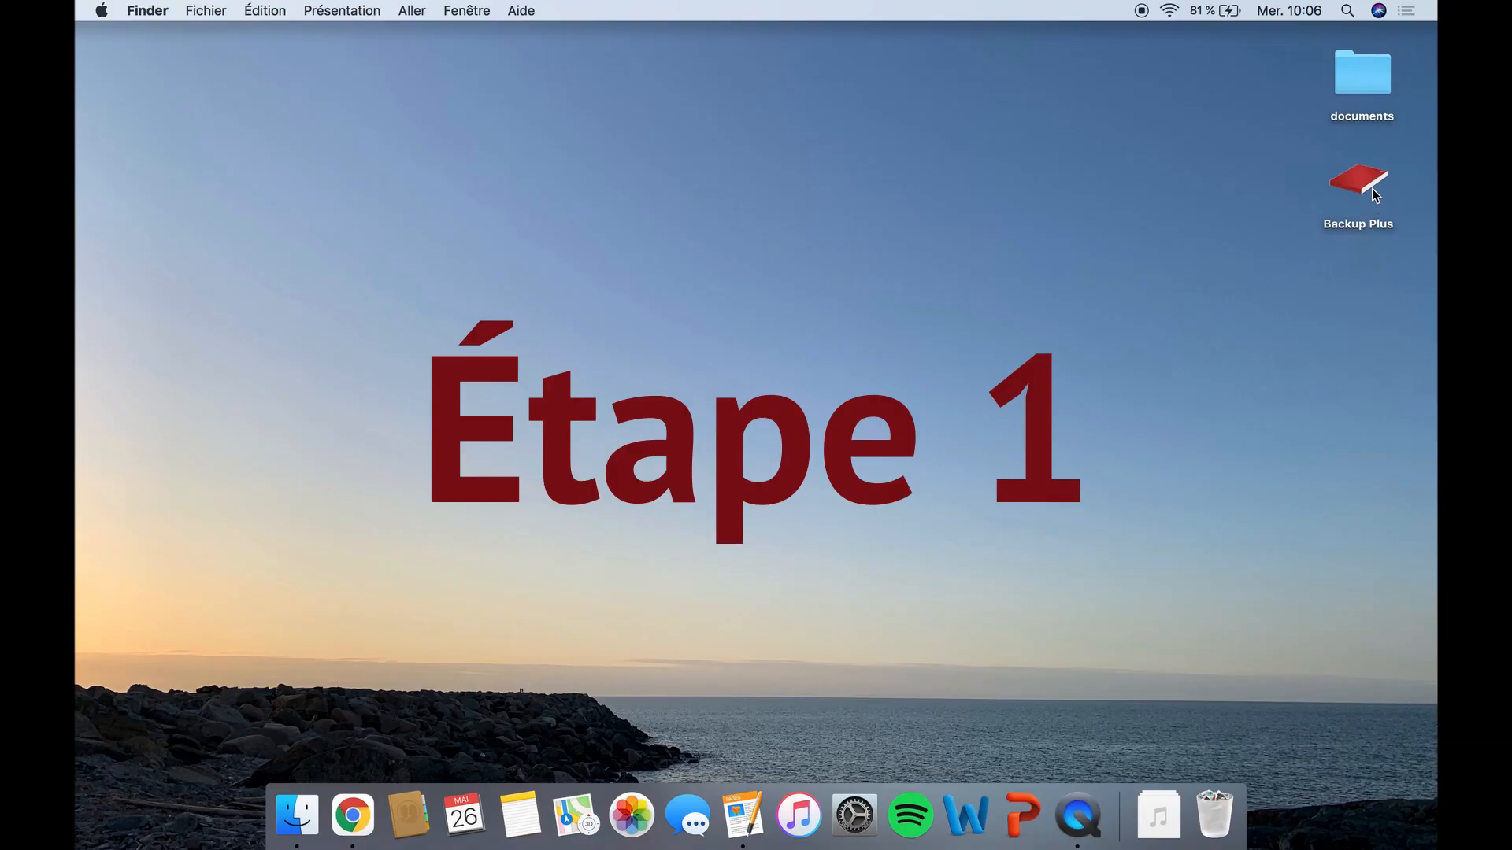
Open the Photos folder inside Capsules StopMotion, StopMotion - Film on the Backup Plus drive.
double_click(1372, 192)
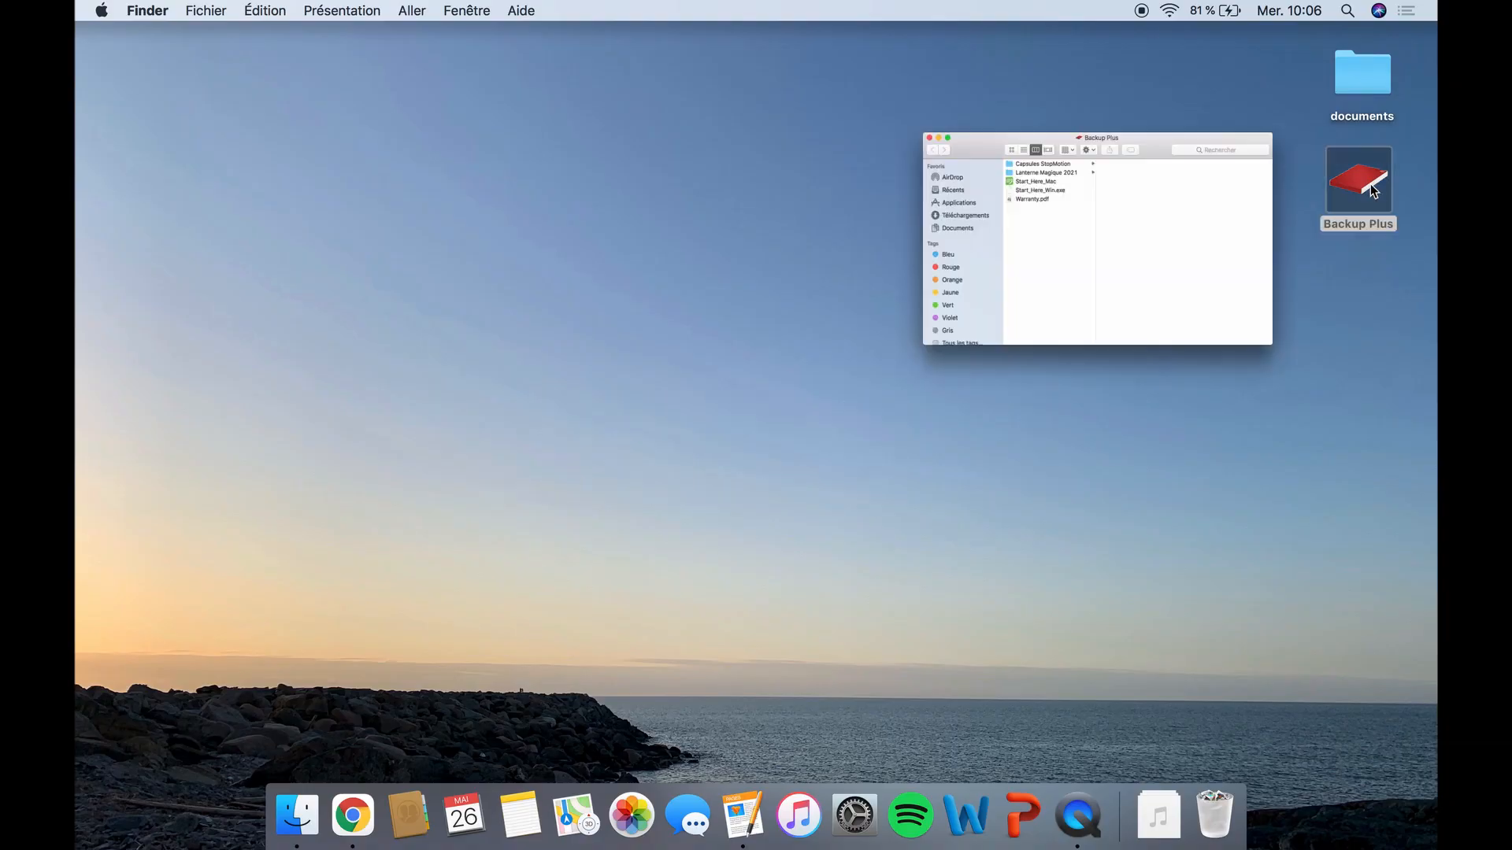
click(608, 170)
click(809, 224)
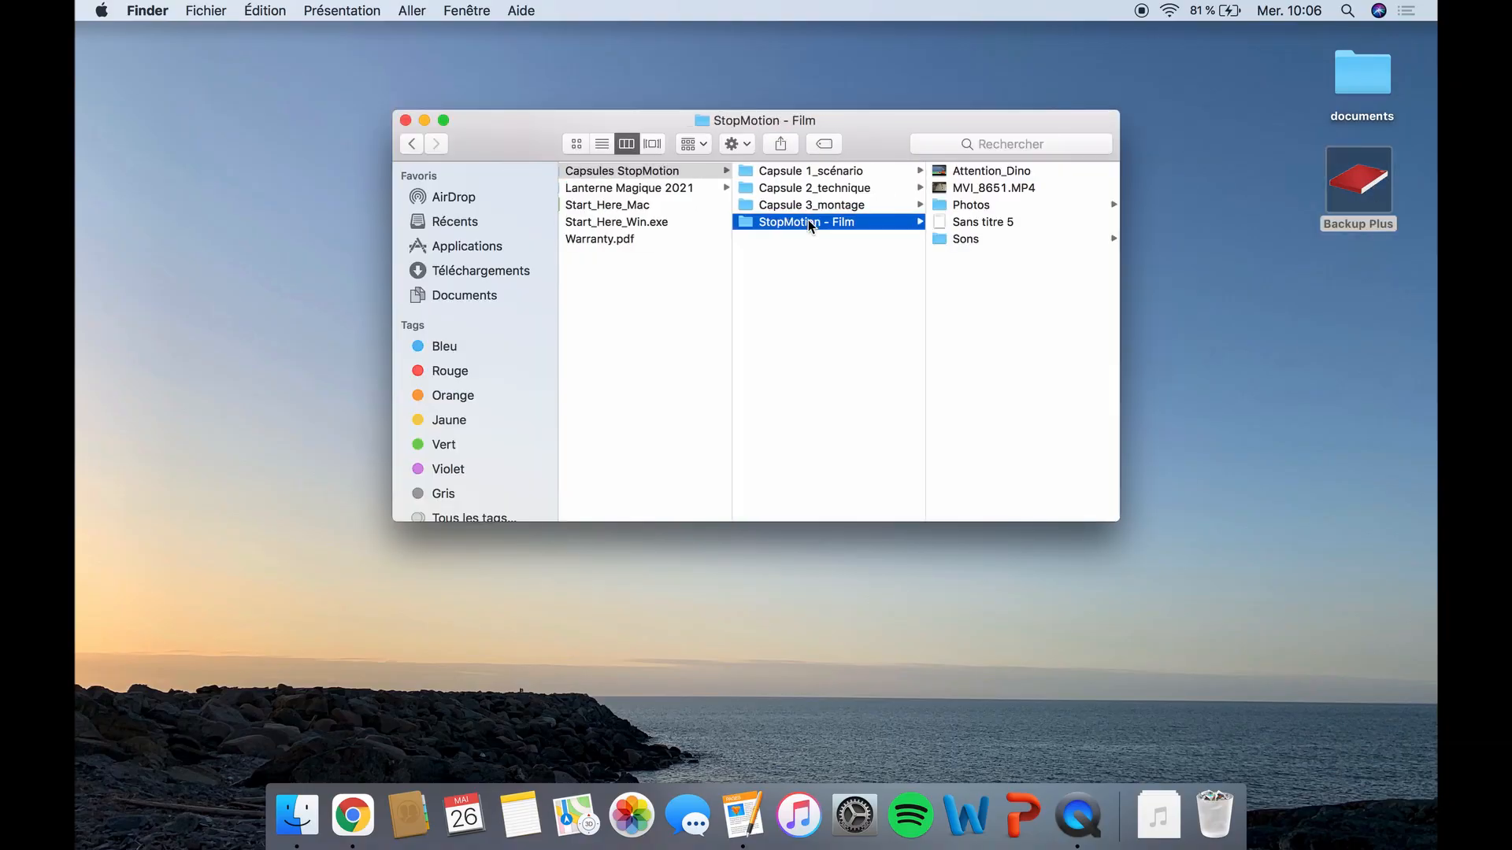
click(975, 204)
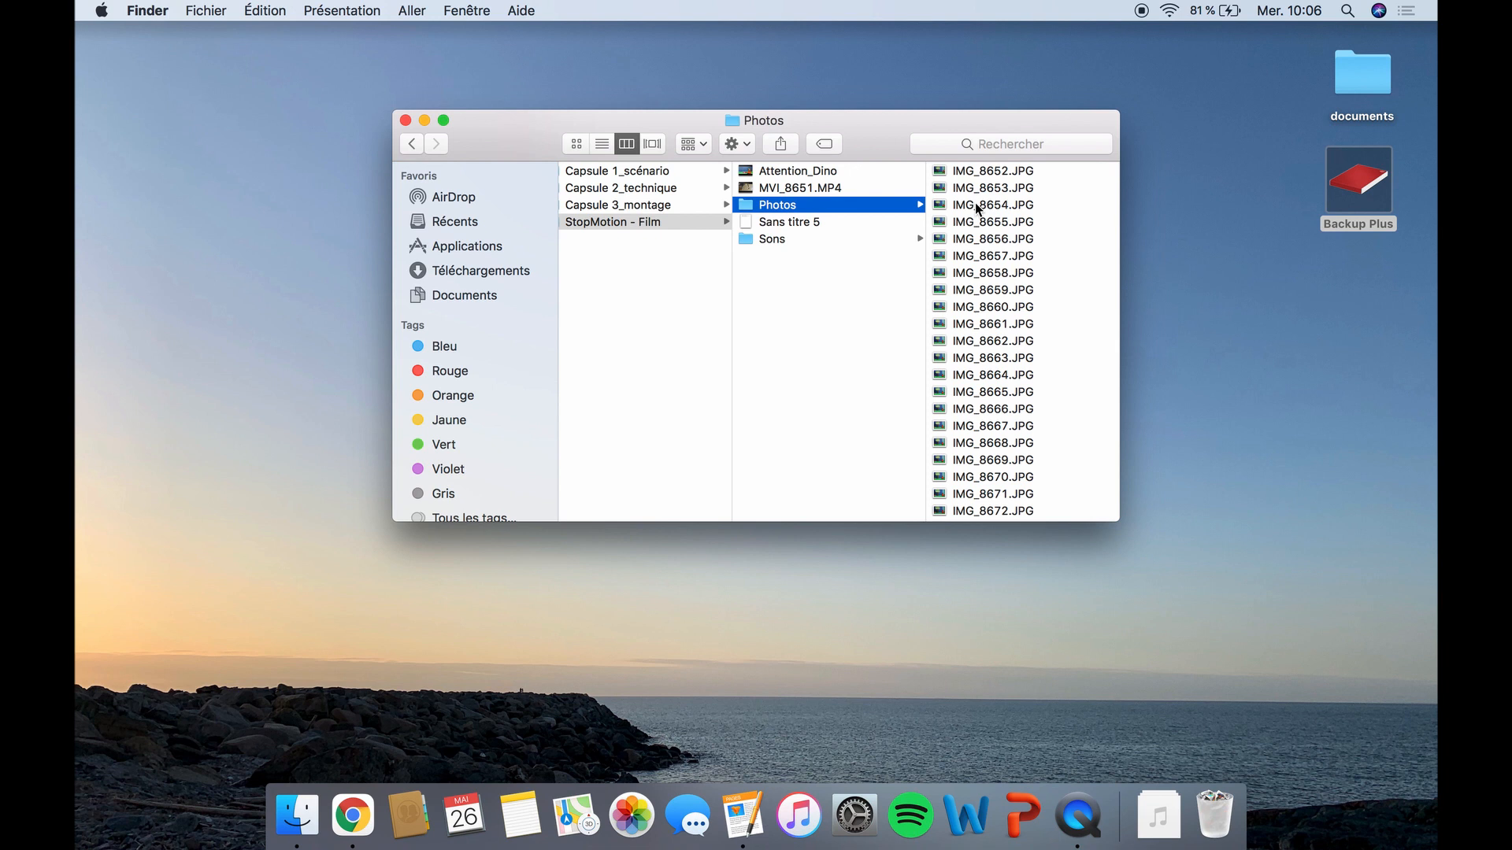
Look through the numbered JPG images in the Photos folder.
scroll(1005, 331, down, 5)
click(1005, 332)
key(Up)
key(Up)
key(Up)
key(Up)
key(Up)
key(Up)
key(Up)
key(Up)
key(Up)
key(Up)
key(Up)
key(Up)
key(Up)
key(Up)
key(Up)
key(Up)
key(Up)
key(Up)
key(Up)
key(Up)
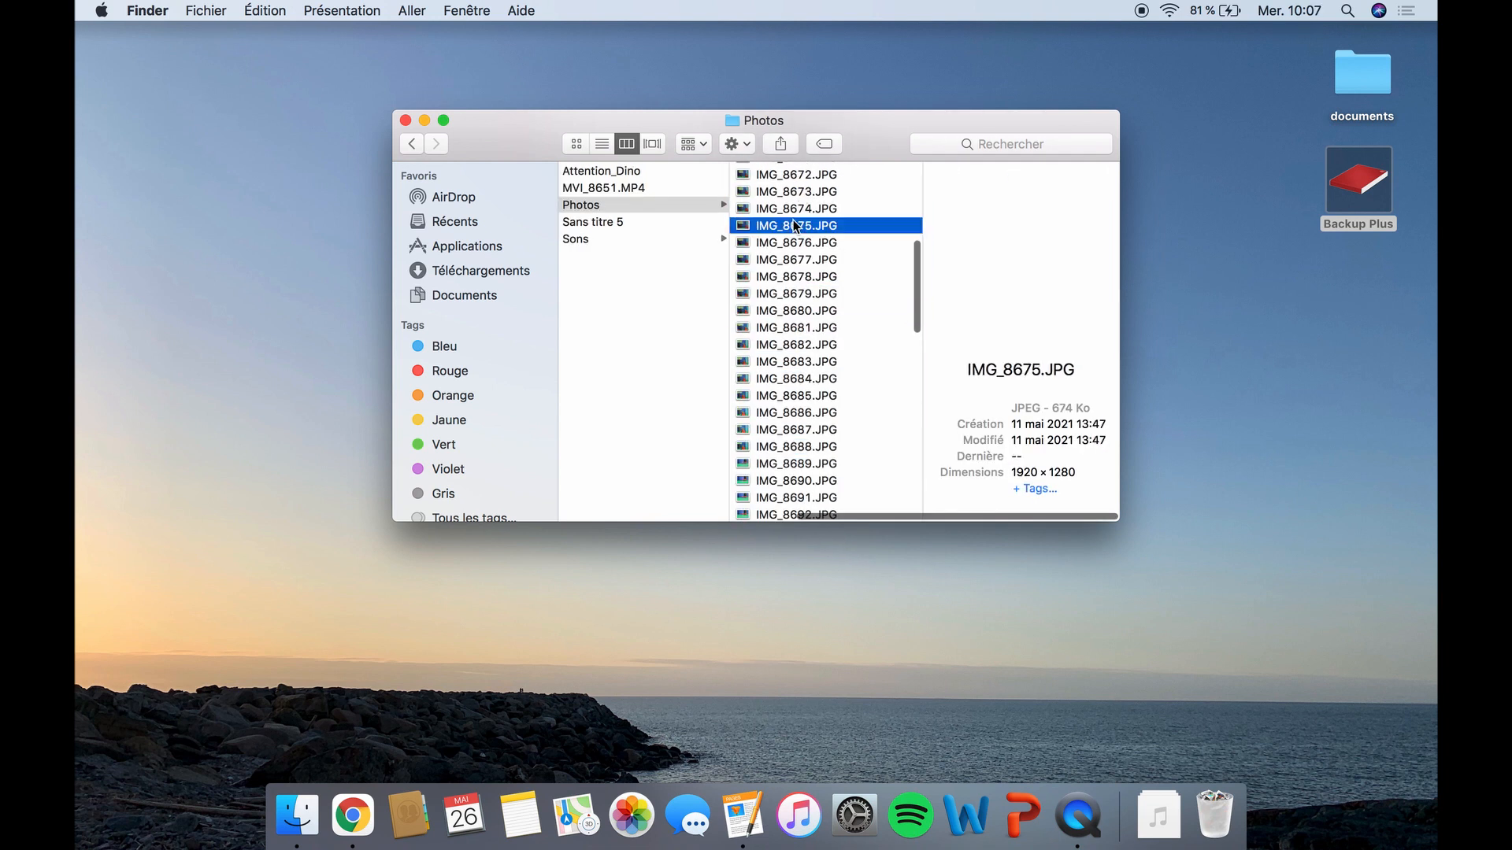
scroll(867, 429, down, 5)
click(867, 438)
Open the Sons folder in StopMotion - Film and look through its files.
scroll(742, 327, left, 3)
click(651, 239)
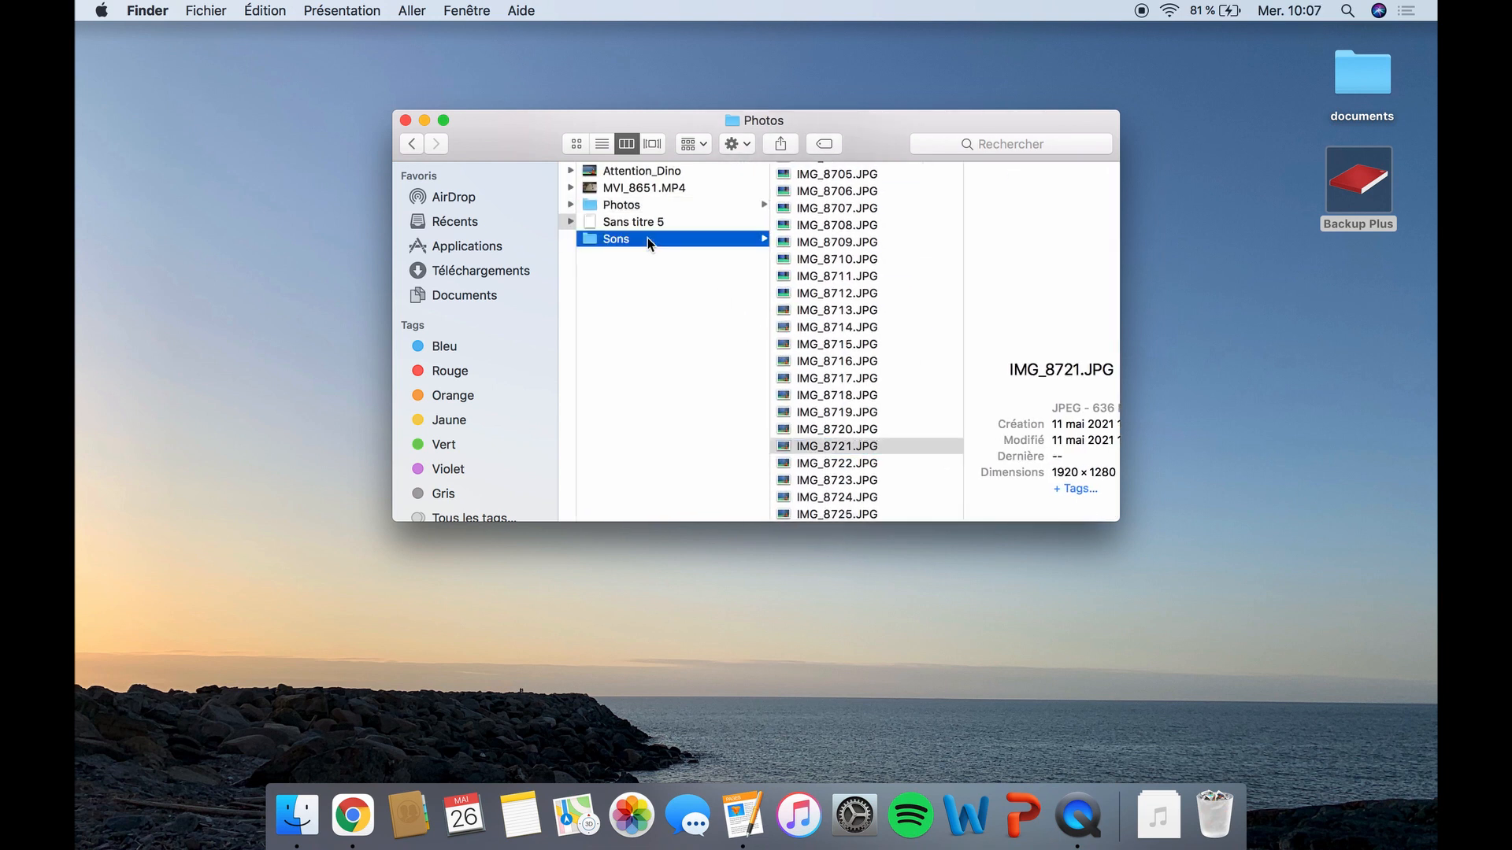
click(866, 205)
key(Up)
key(Up)
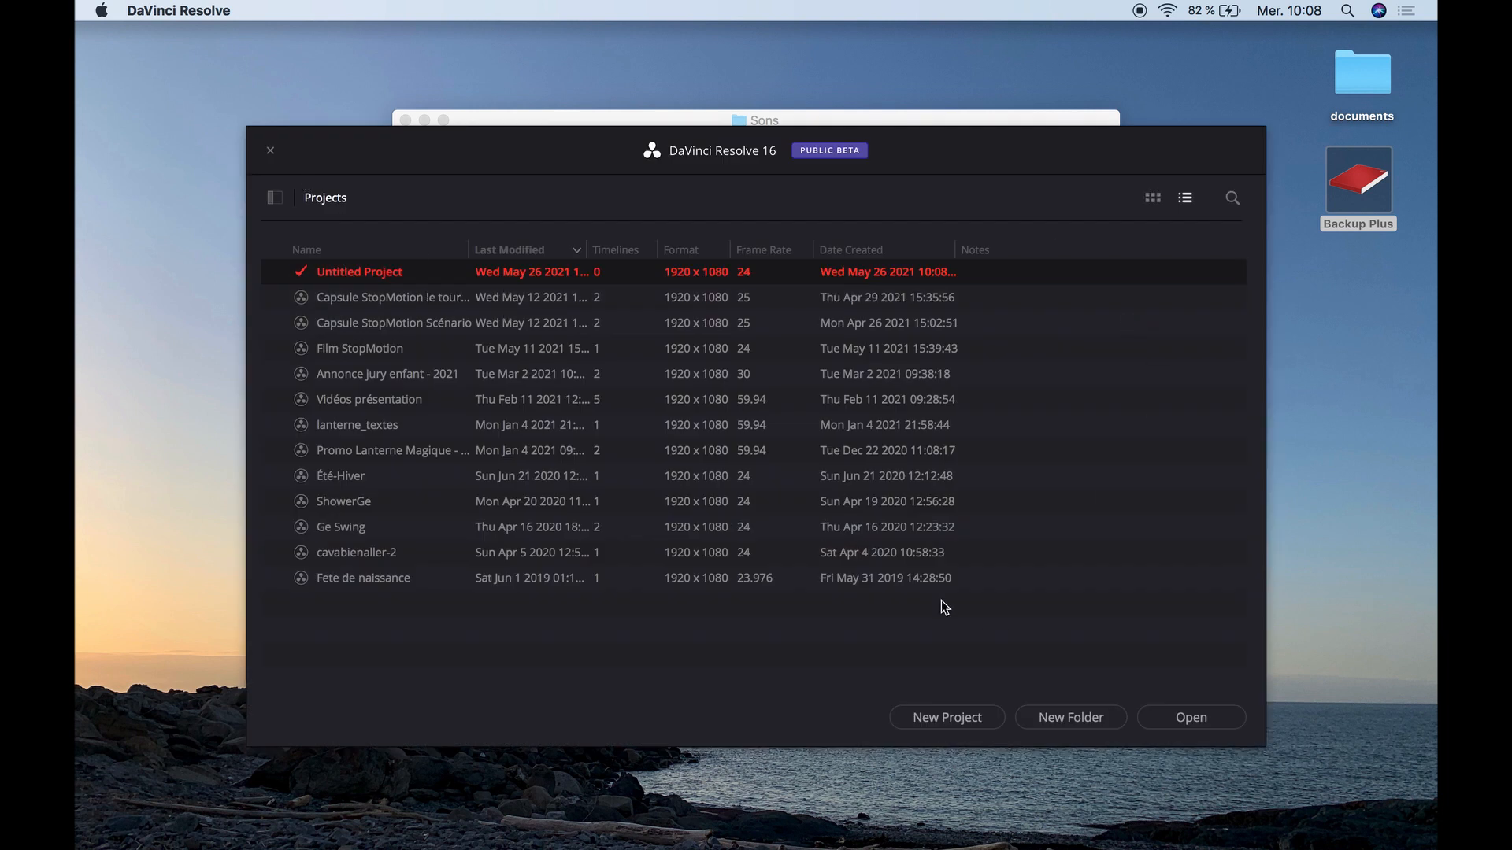
In DaVinci Resolve, create a new project named Film_dino.
click(946, 718)
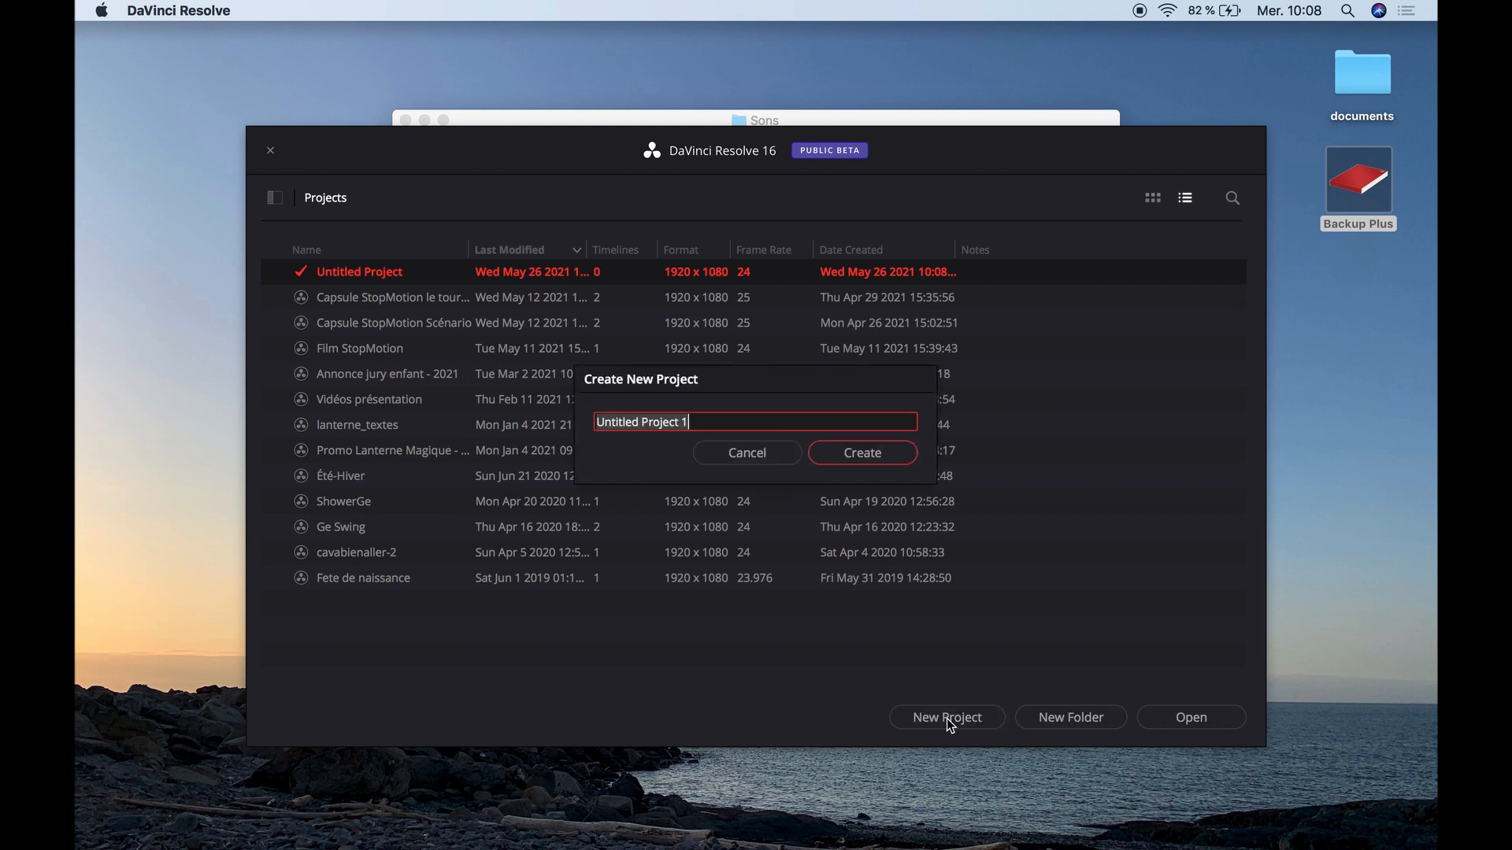
text(Film_dino)
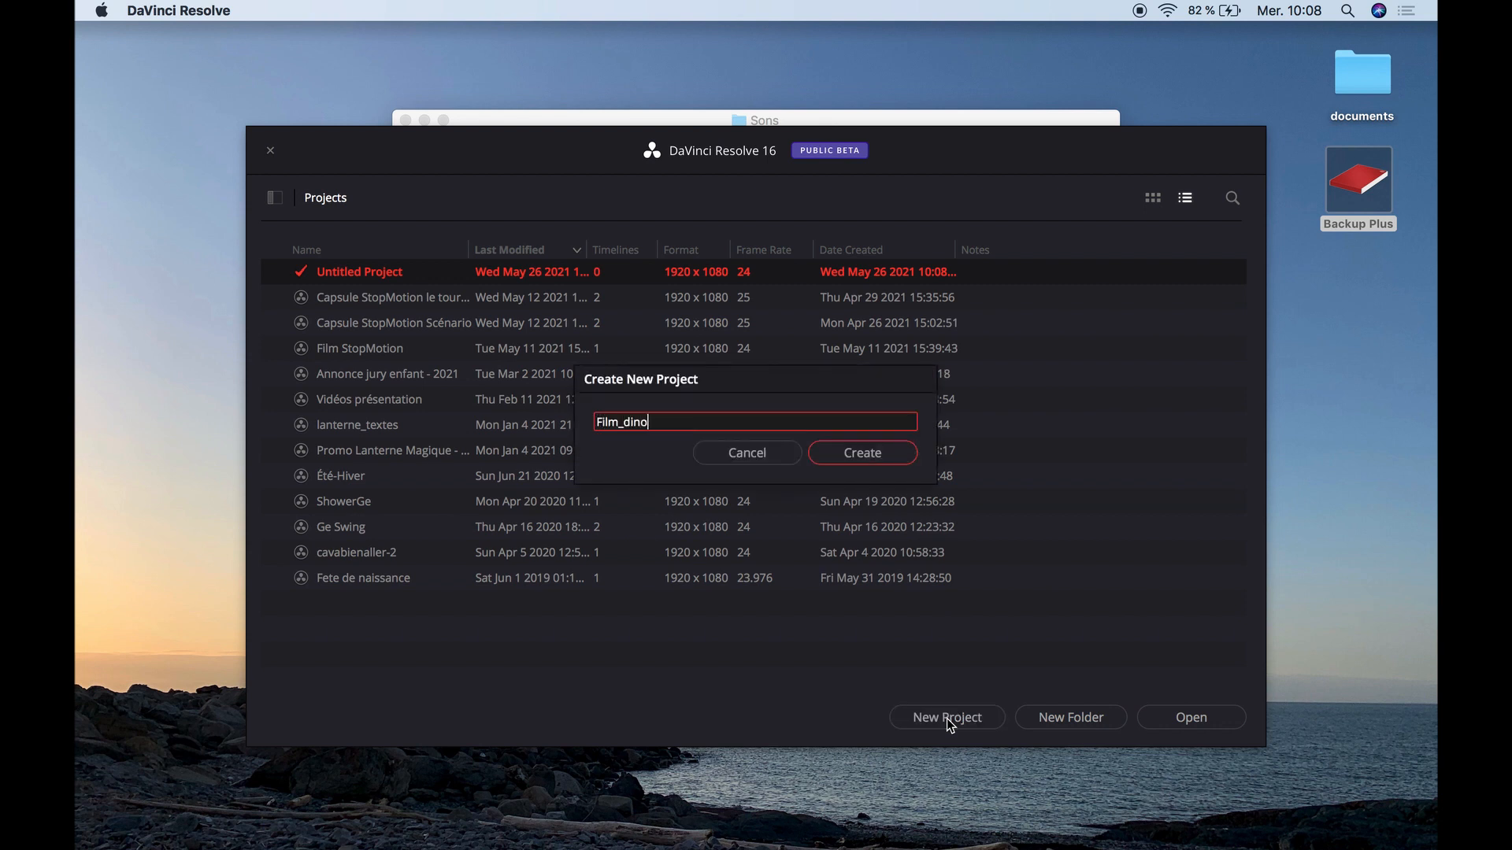
click(881, 456)
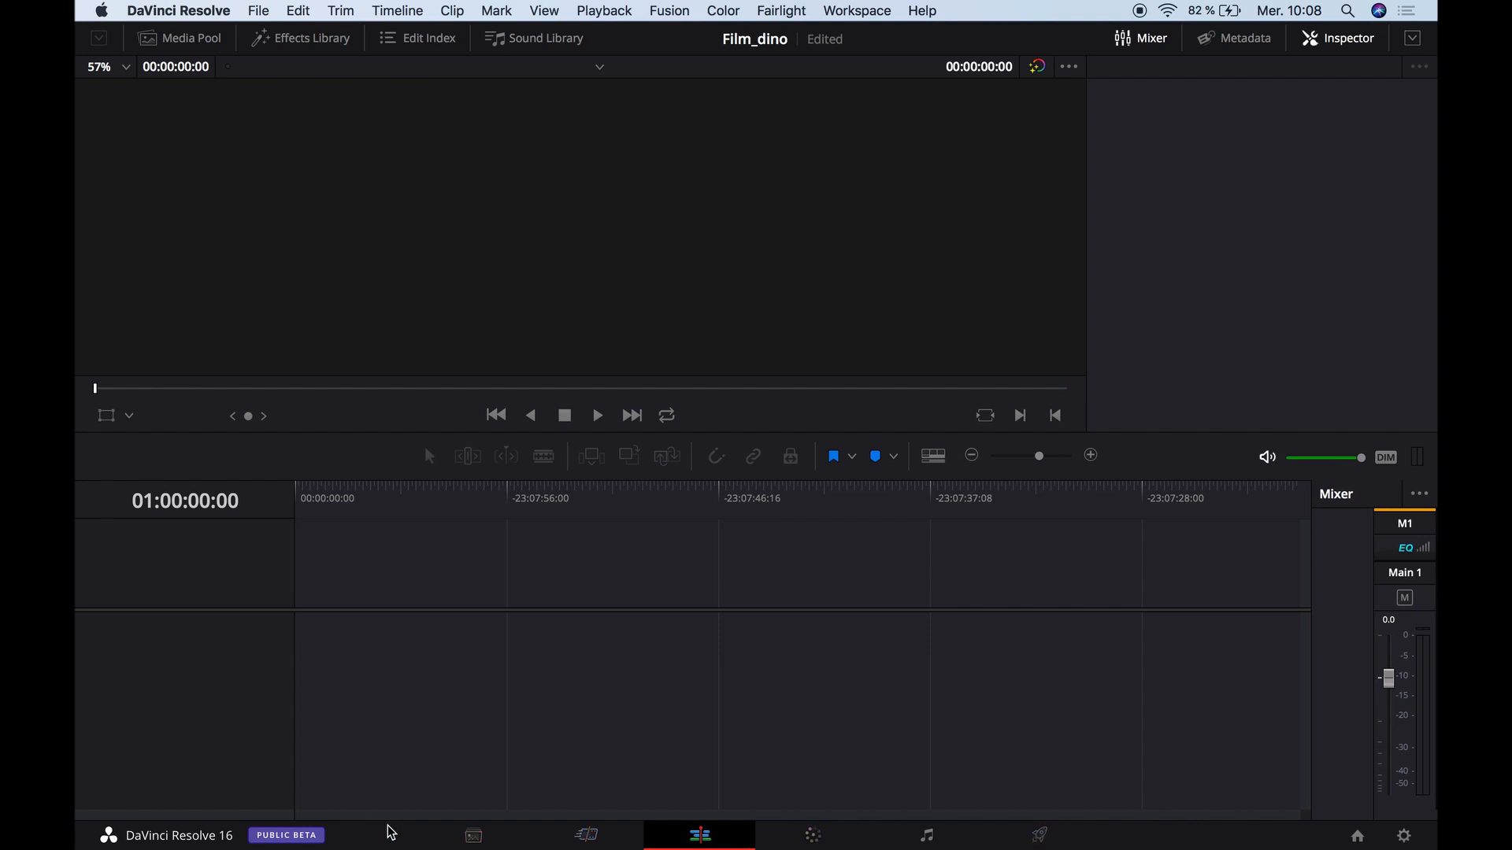
Look over the Media, Cut, Edit, Color, Fairlight and Deliver pages, including the video export settings.
click(479, 839)
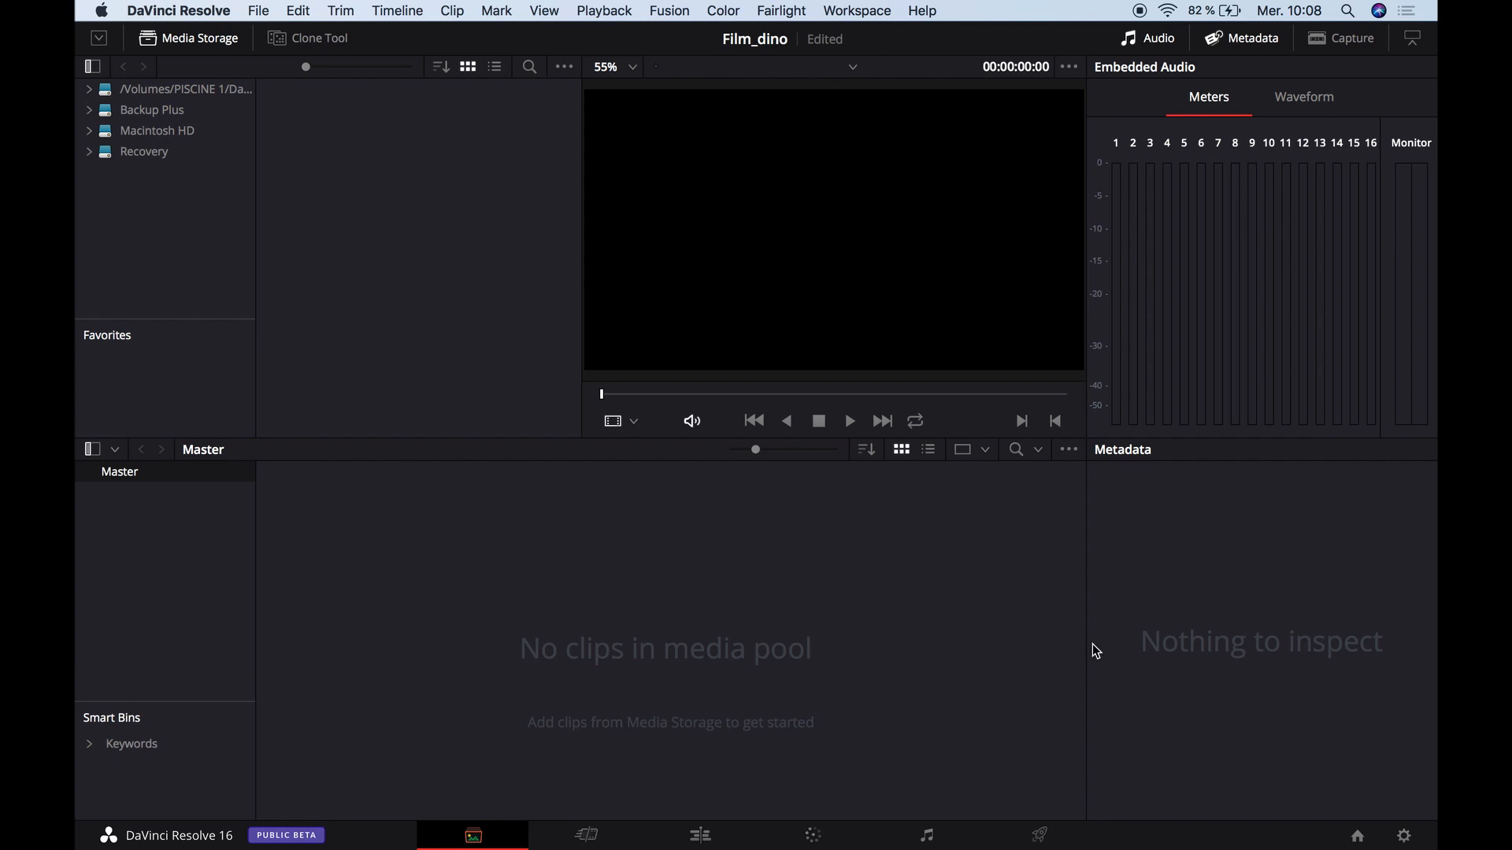
click(582, 834)
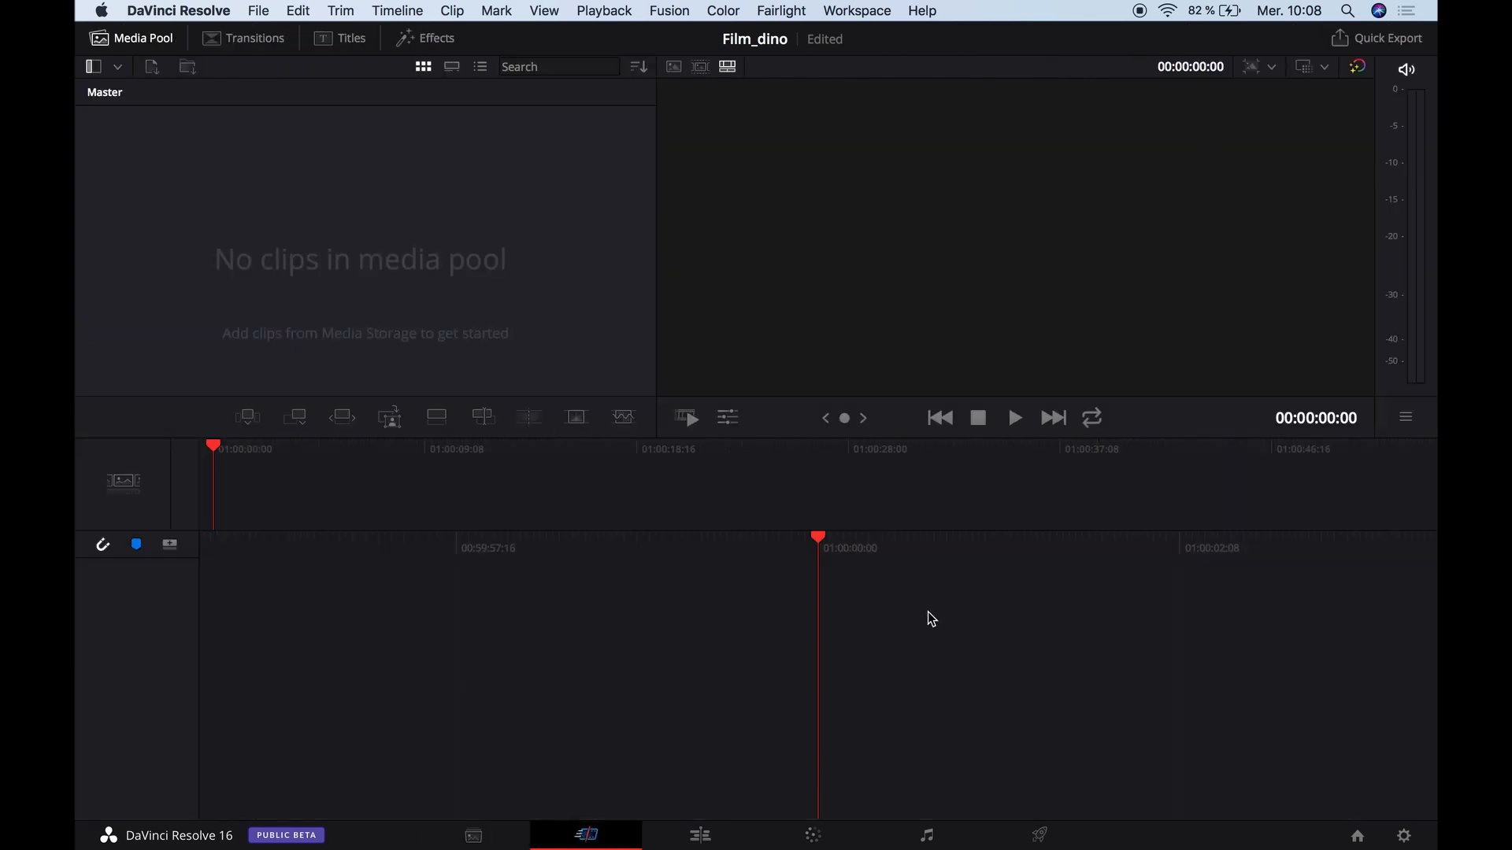
click(721, 835)
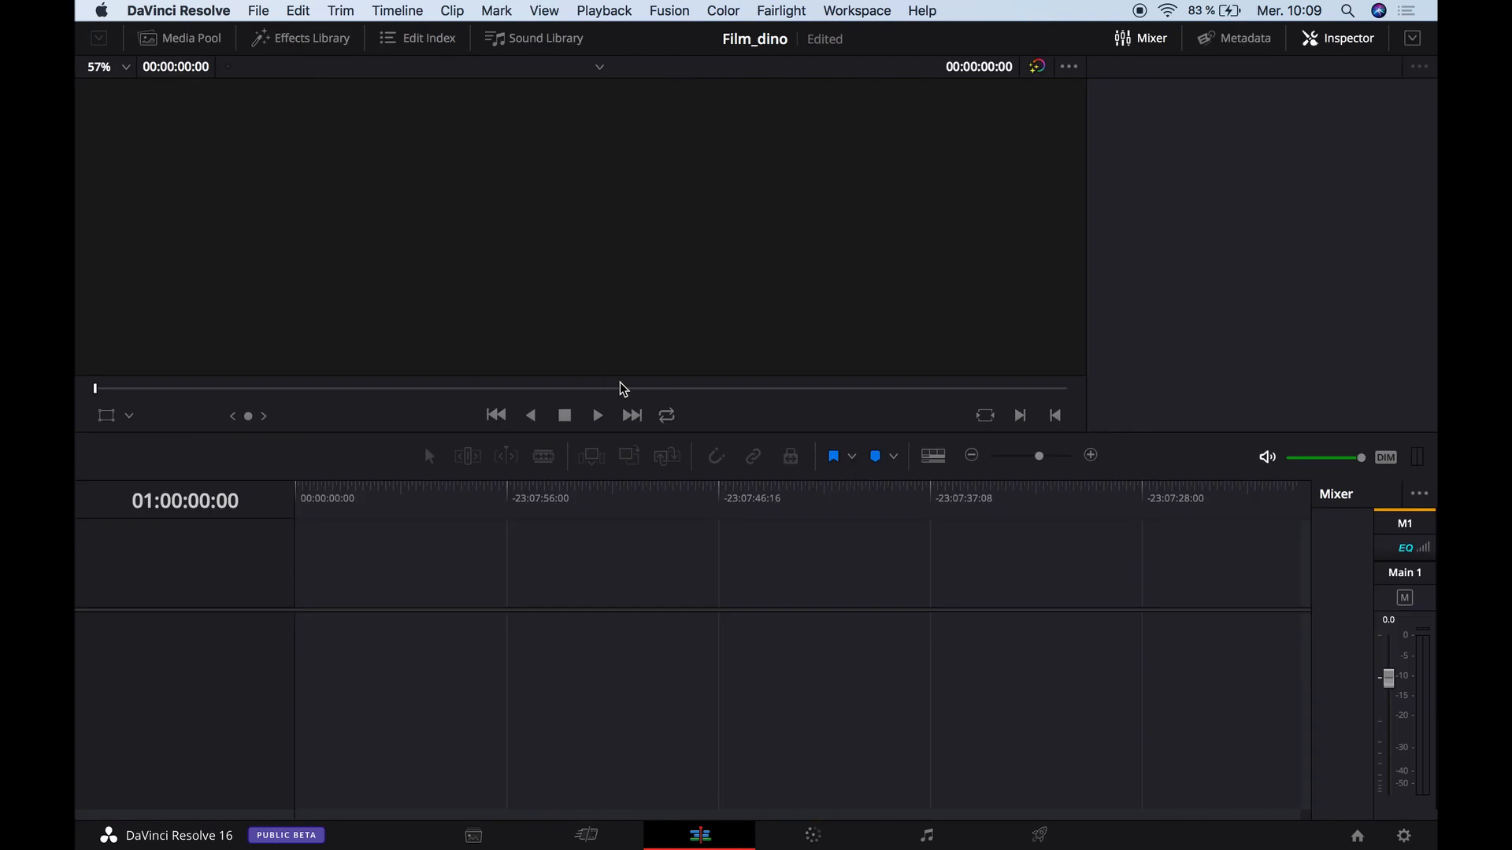
click(788, 842)
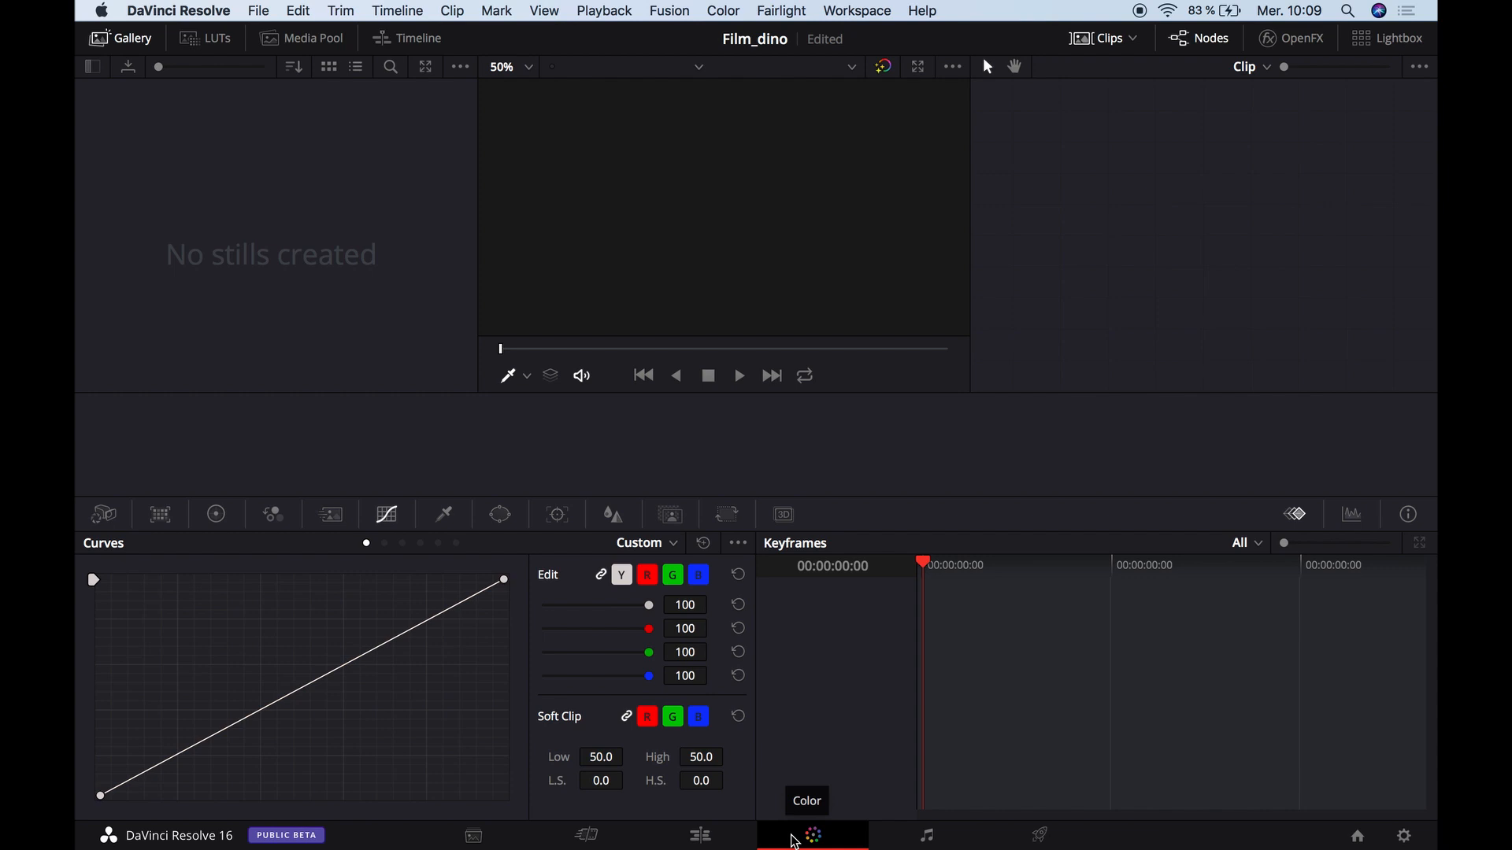
click(925, 836)
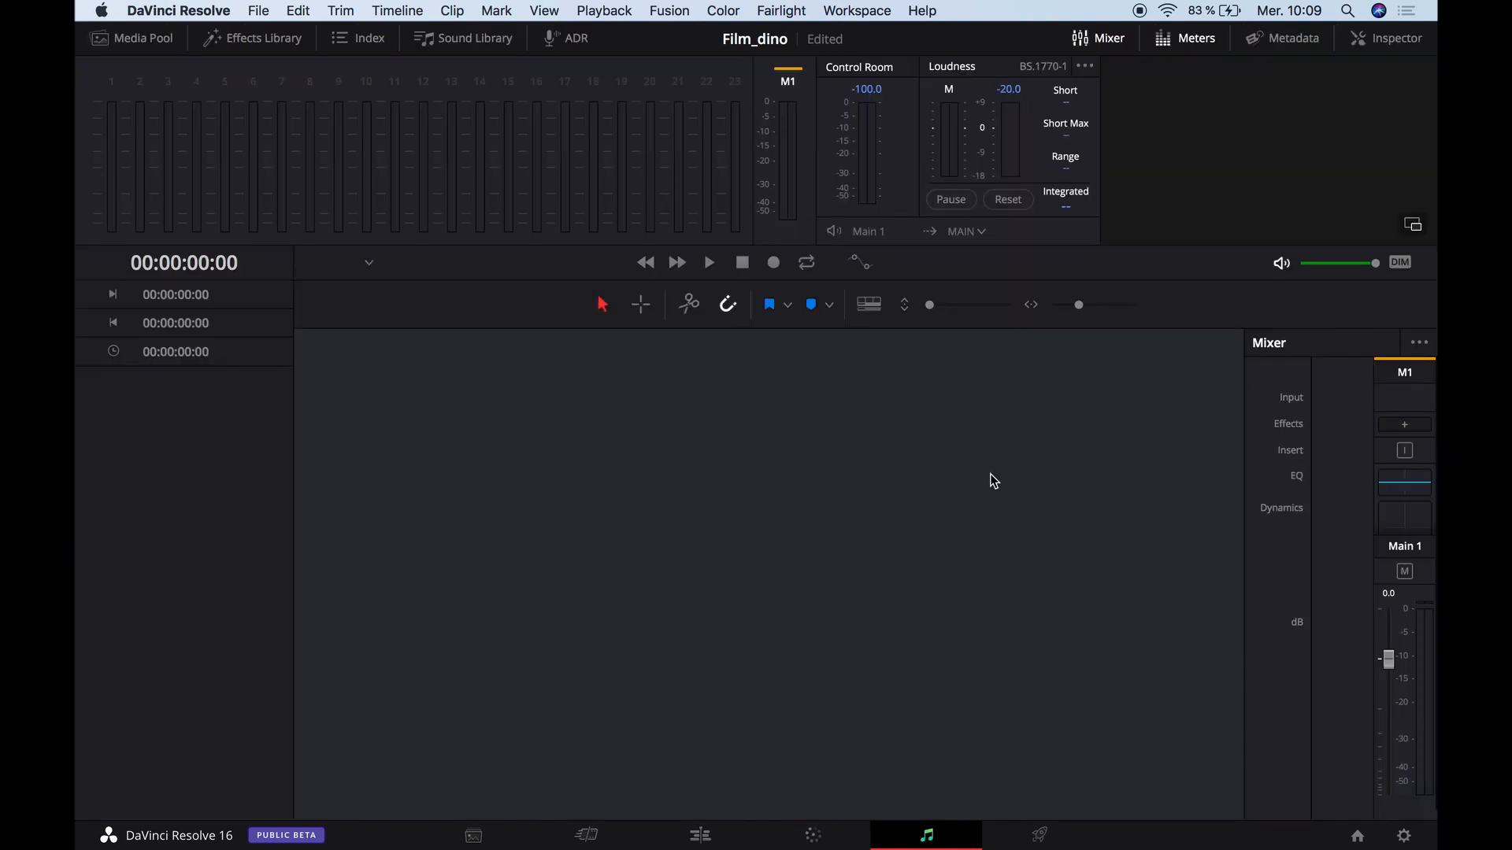
click(1038, 837)
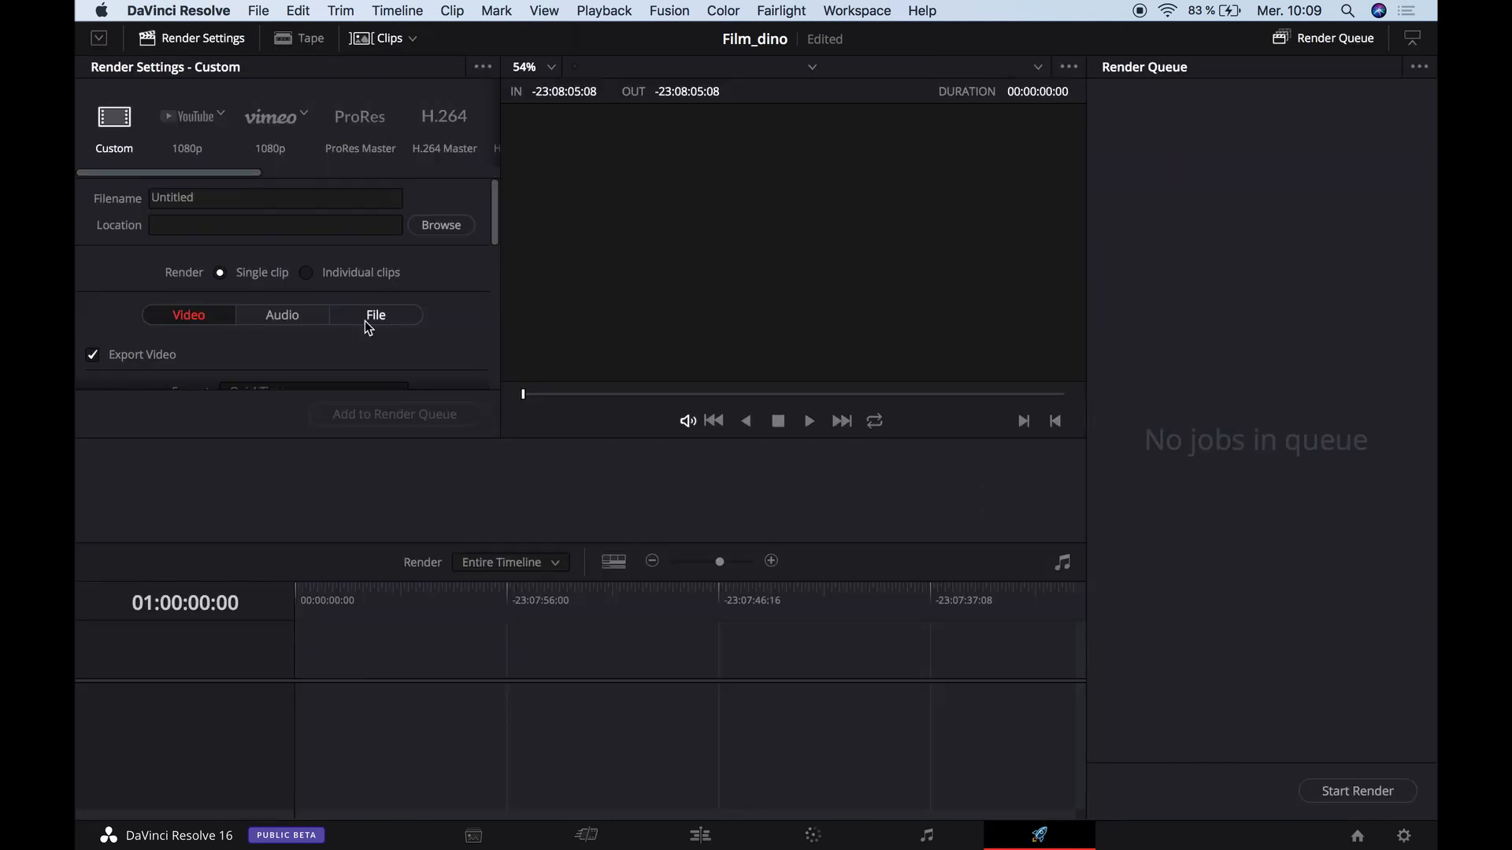
scroll(365, 319, down, 5)
scroll(366, 320, up, 3)
scroll(365, 298, down, 2)
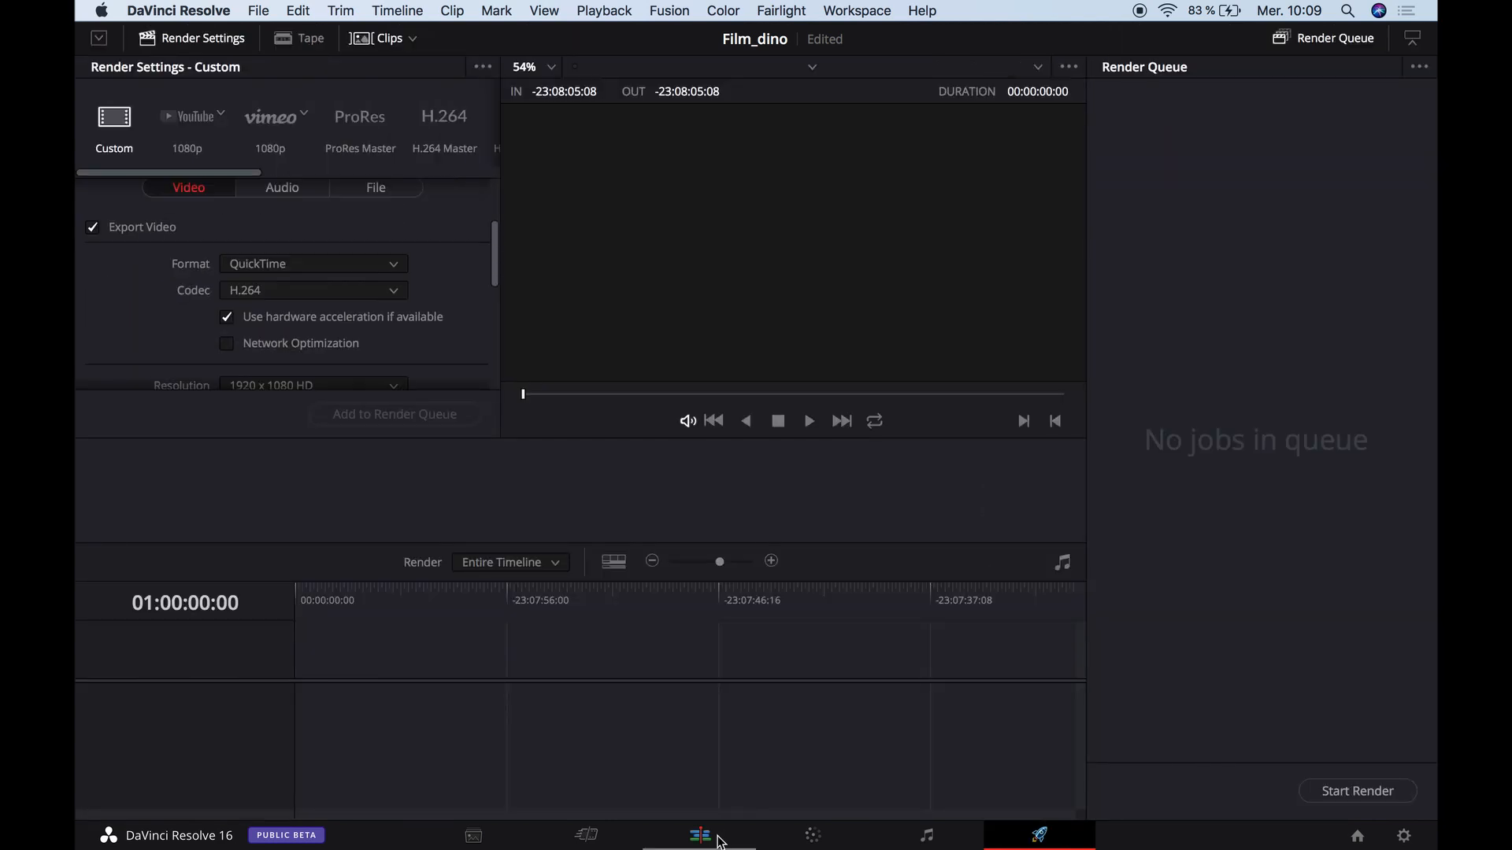
Return to the Edit page and show the Media Pool.
click(700, 836)
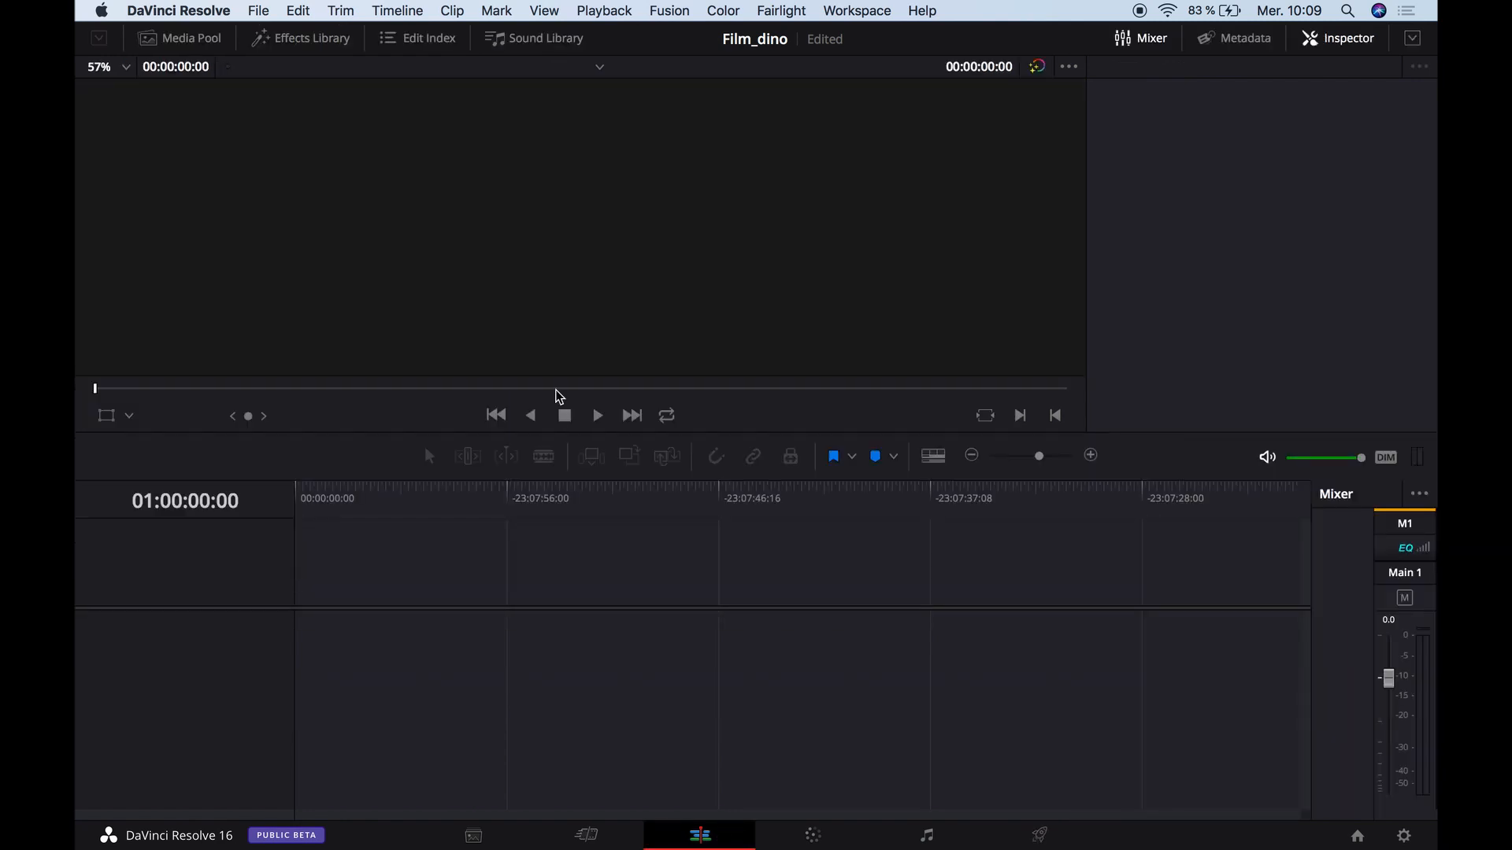
click(182, 40)
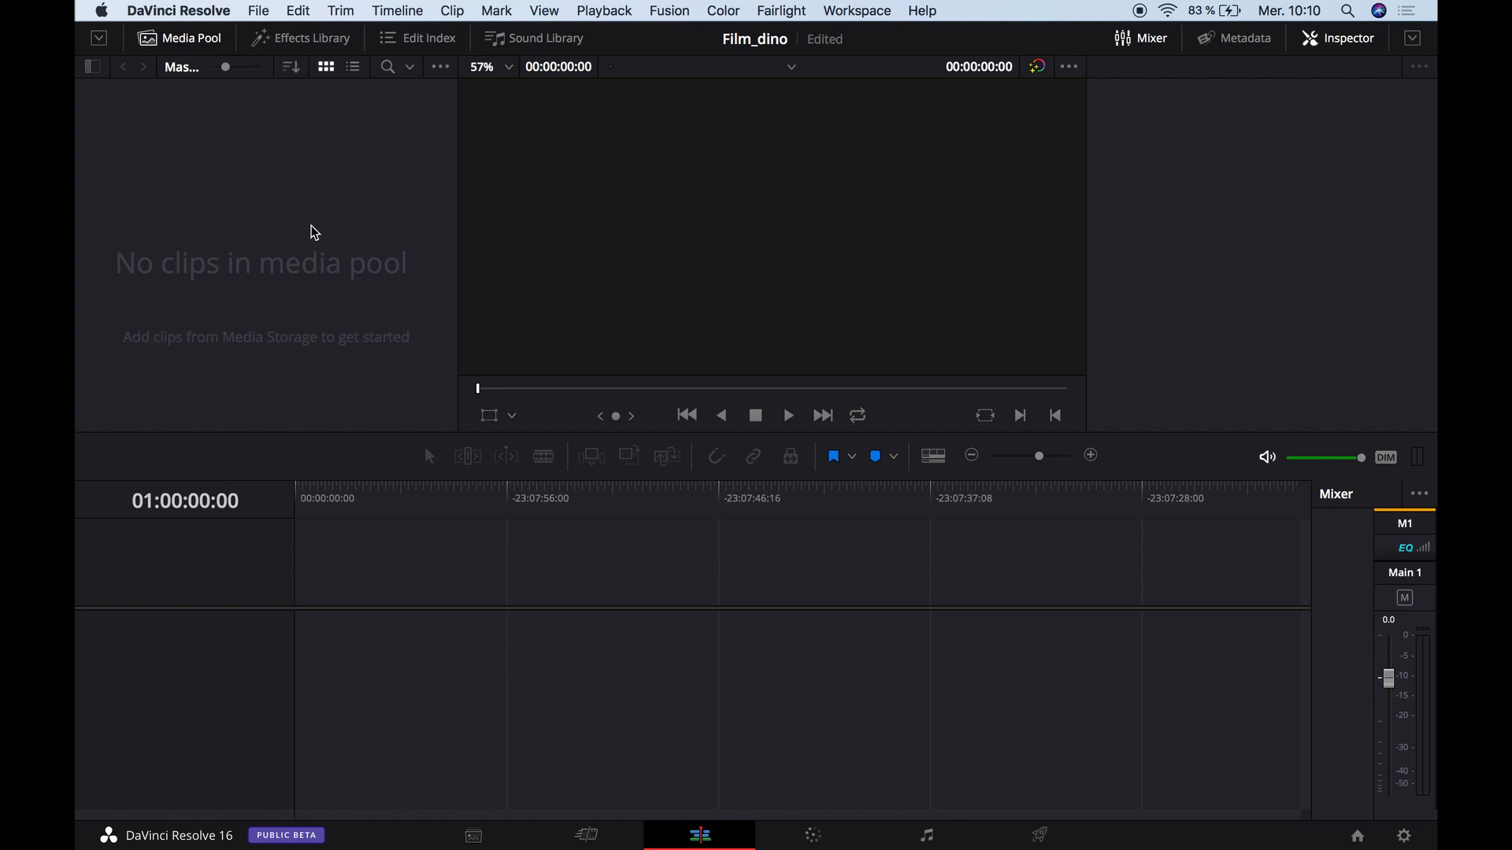
right_click(312, 229)
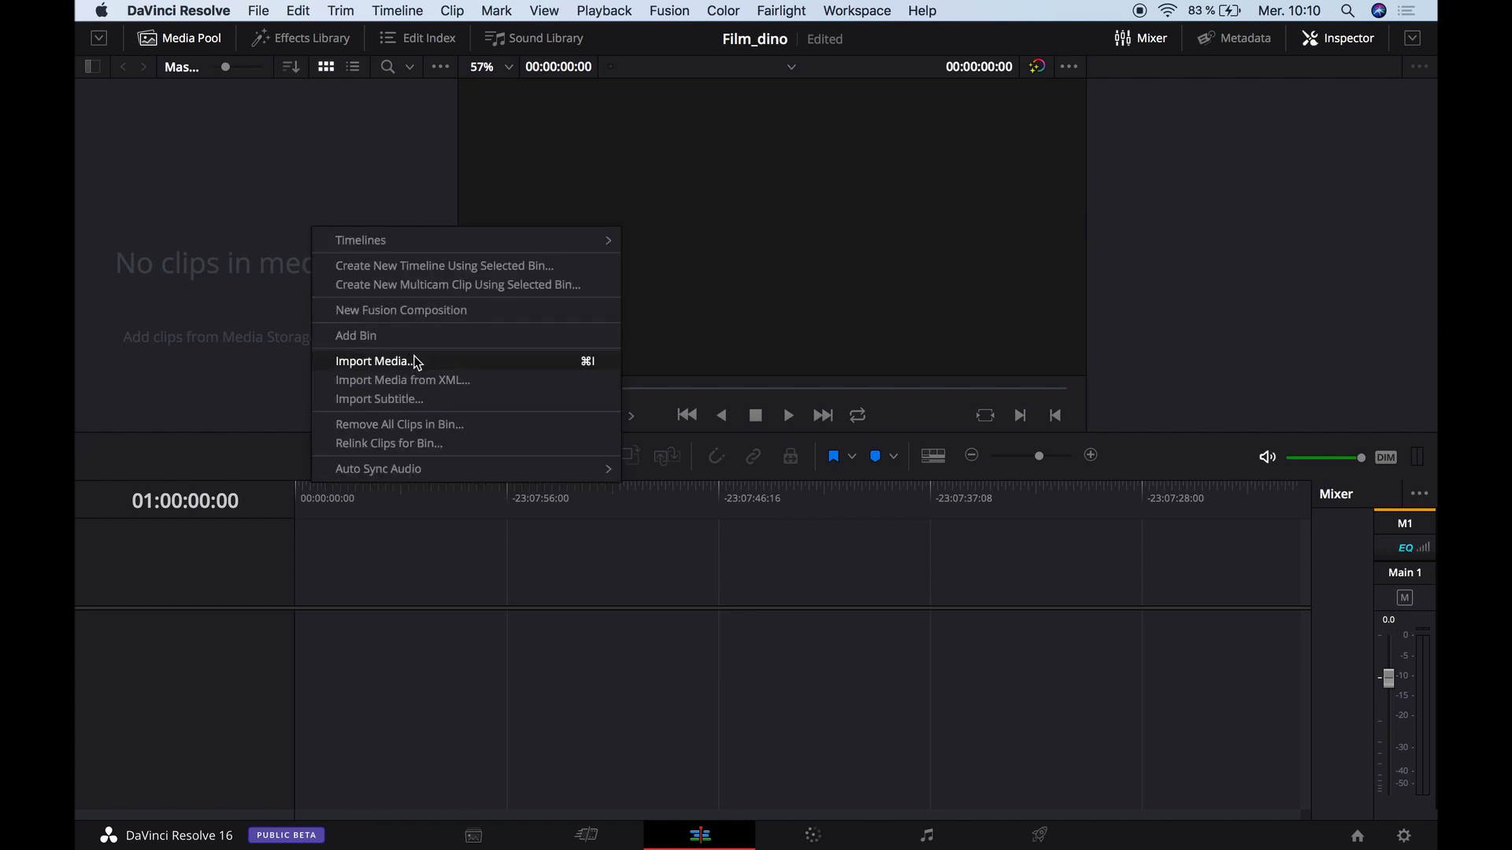
click(236, 310)
Start a media import and browse to the Photos folder of StopMotion - Film under Capsules StopMotion on Backup Plus.
click(264, 10)
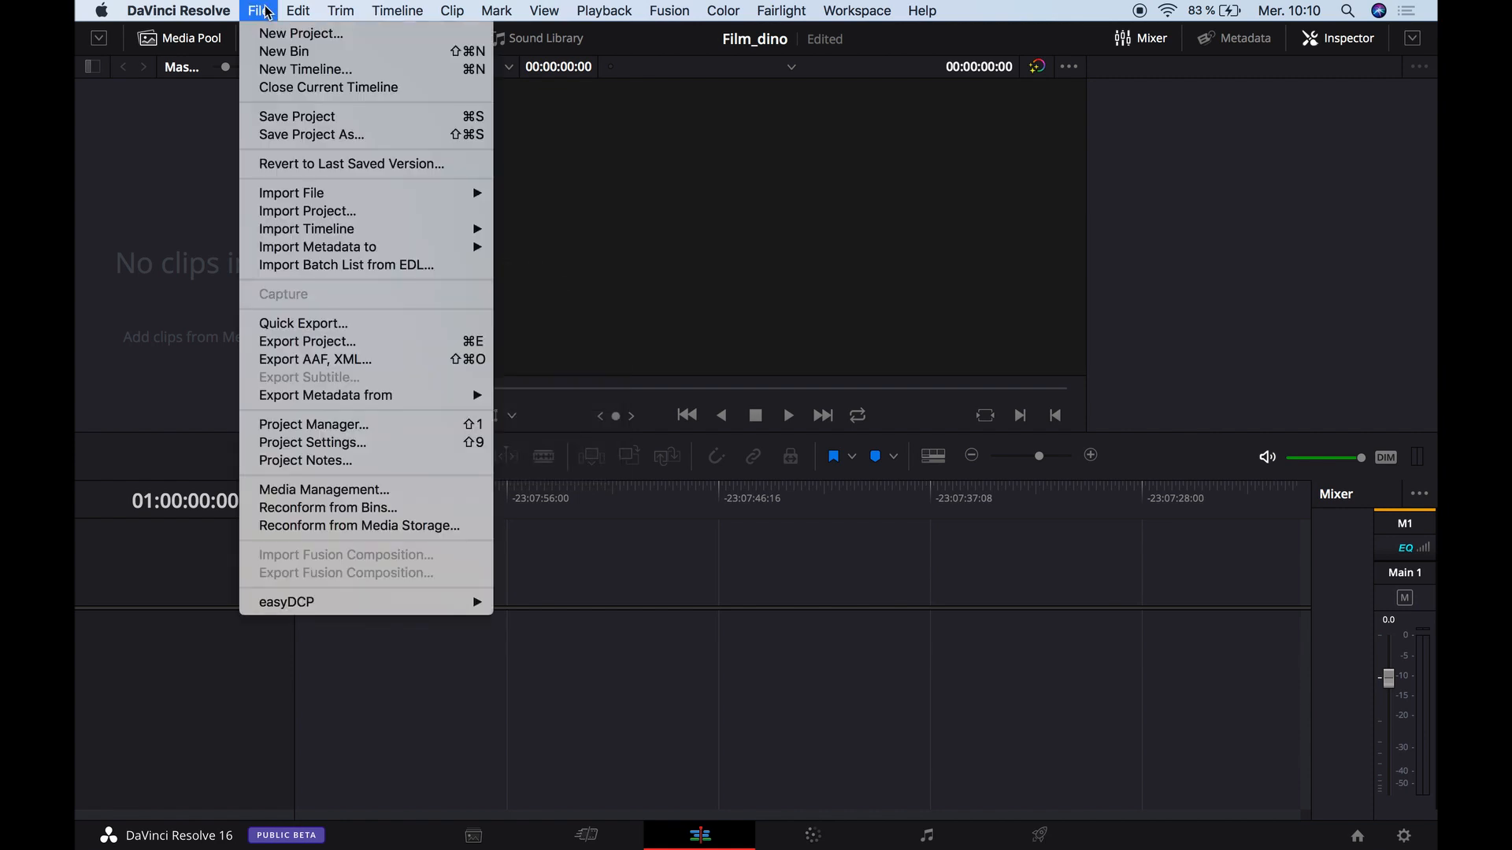
mouse_move(329, 194)
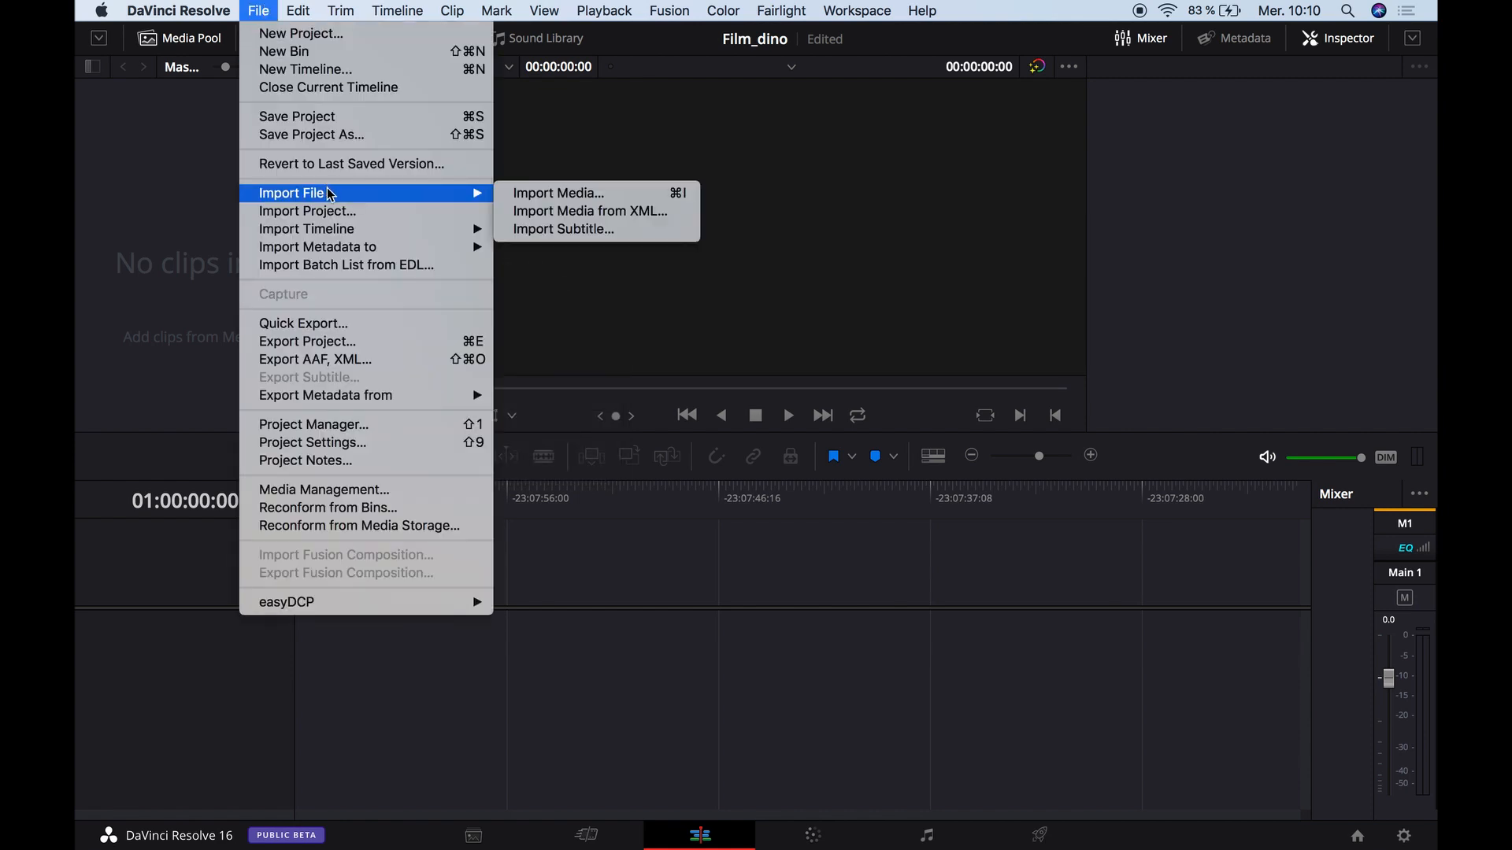
click(559, 193)
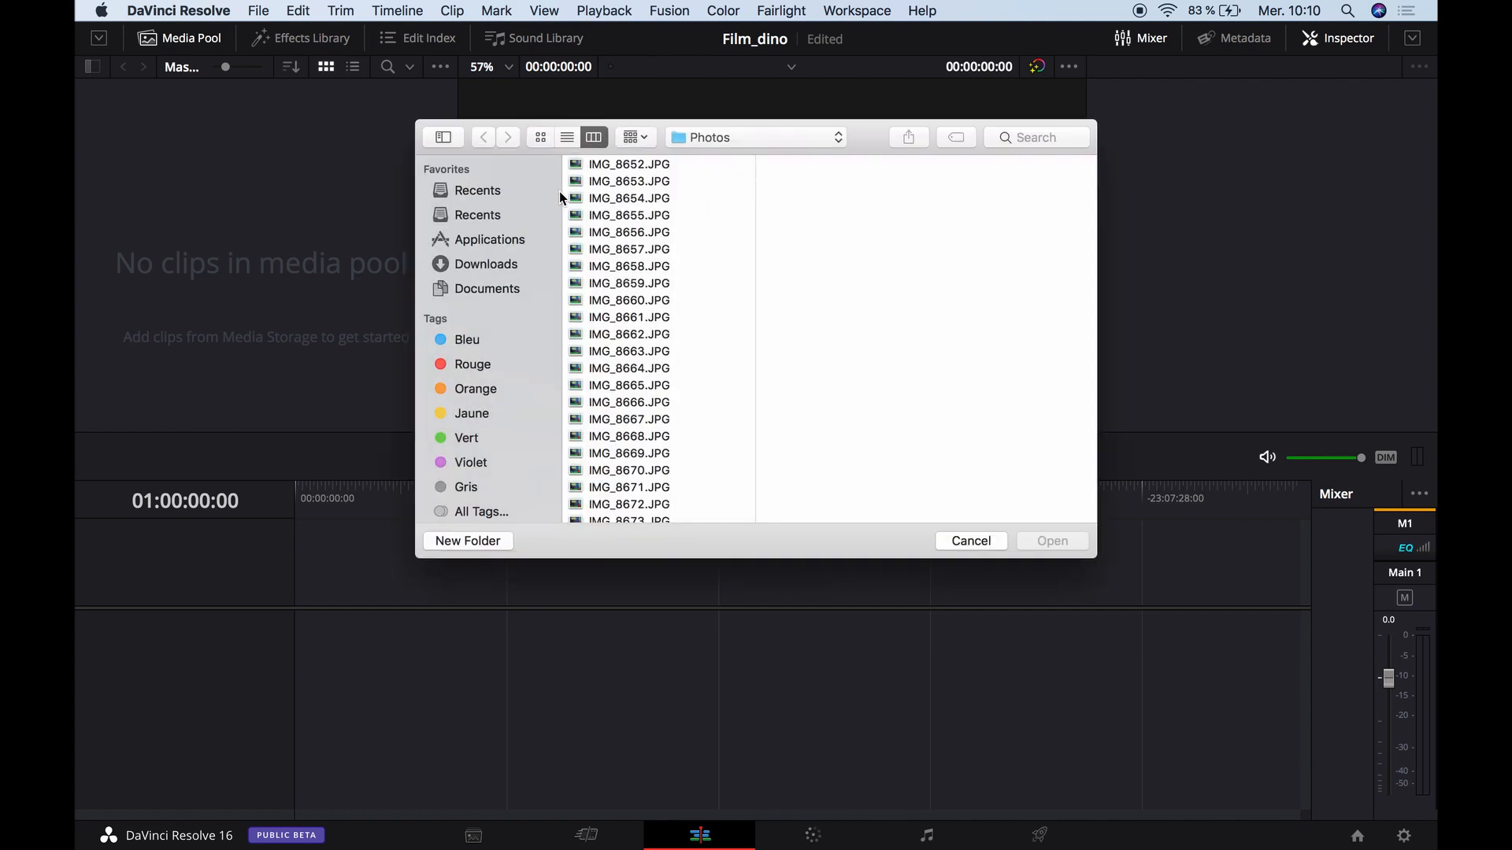
scroll(521, 286, down, 6)
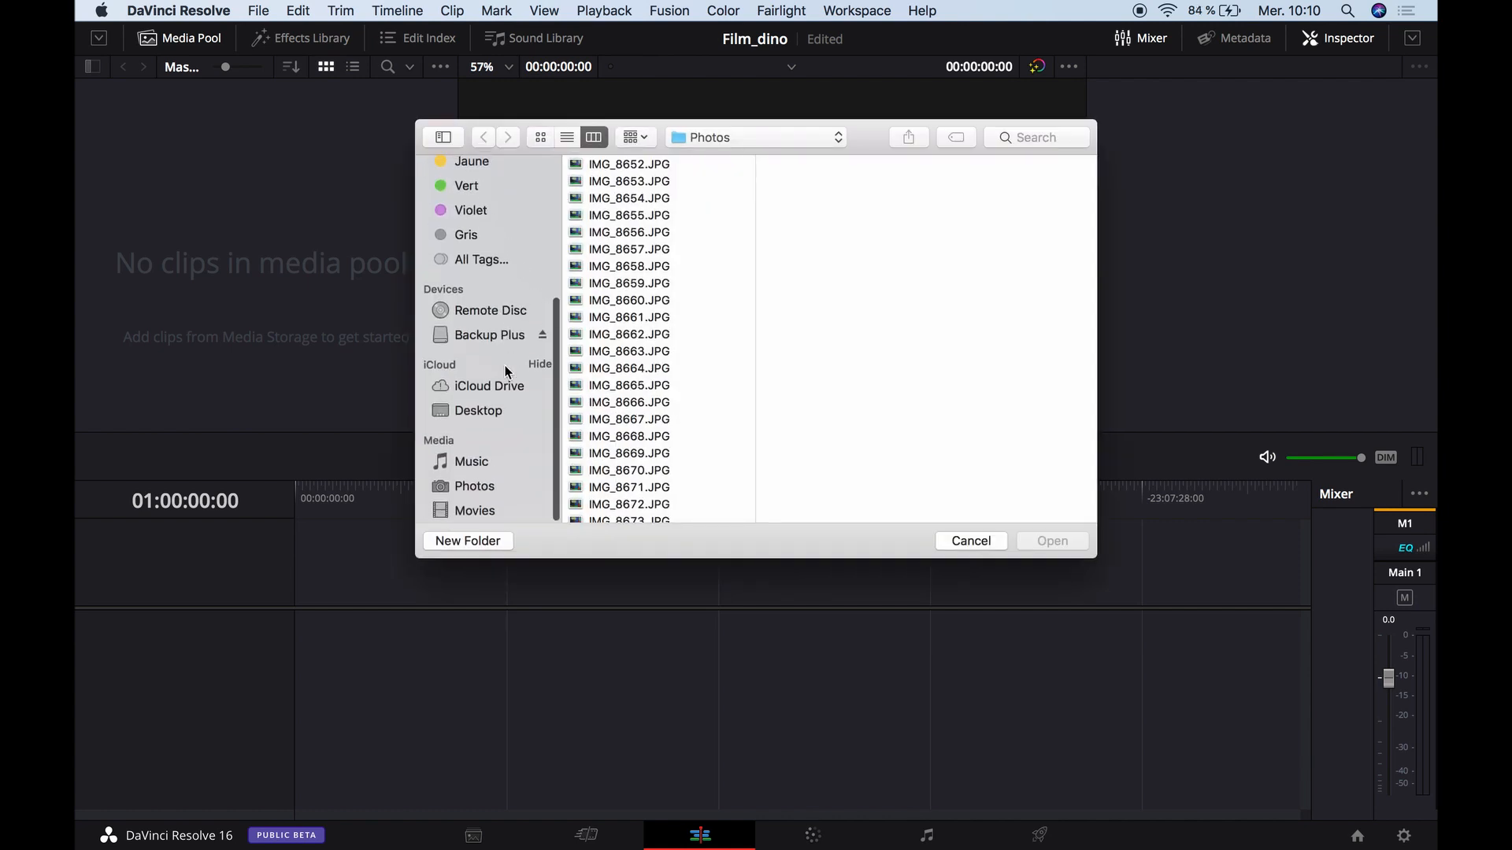
click(492, 337)
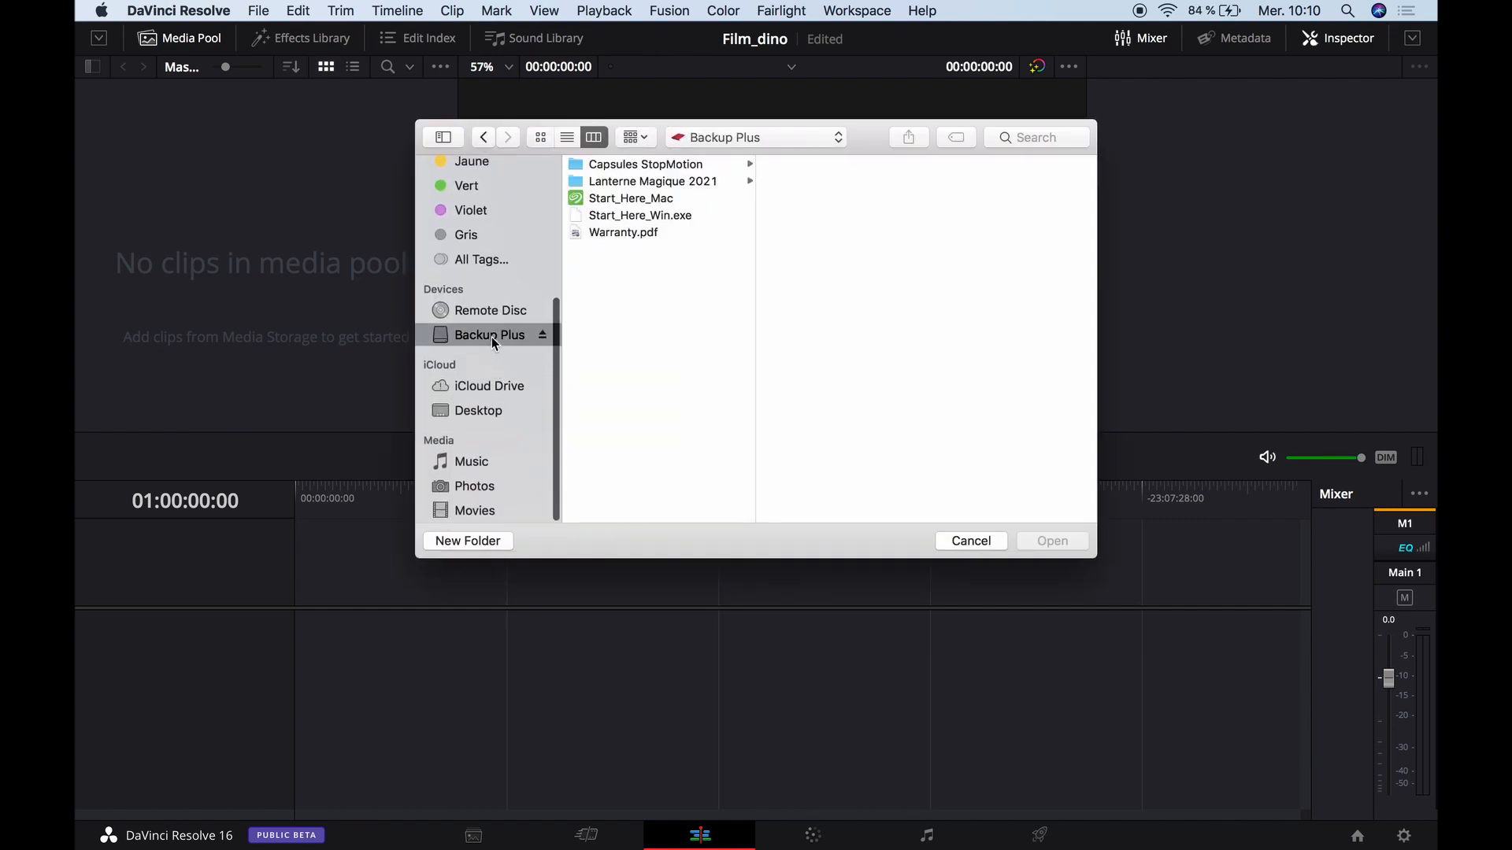
click(658, 181)
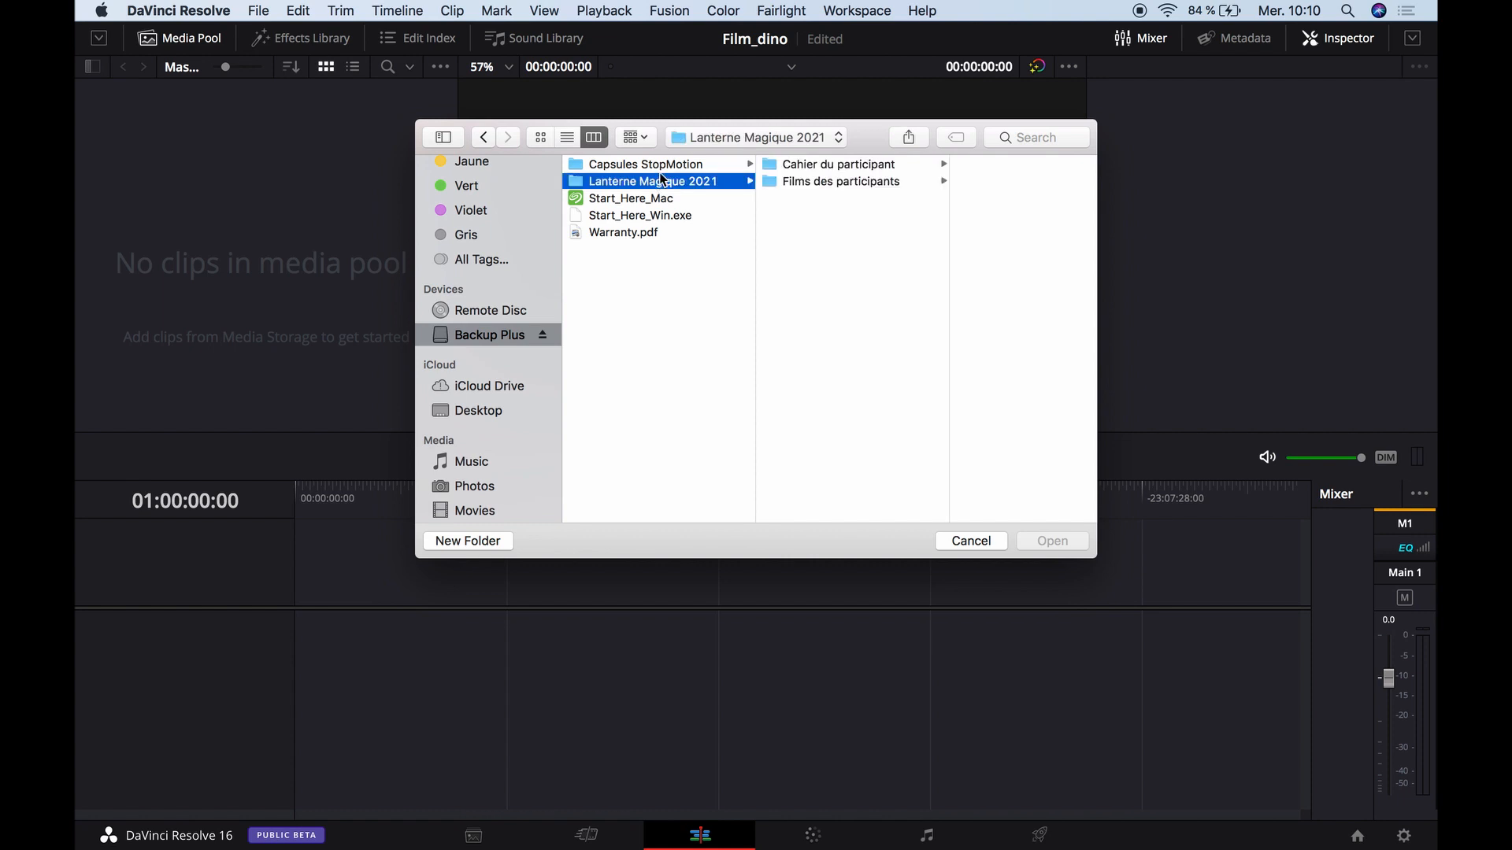
click(665, 164)
click(838, 215)
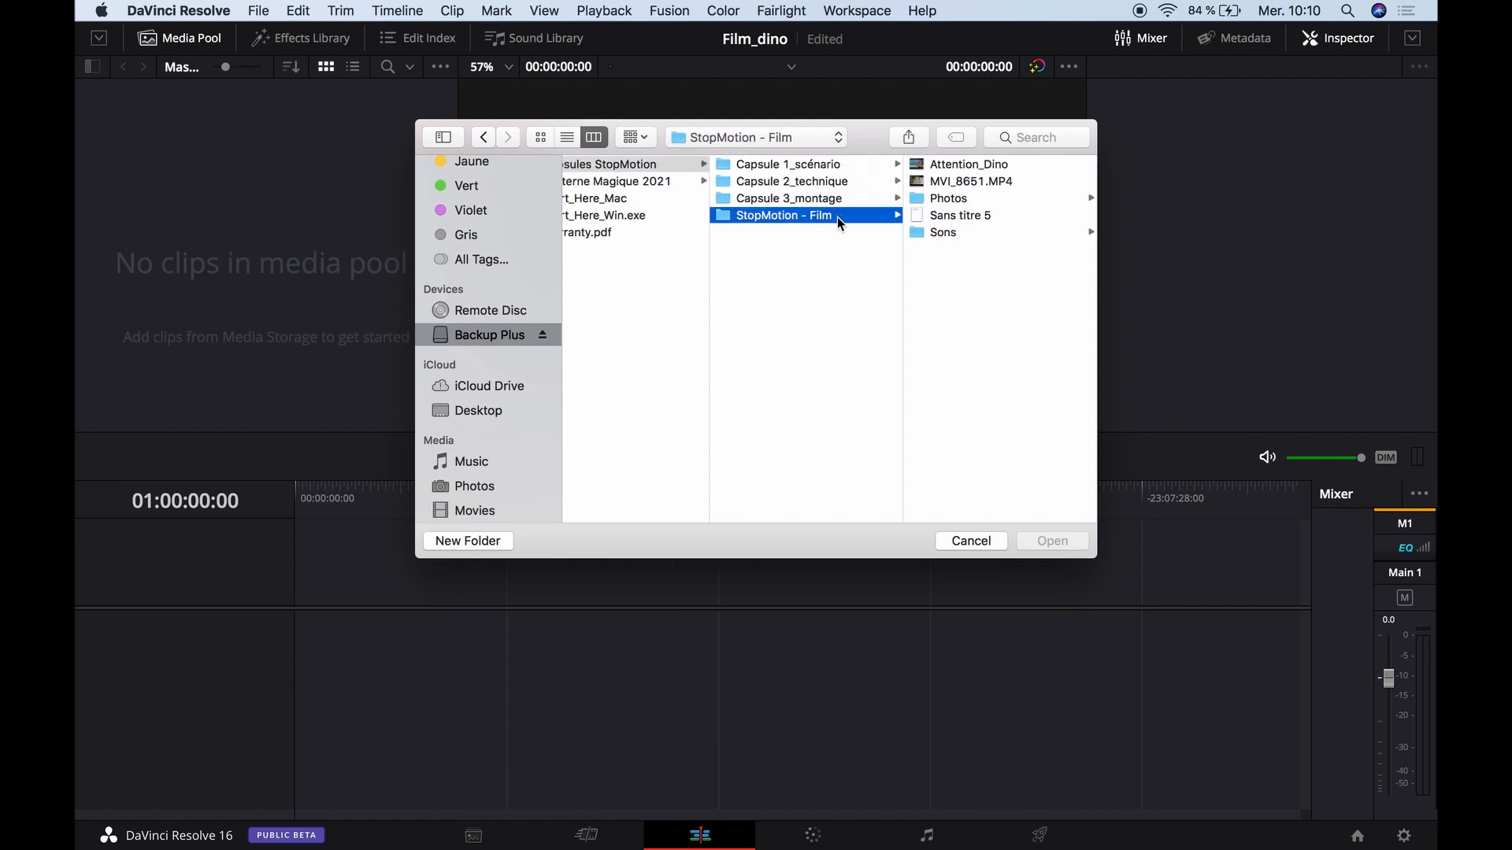
click(951, 200)
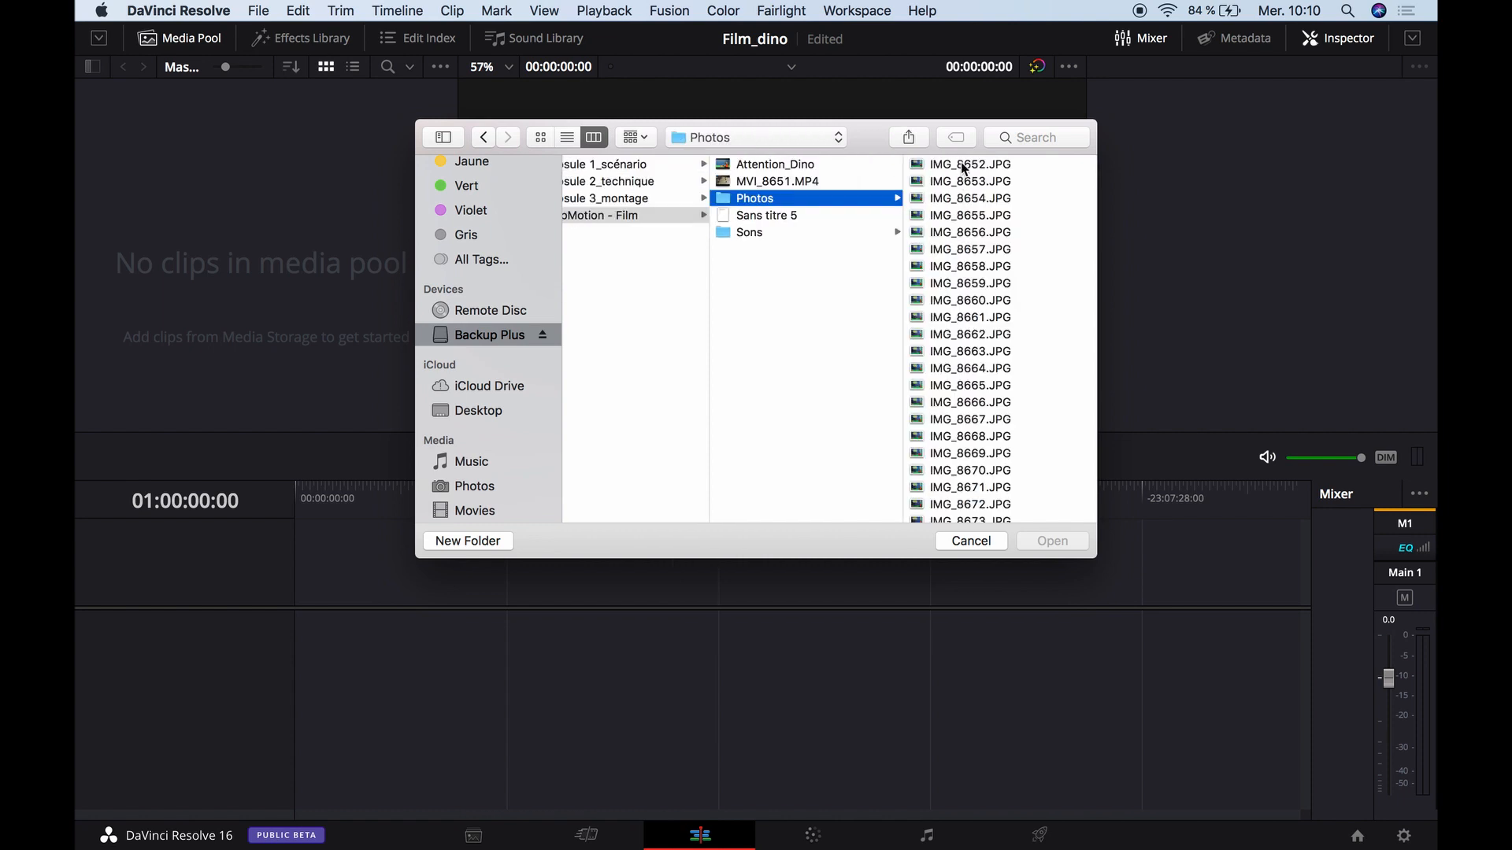
Import the photos from IMG_8652.JPG through IMG_8731.JPG into the Media Pool.
click(961, 165)
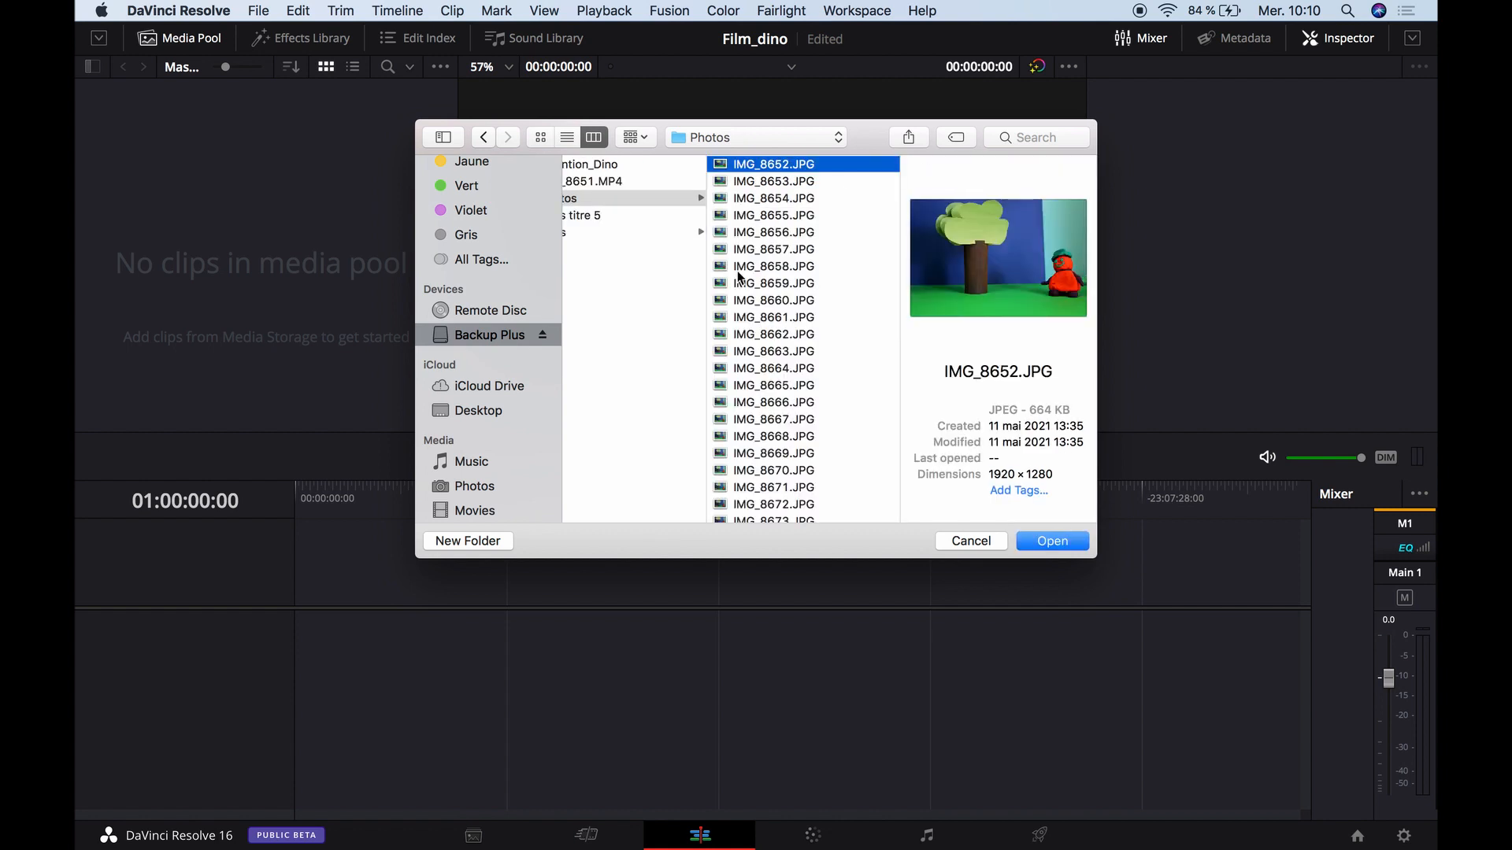
scroll(740, 280, down, 2)
scroll(740, 280, down, 15)
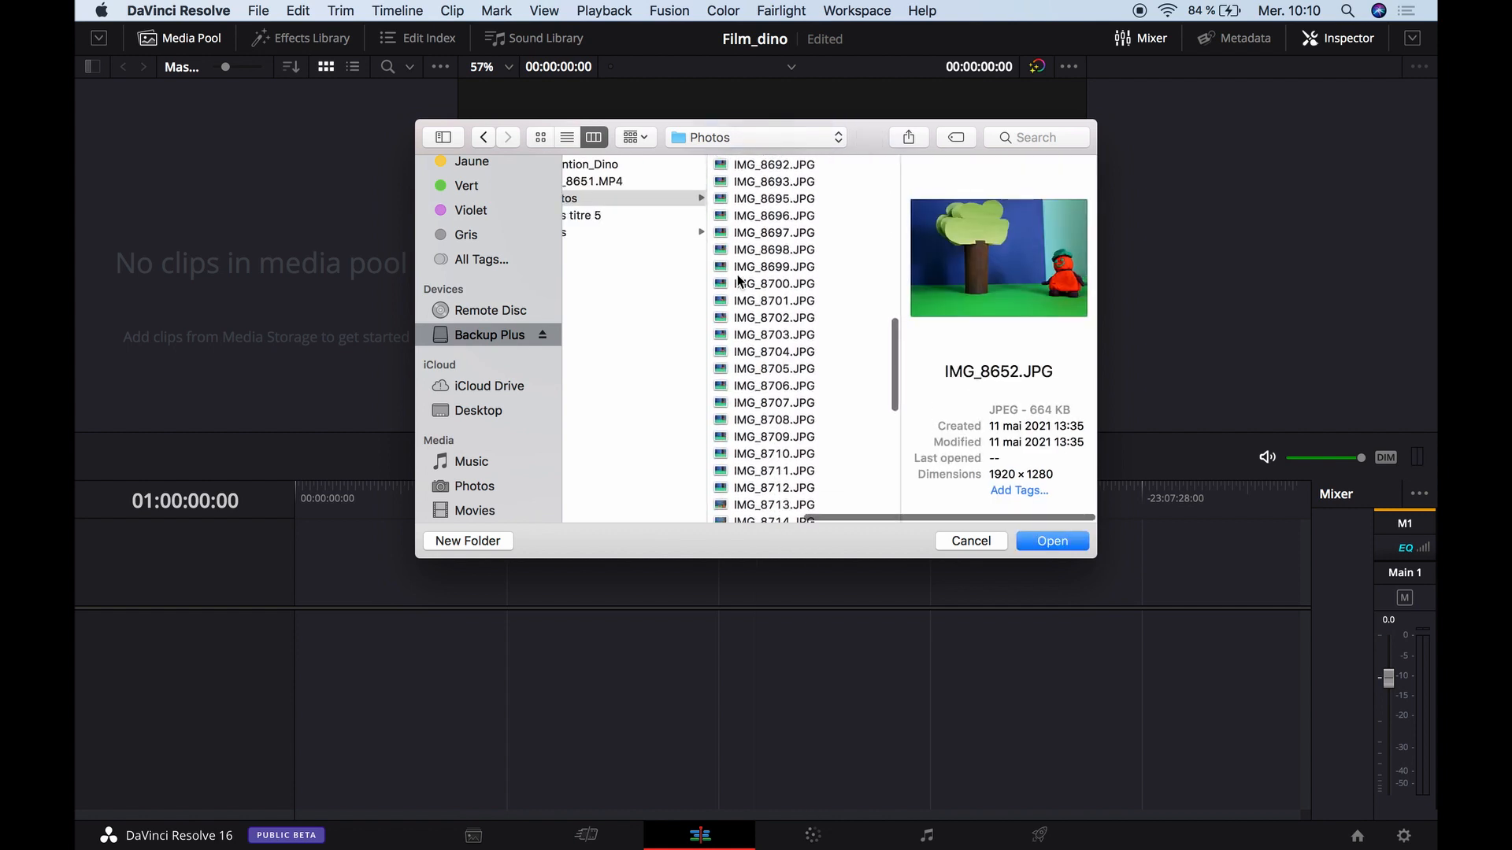
scroll(740, 280, down, 5)
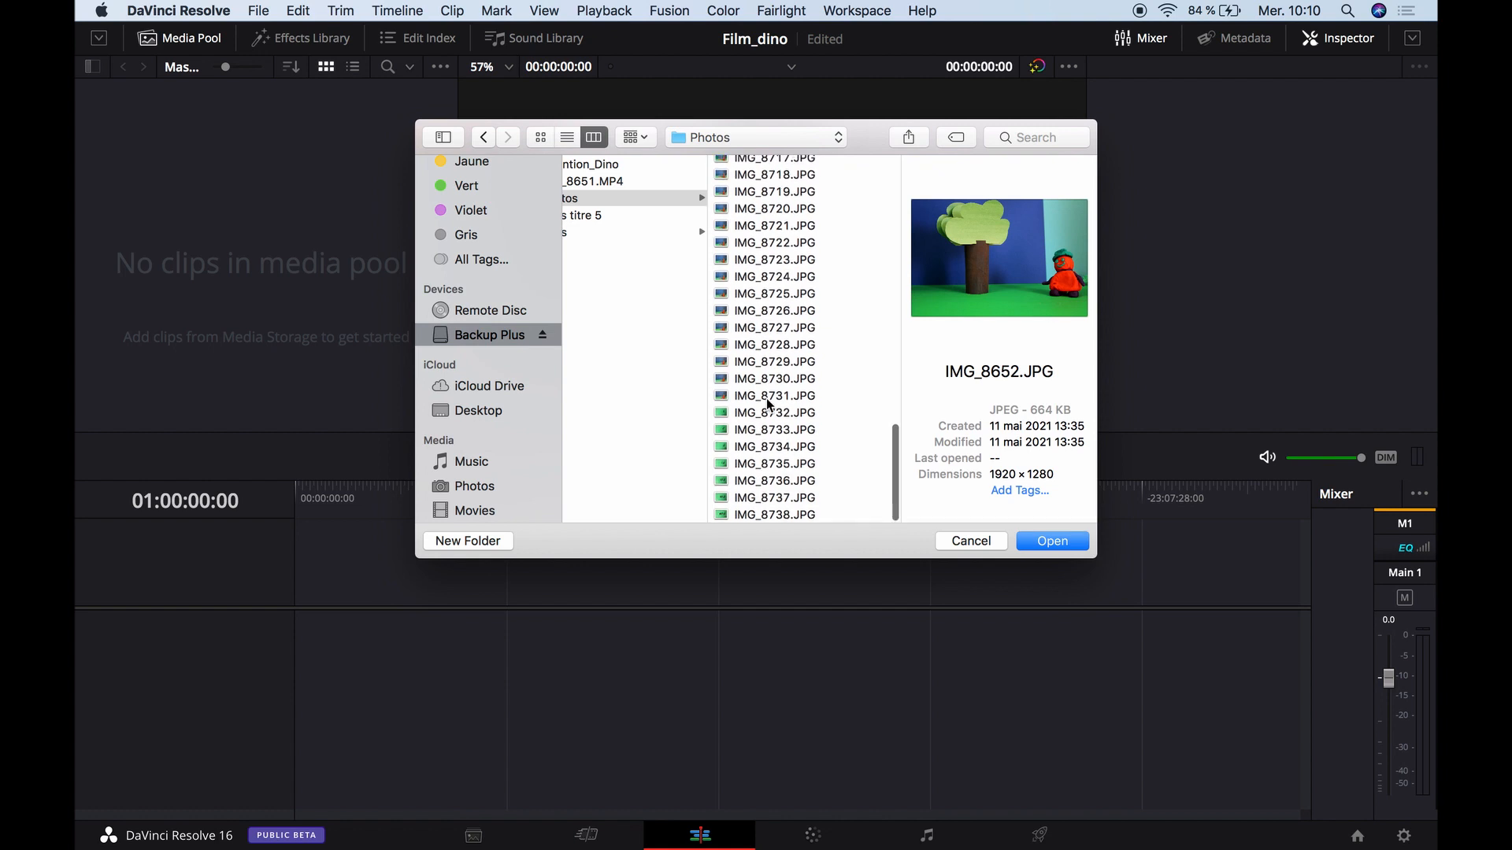
shift+click(767, 396)
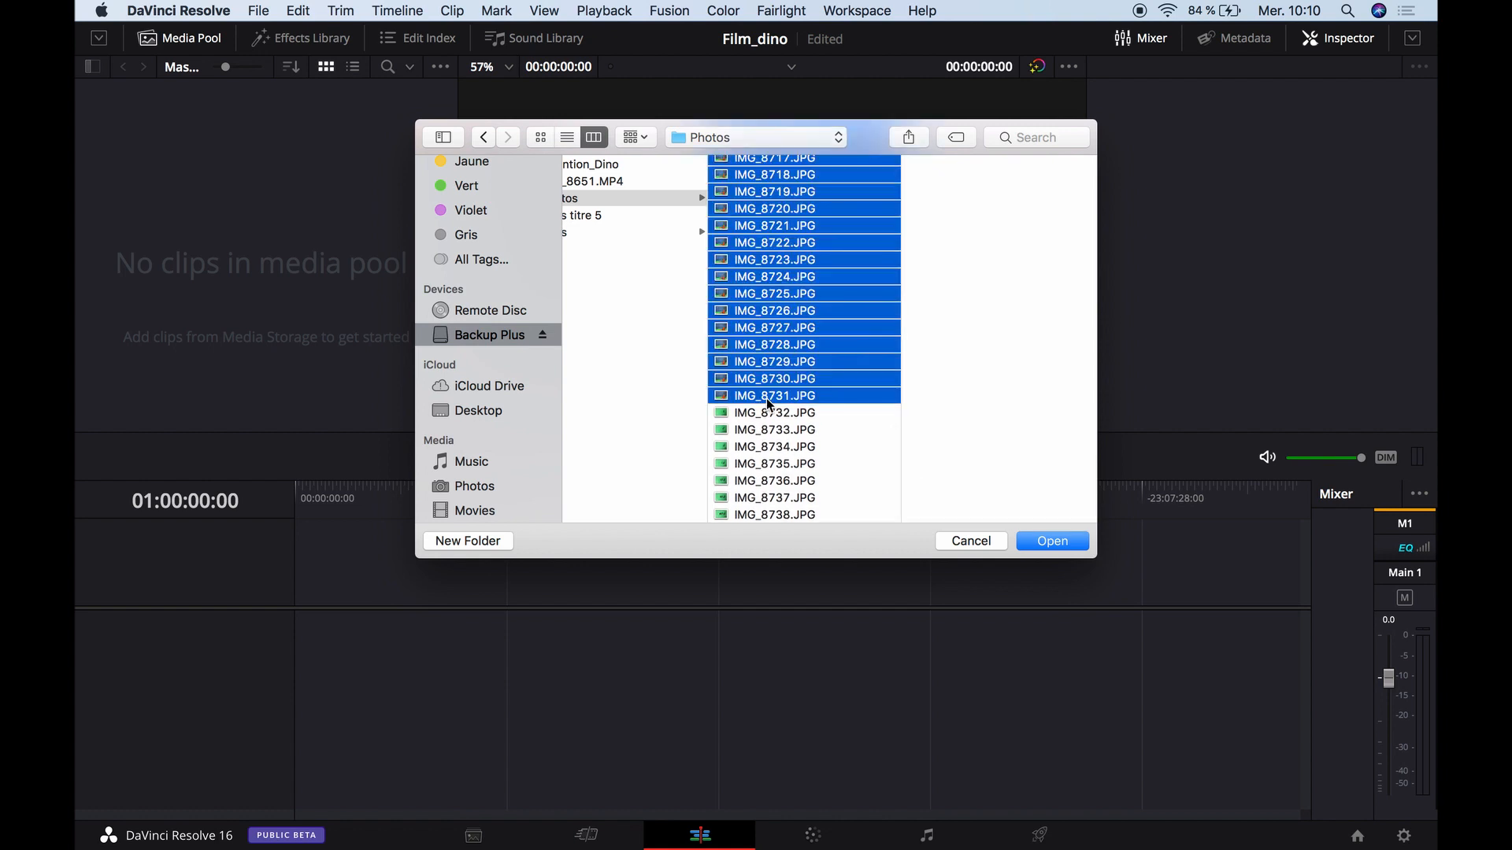
click(1065, 545)
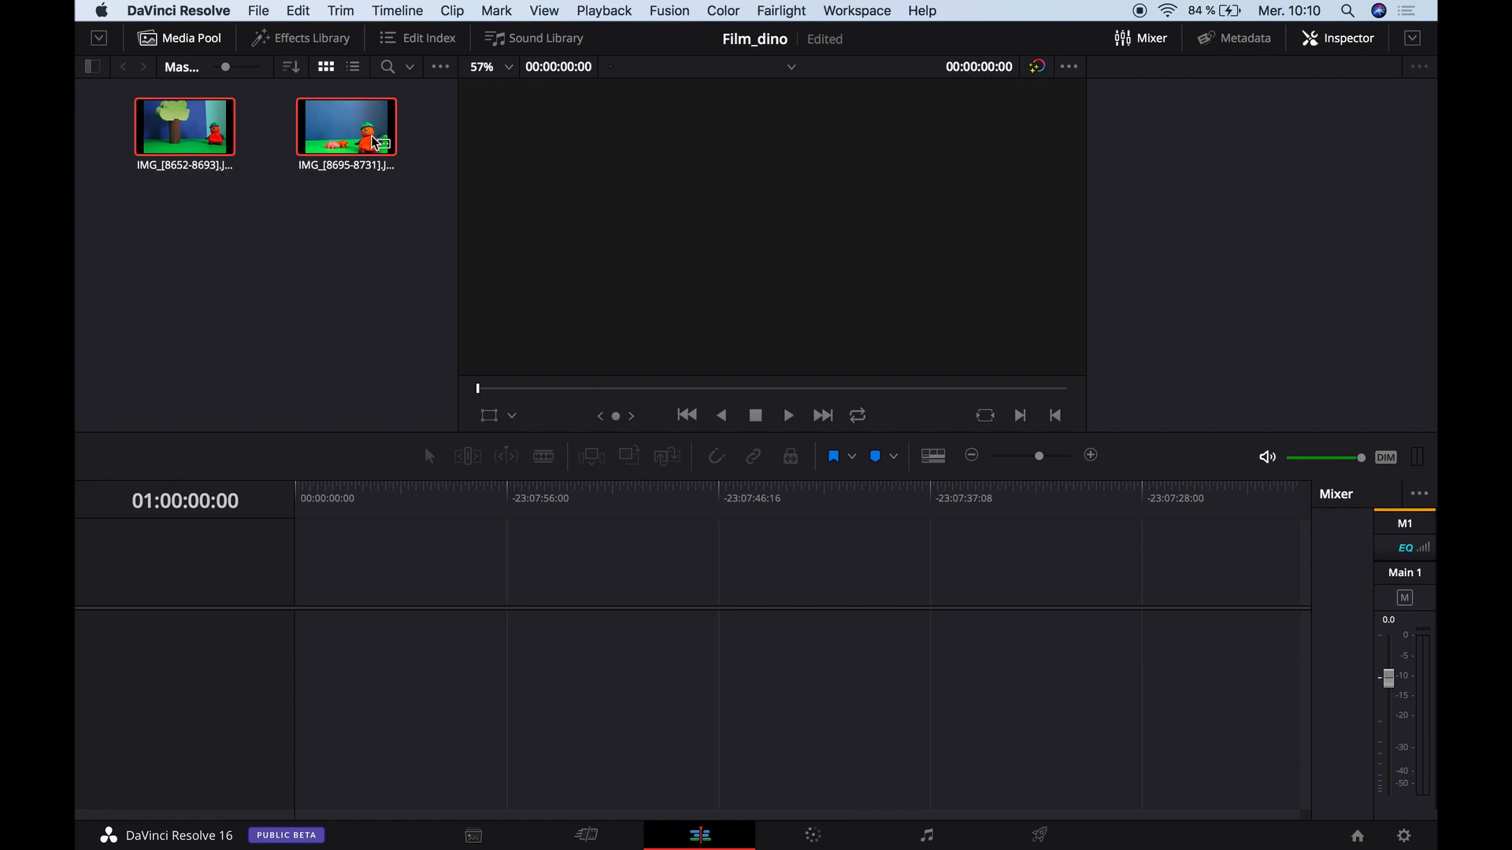
Preview the IMG_[8652-8693].JPG sequence and place it on video track V1 of a new timeline, a few seconds after the start.
double_click(200, 134)
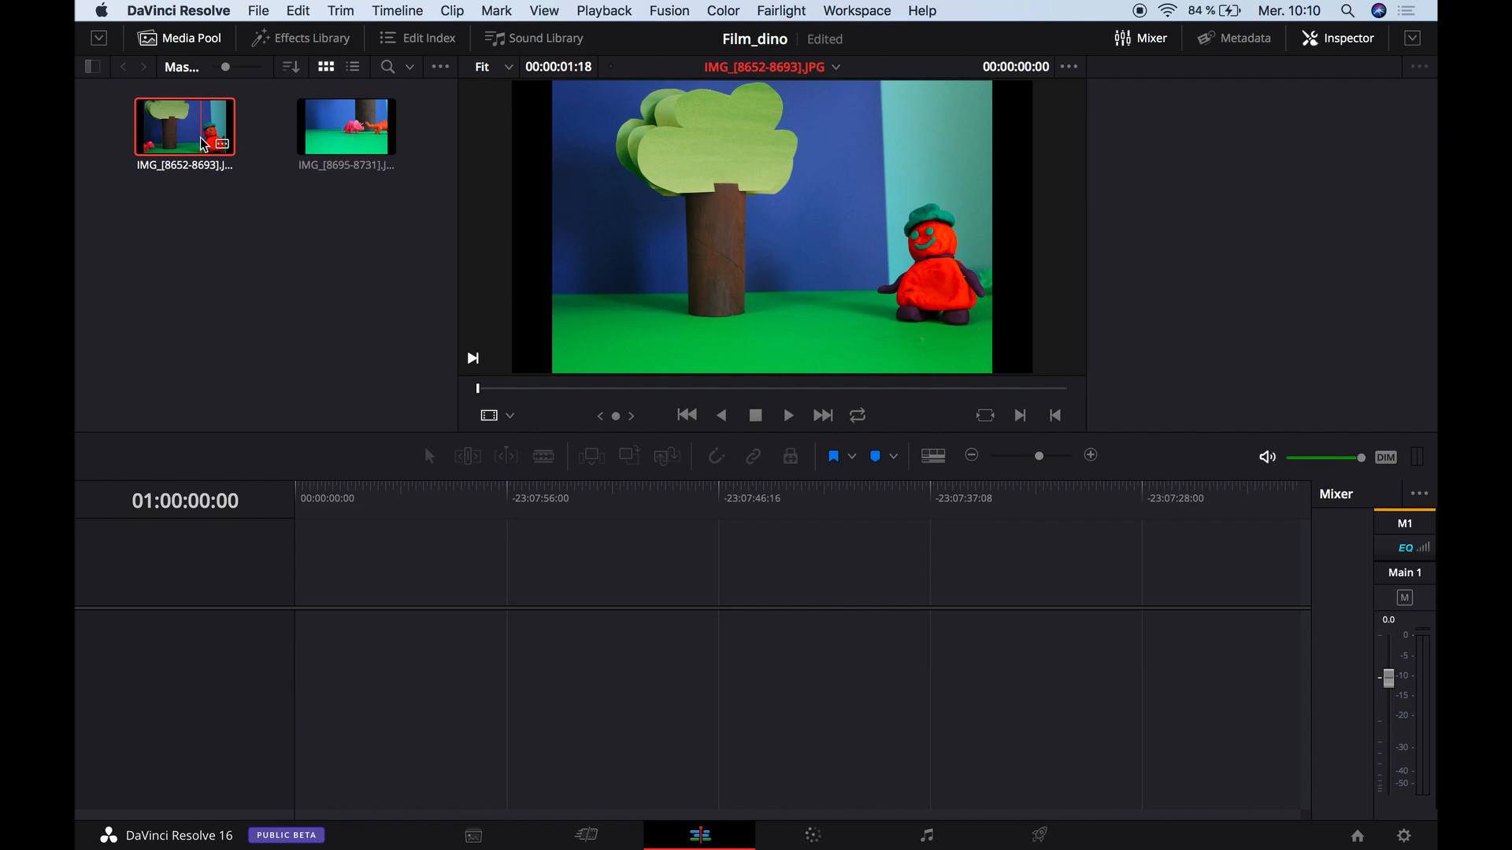
key(space)
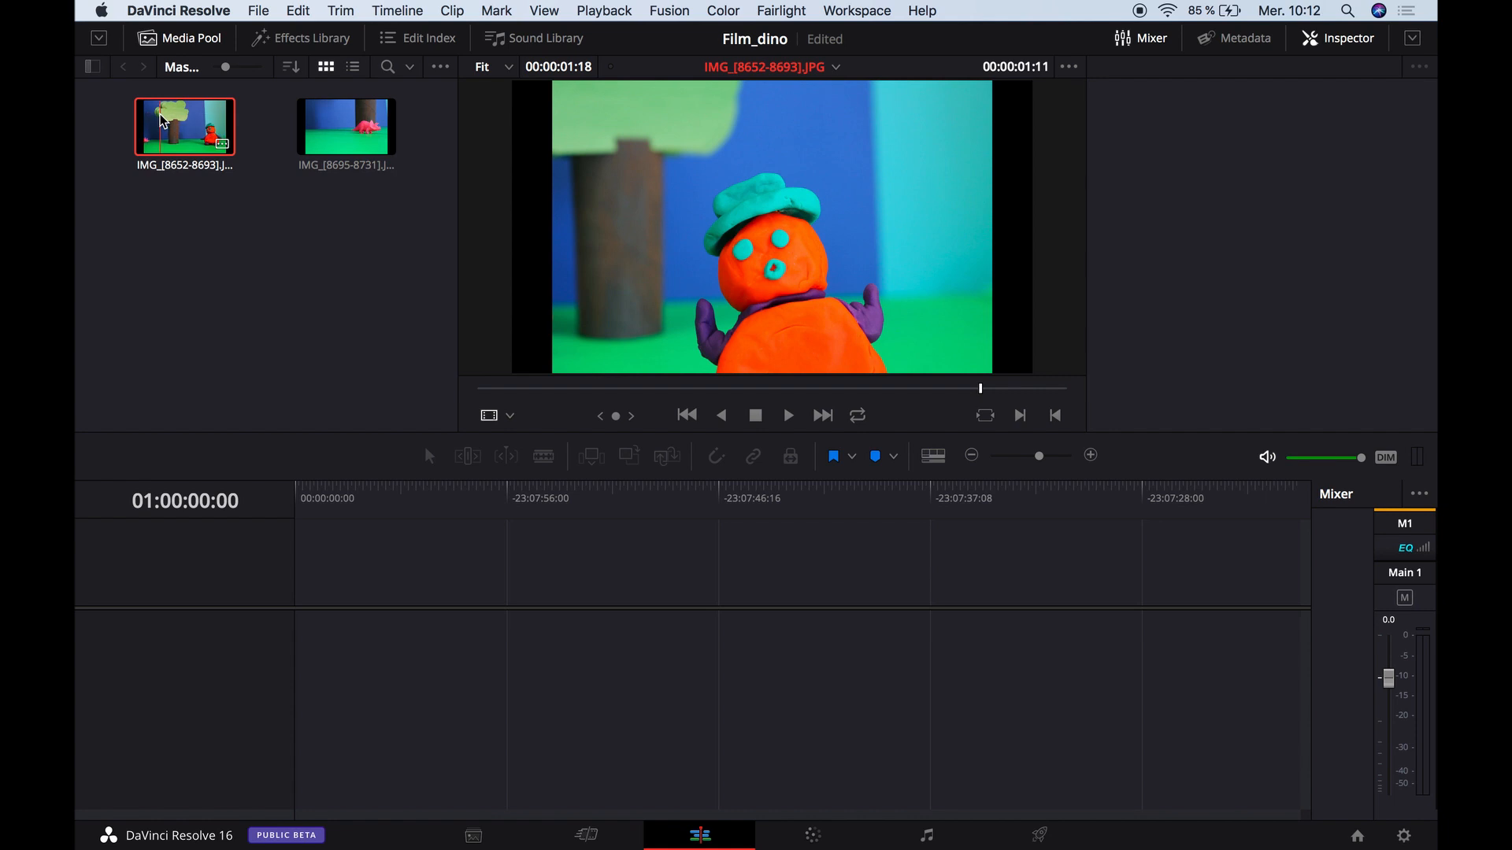
drag(193, 145, 384, 654)
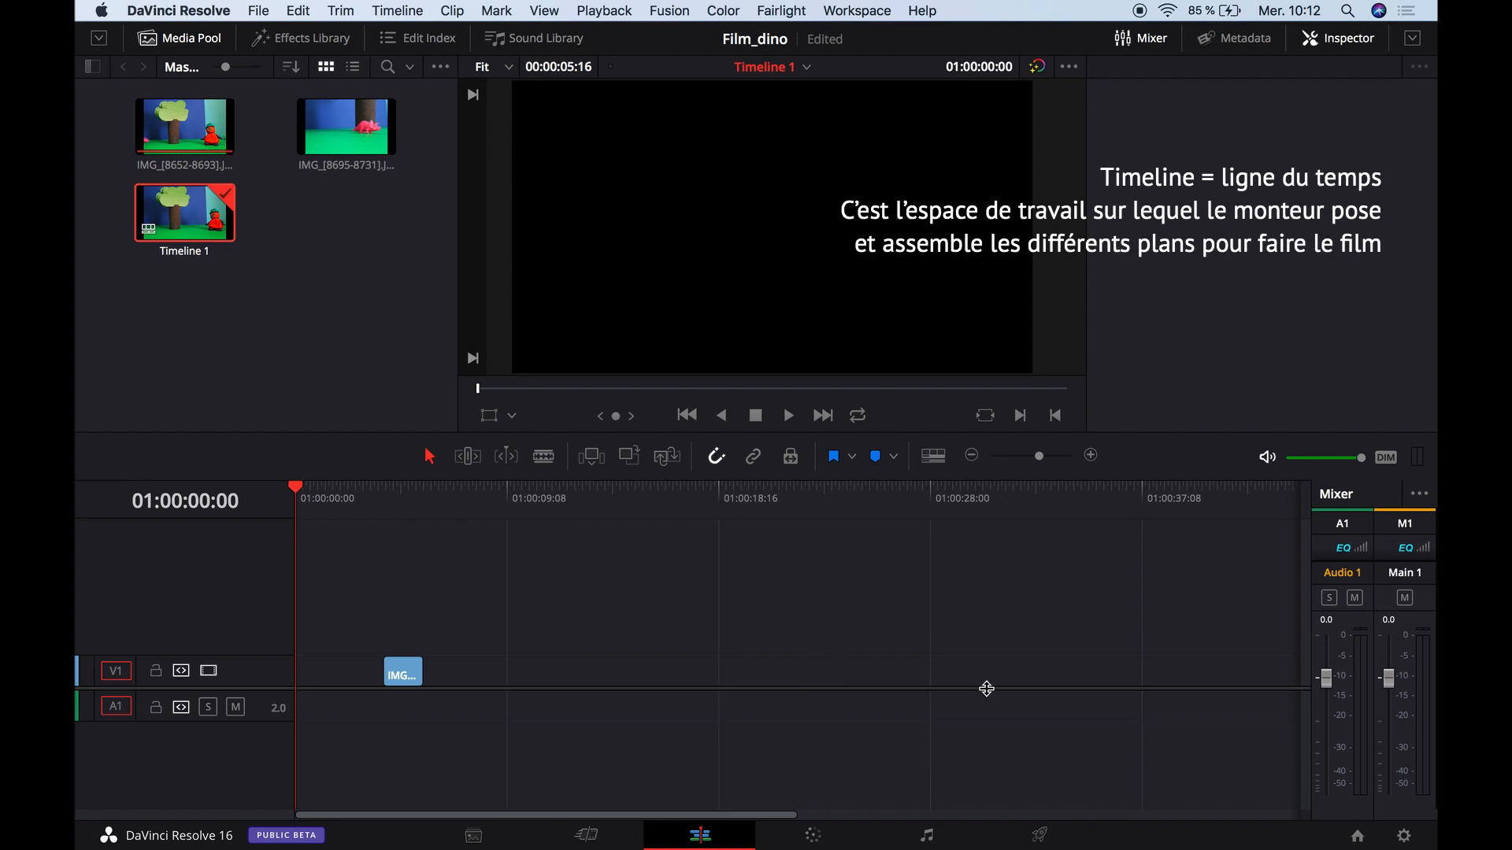
Slow down the IMG_[8652-8693].JPG clip on the timeline by lowering its frames per second and stretching it to fit.
right_click(492, 671)
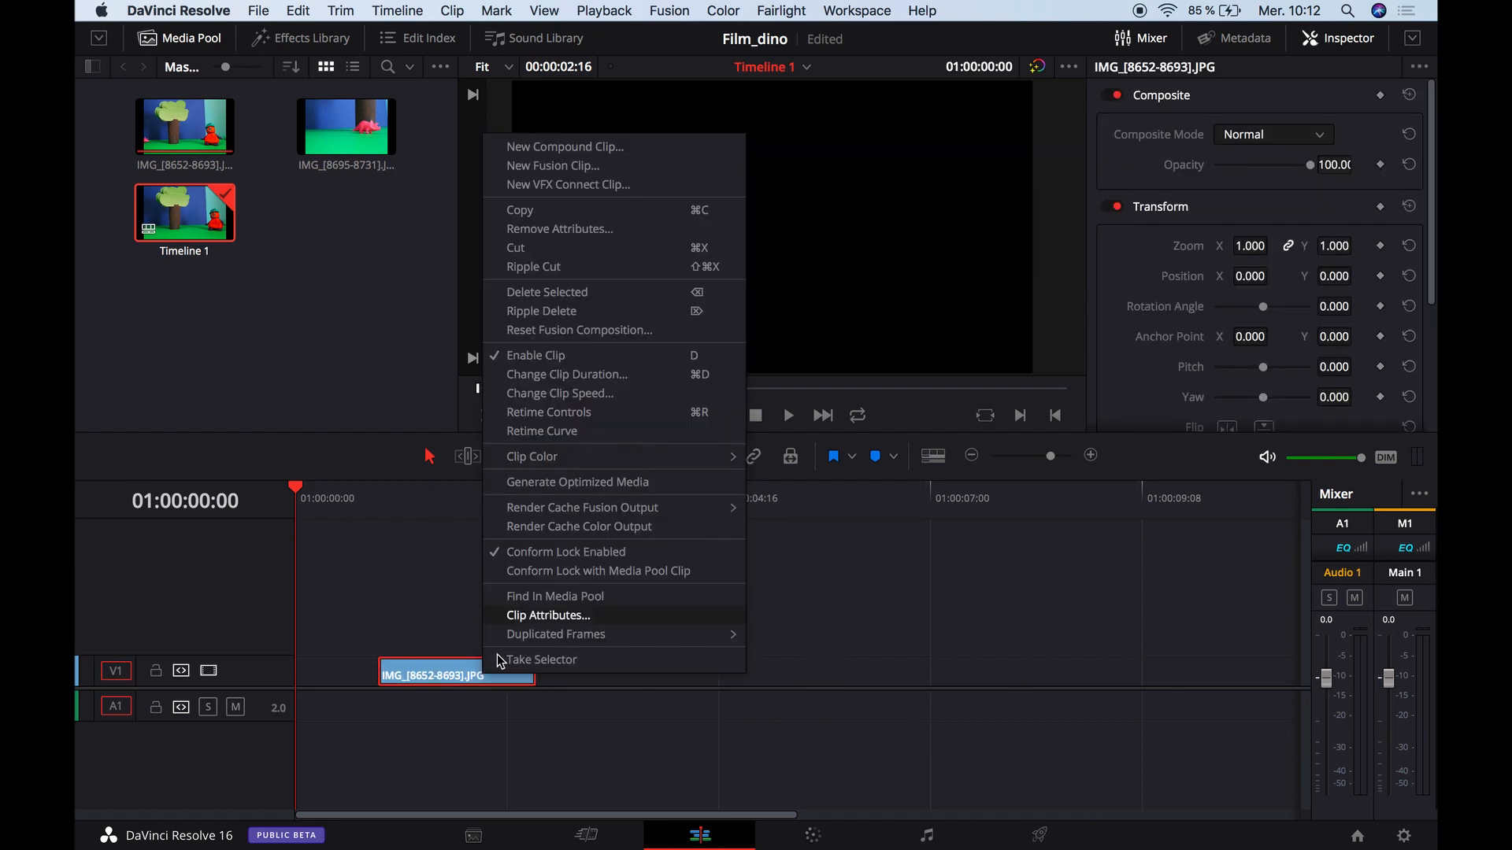
click(457, 674)
right_click(459, 681)
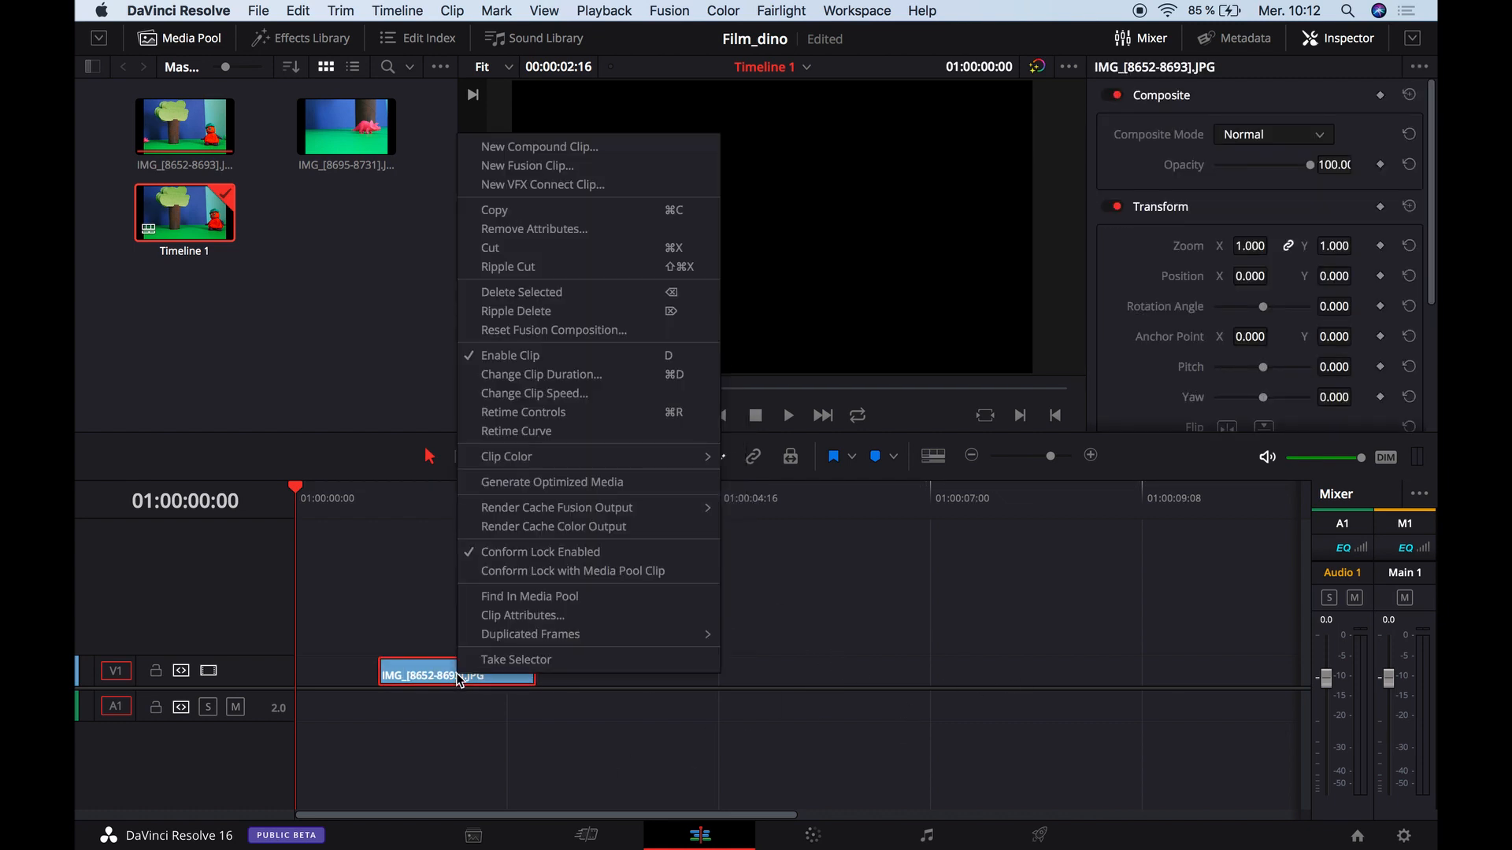
click(618, 396)
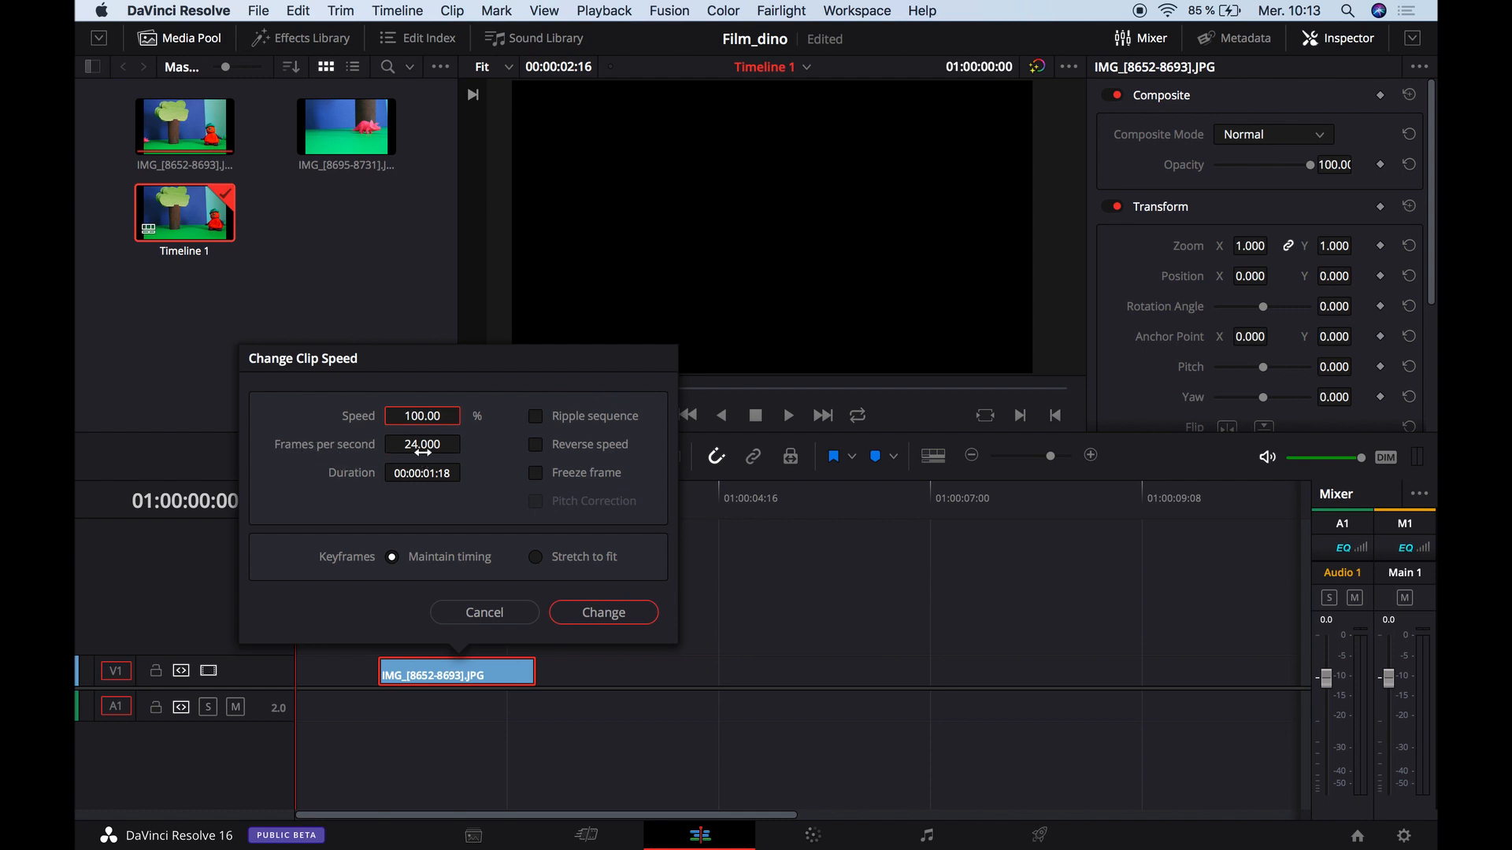
drag(419, 443, 343, 443)
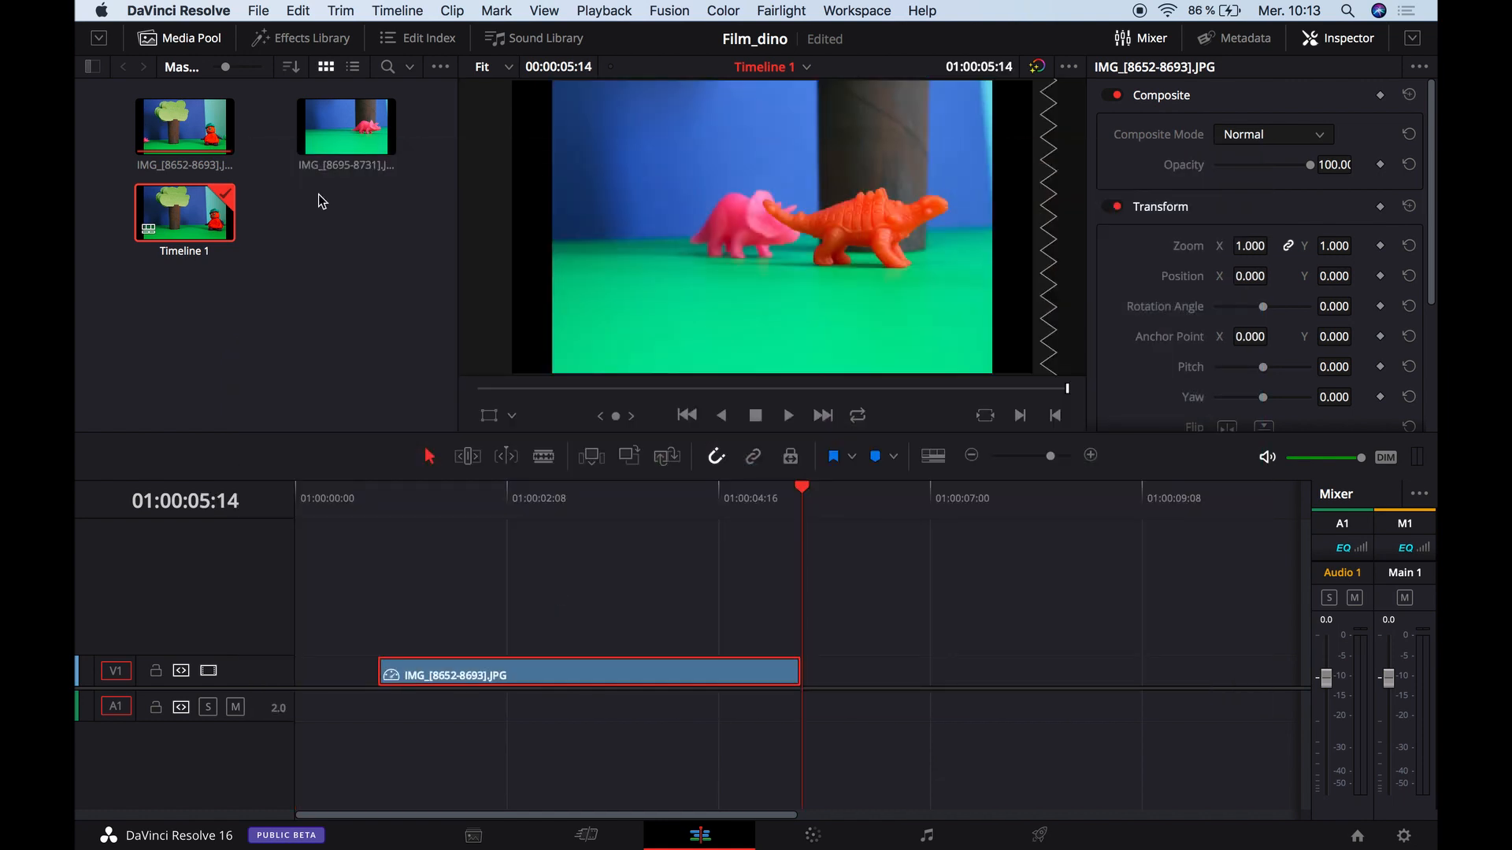
Place the IMG_[8695-8731].JPG sequence after the first clip on track V1 and slow it down by lowering its frames per second.
drag(370, 137, 921, 597)
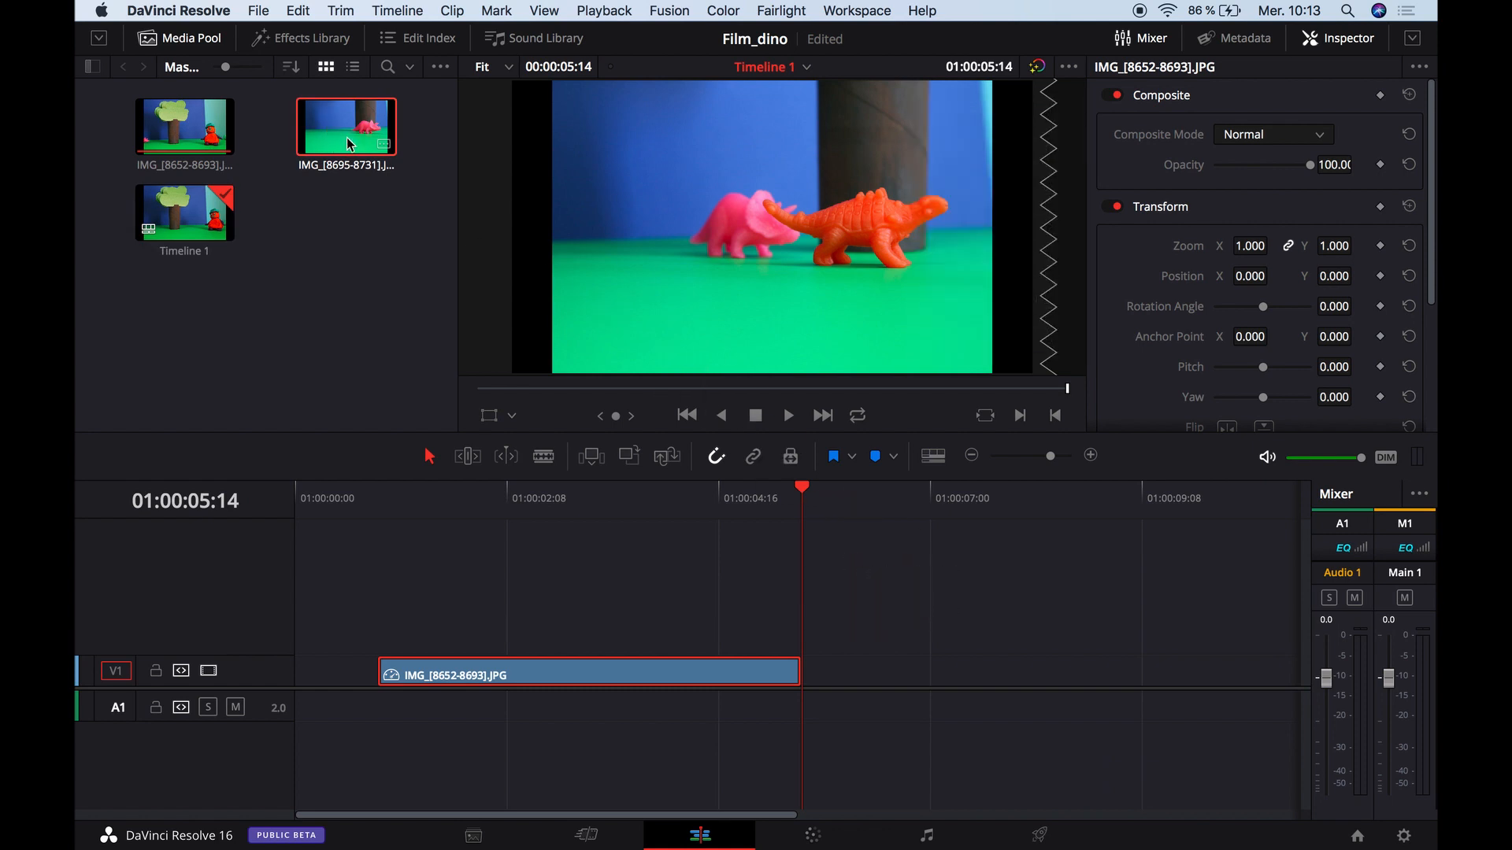
drag(350, 144, 866, 669)
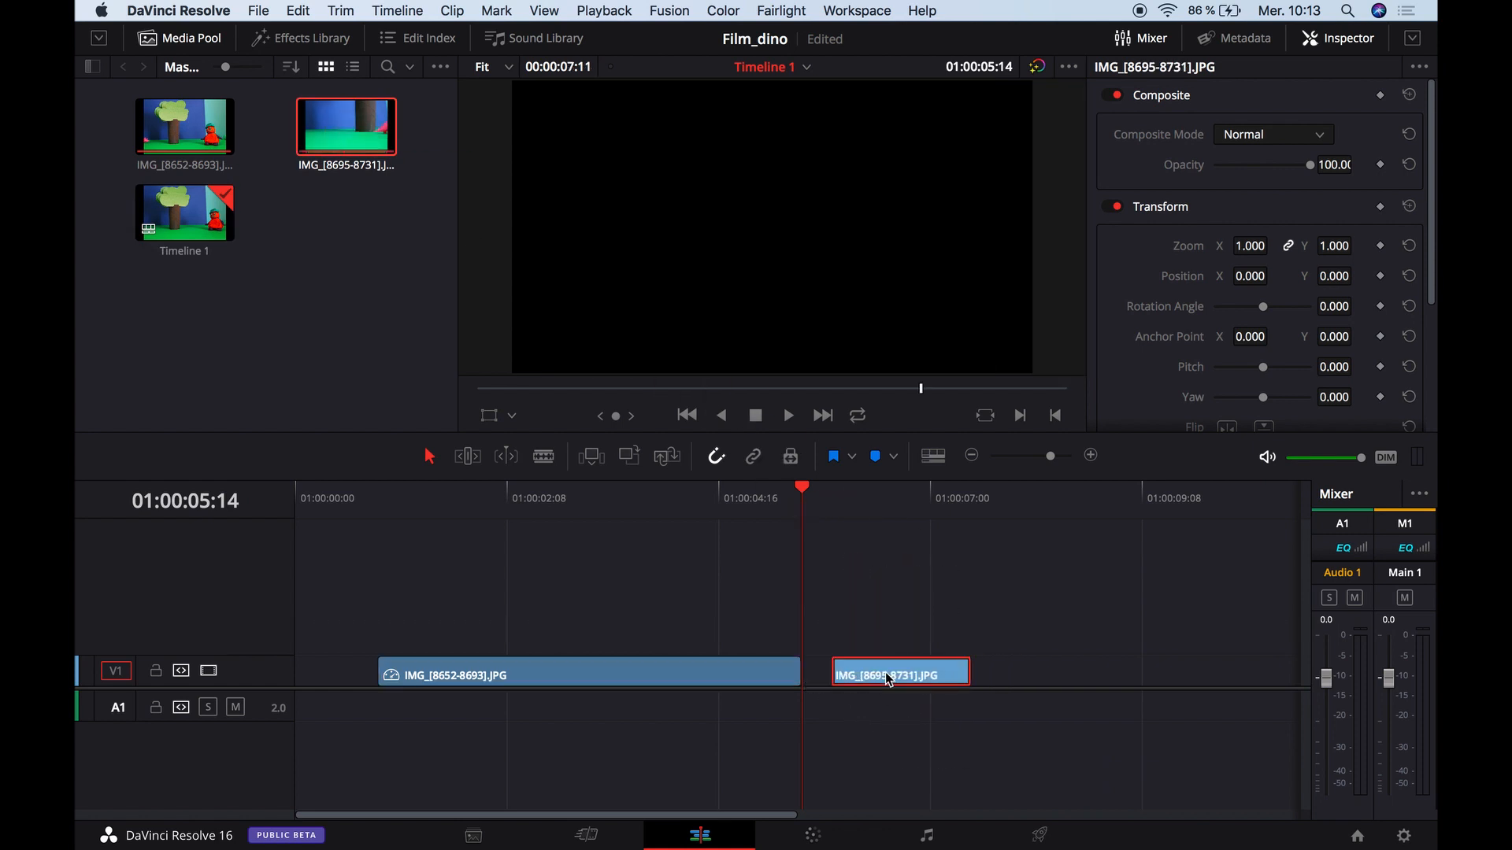
right_click(887, 675)
click(986, 396)
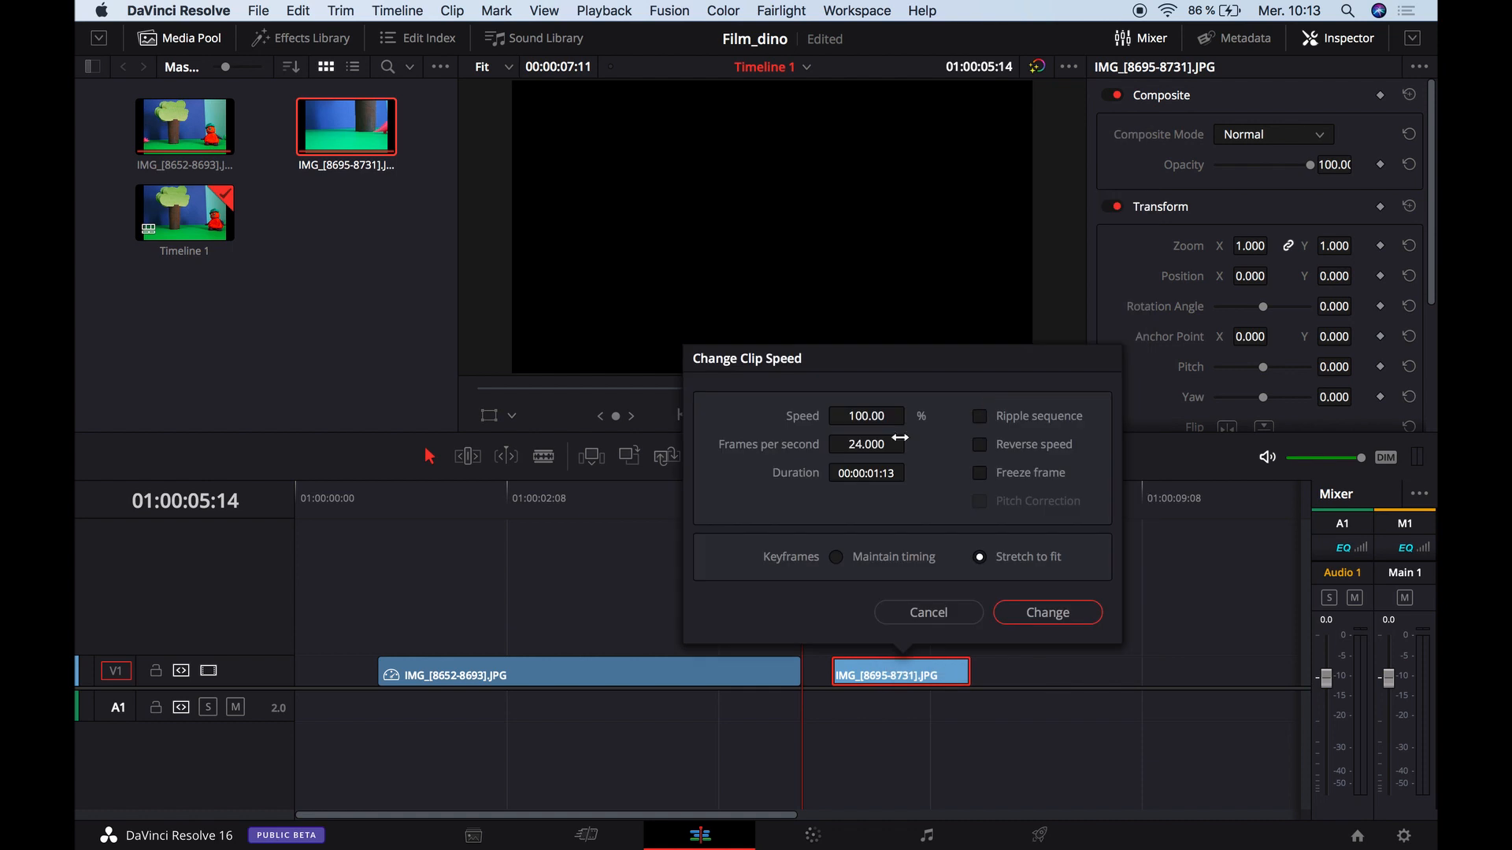
drag(904, 443, 910, 442)
click(1043, 613)
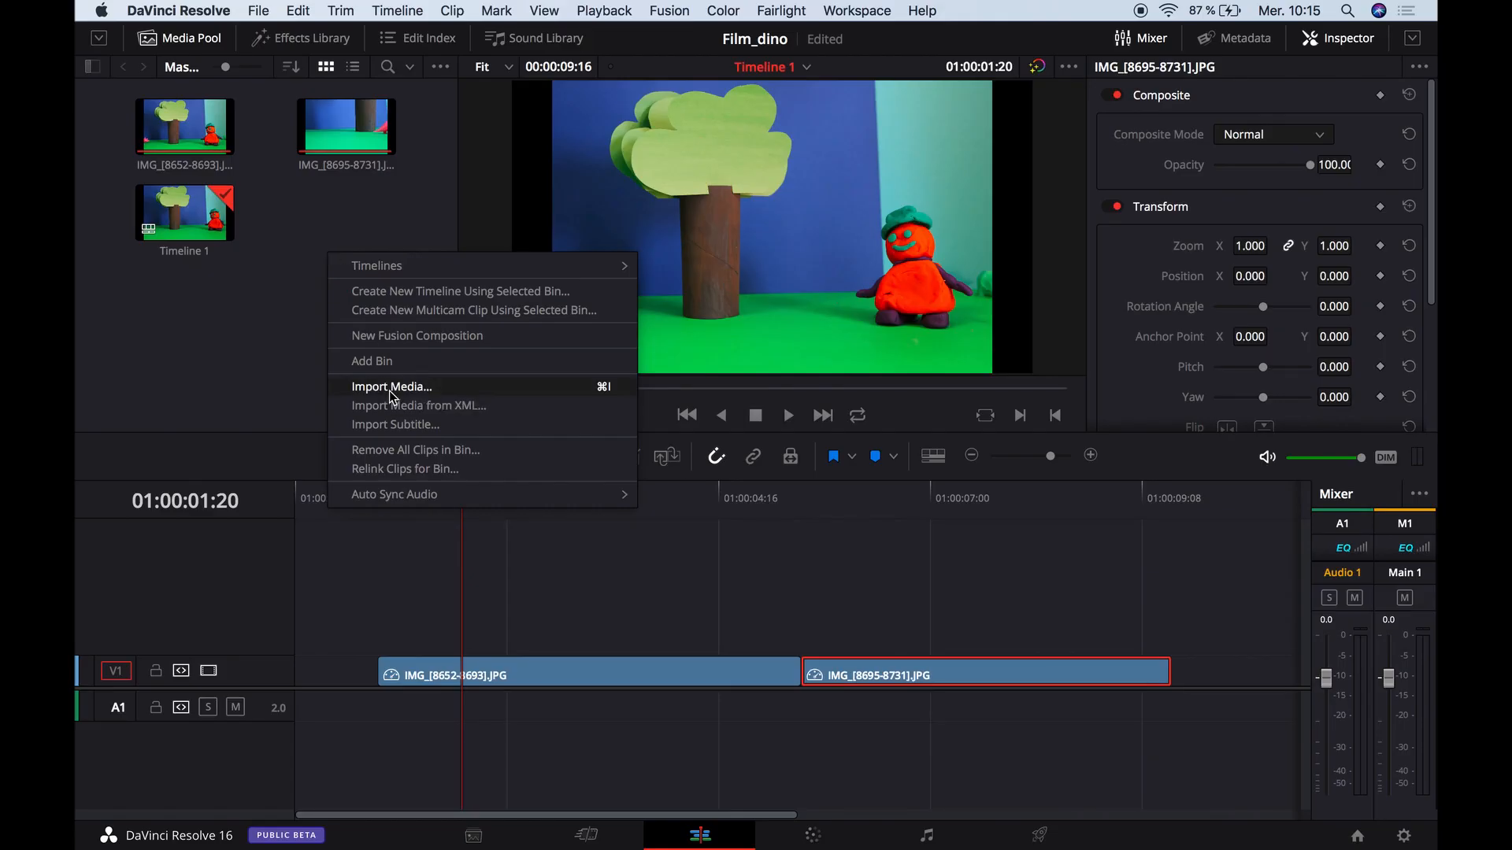
Import the three MP3 files from the Sons folder of StopMotion - Film into the Media Pool.
click(392, 387)
click(945, 233)
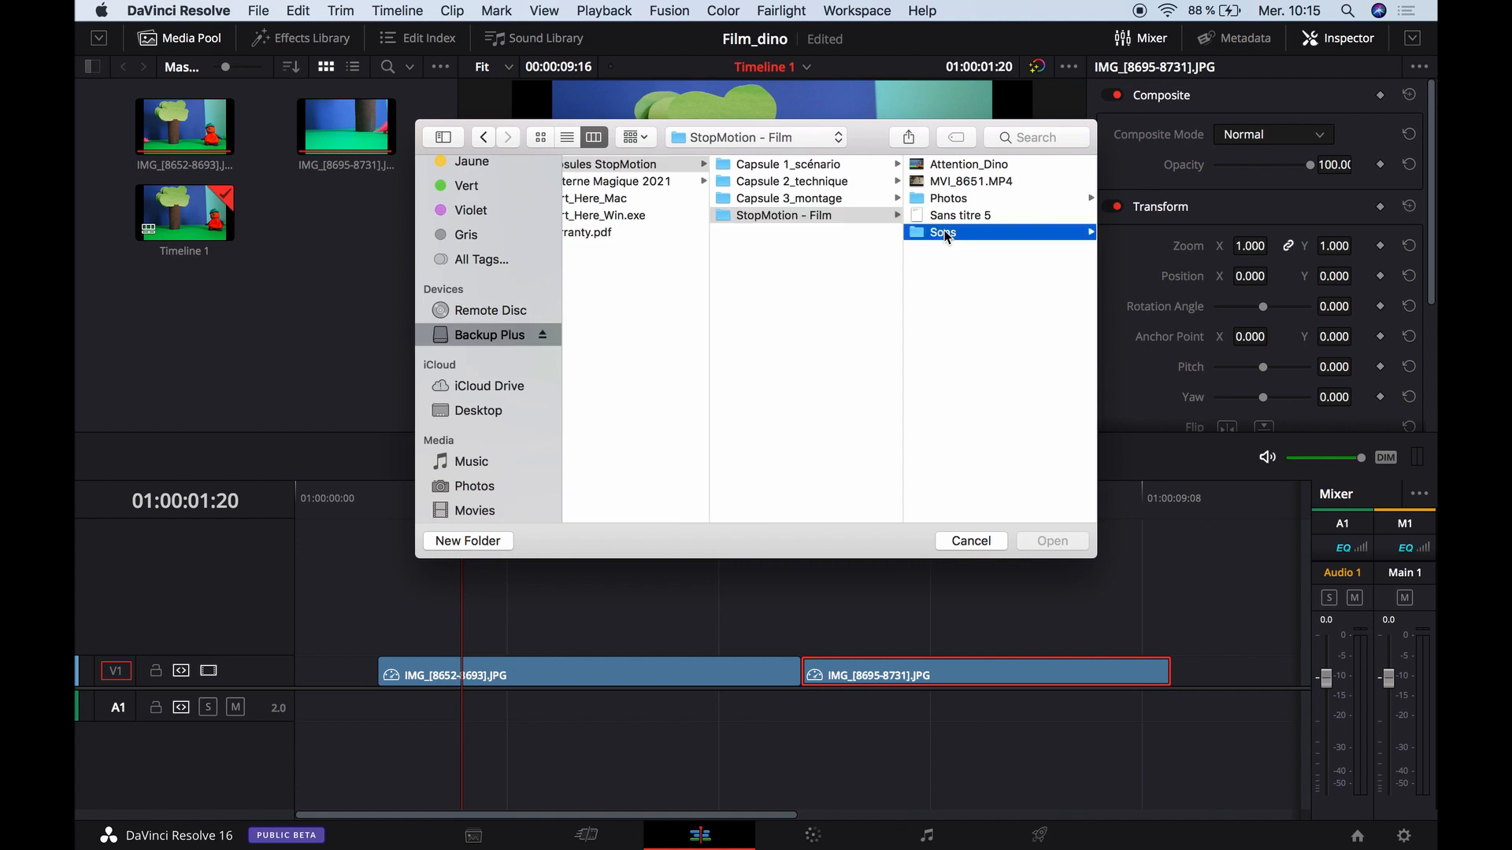
drag(946, 234, 956, 149)
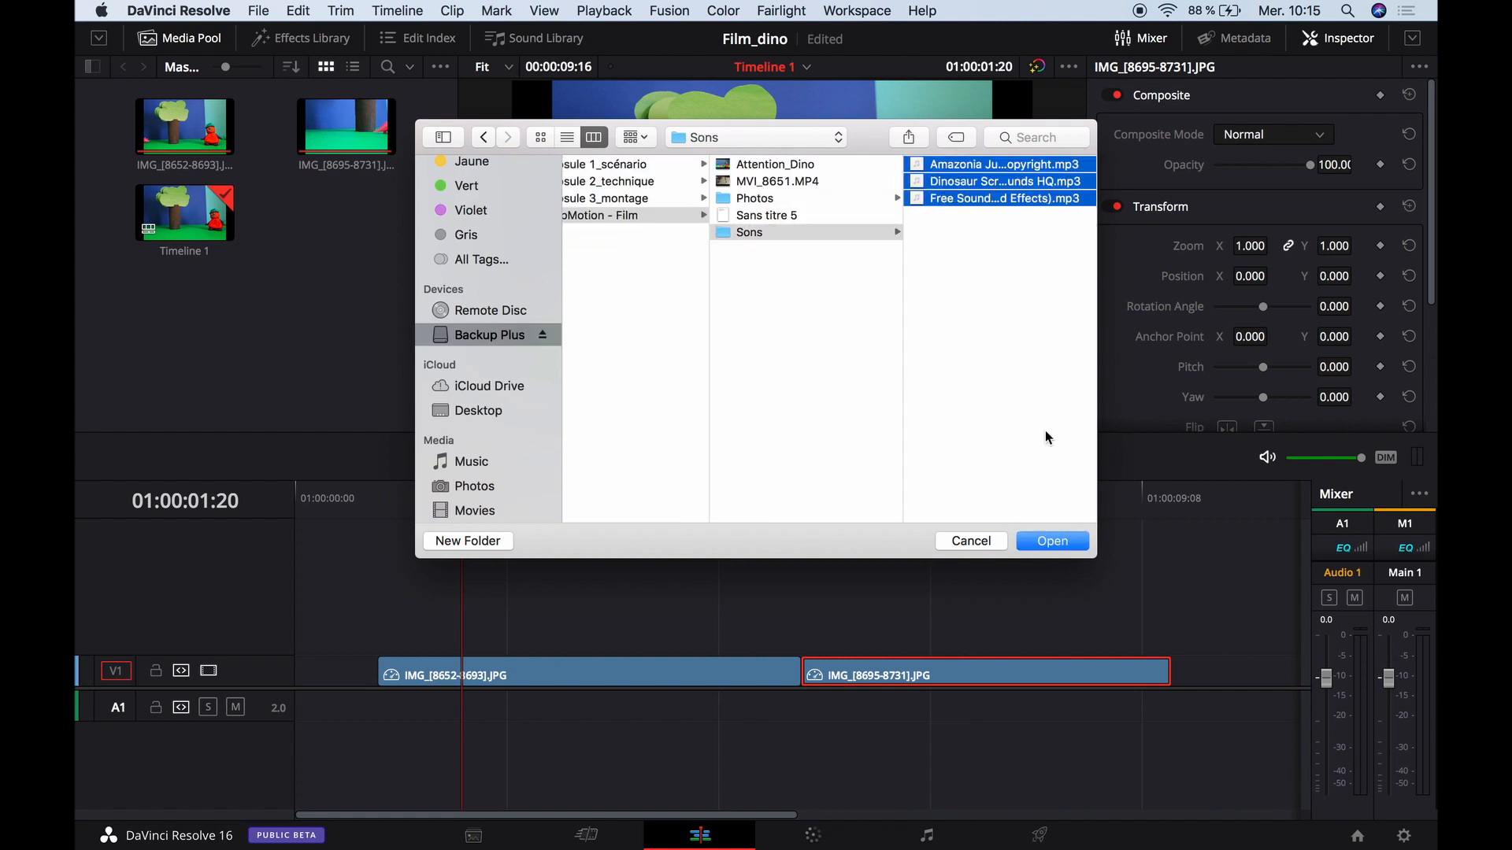
click(1051, 541)
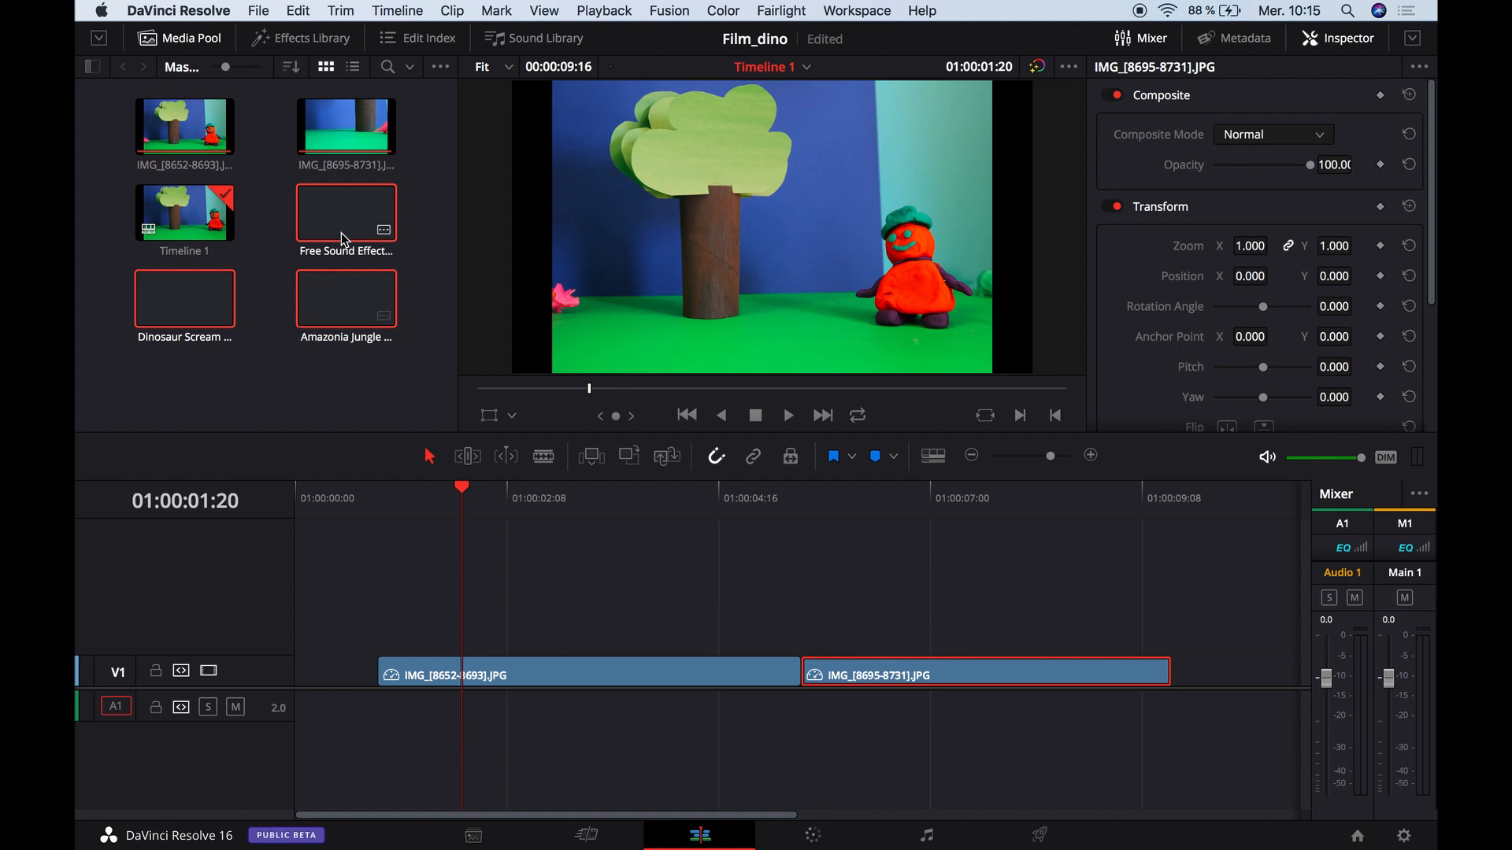
Place the Amazonia Jungle Ambience sound on audio track A1, starting together with the first image clip.
click(370, 331)
key(super+minus)
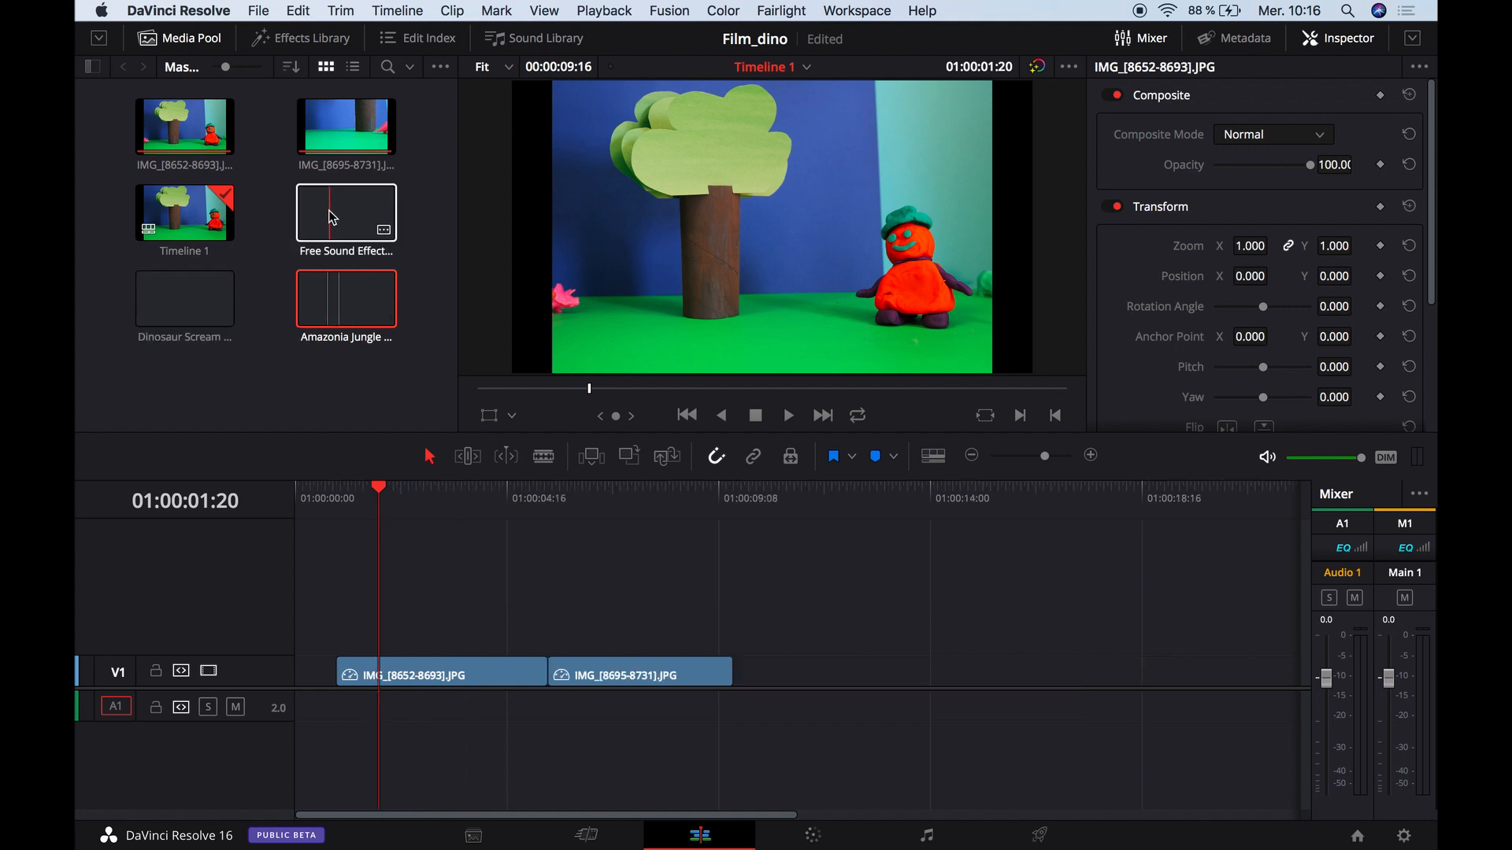
drag(331, 218, 308, 712)
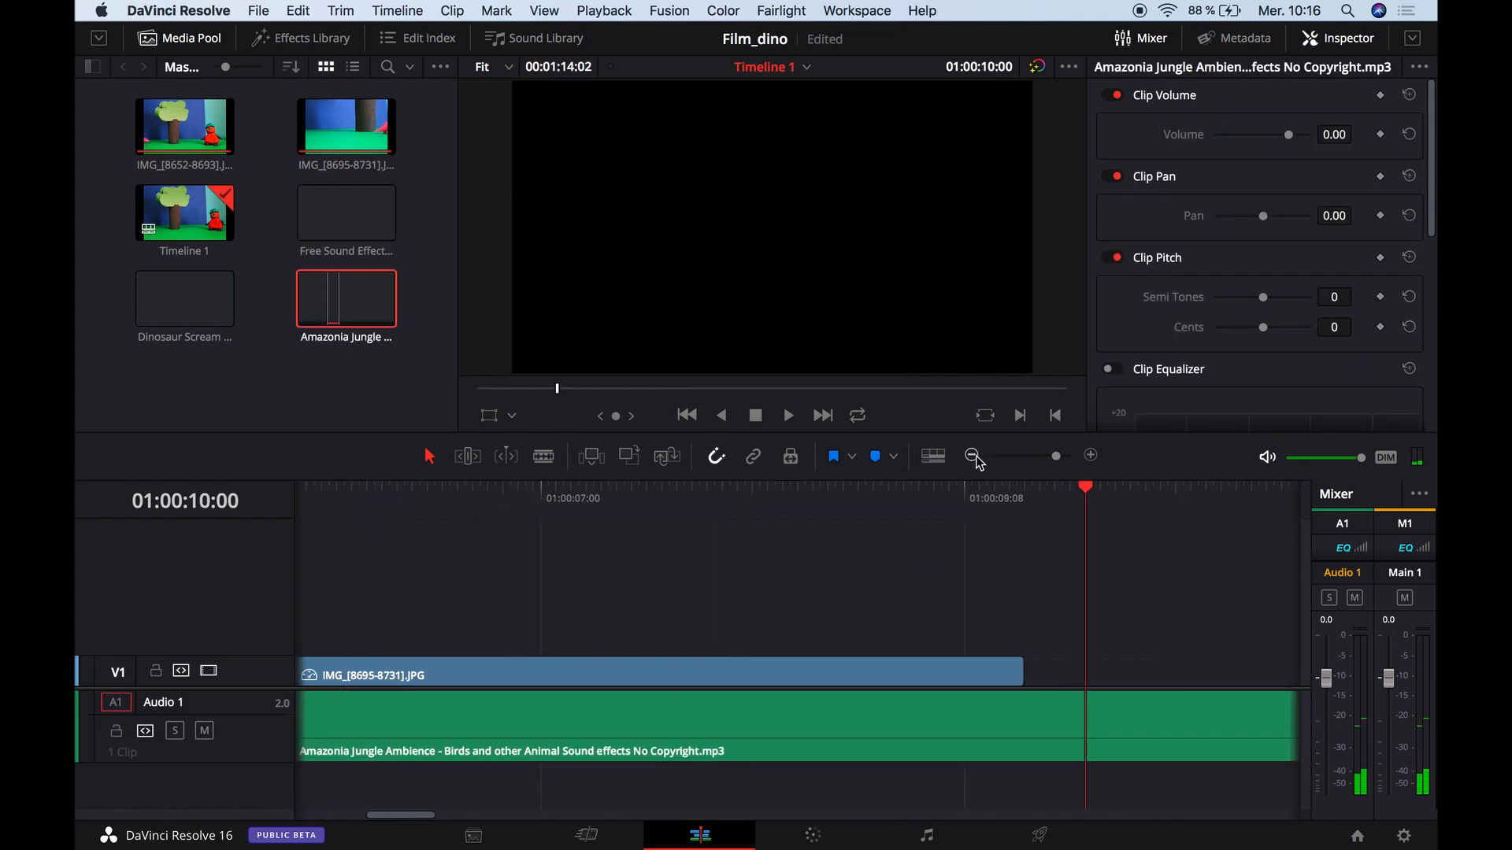
Split the jungle ambience clip at 01:00:10:00 and delete the part after the cut.
click(973, 457)
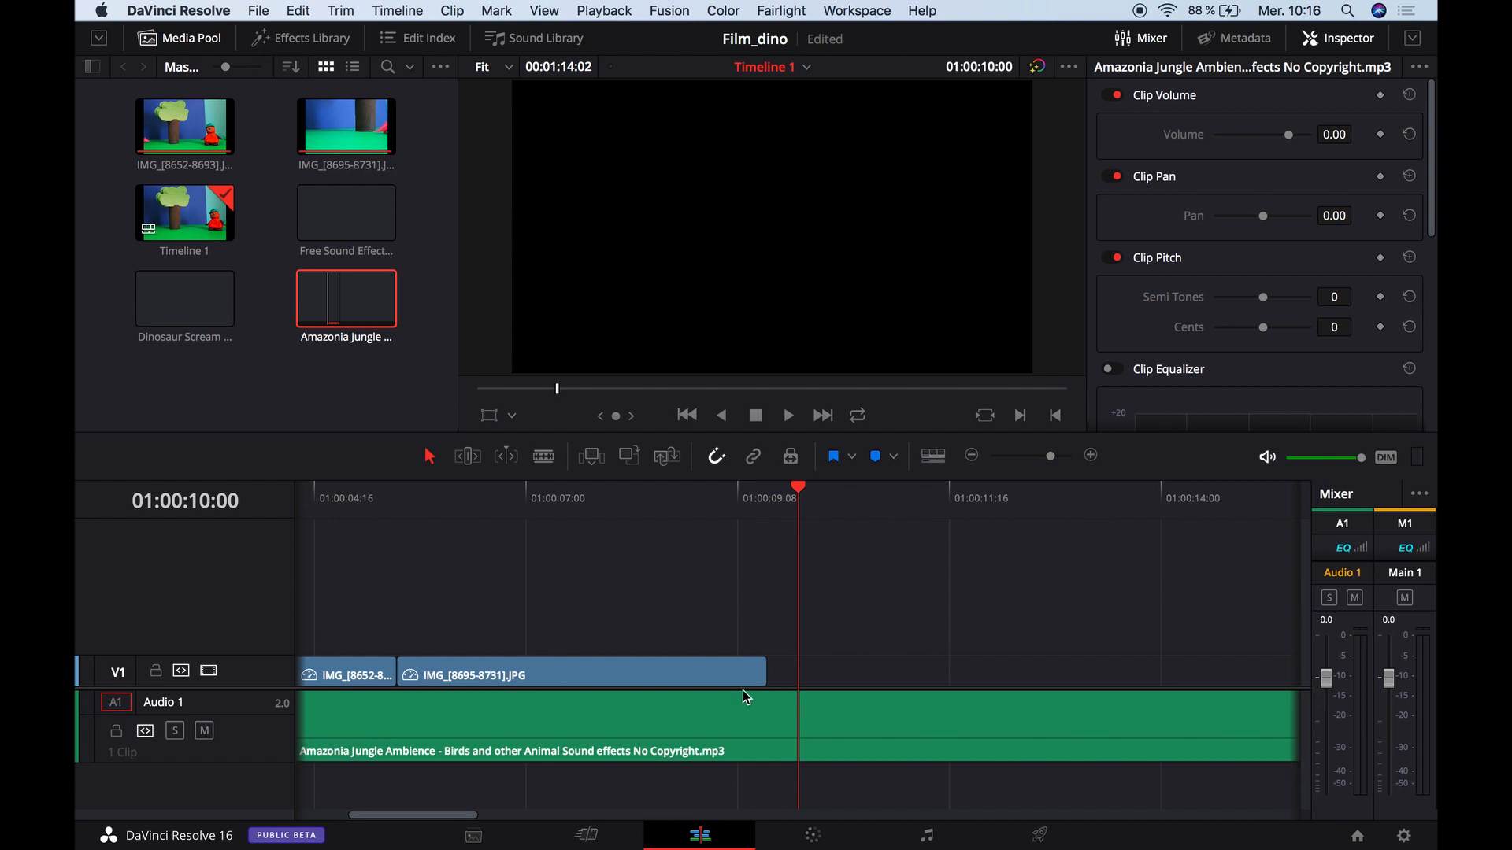
click(543, 456)
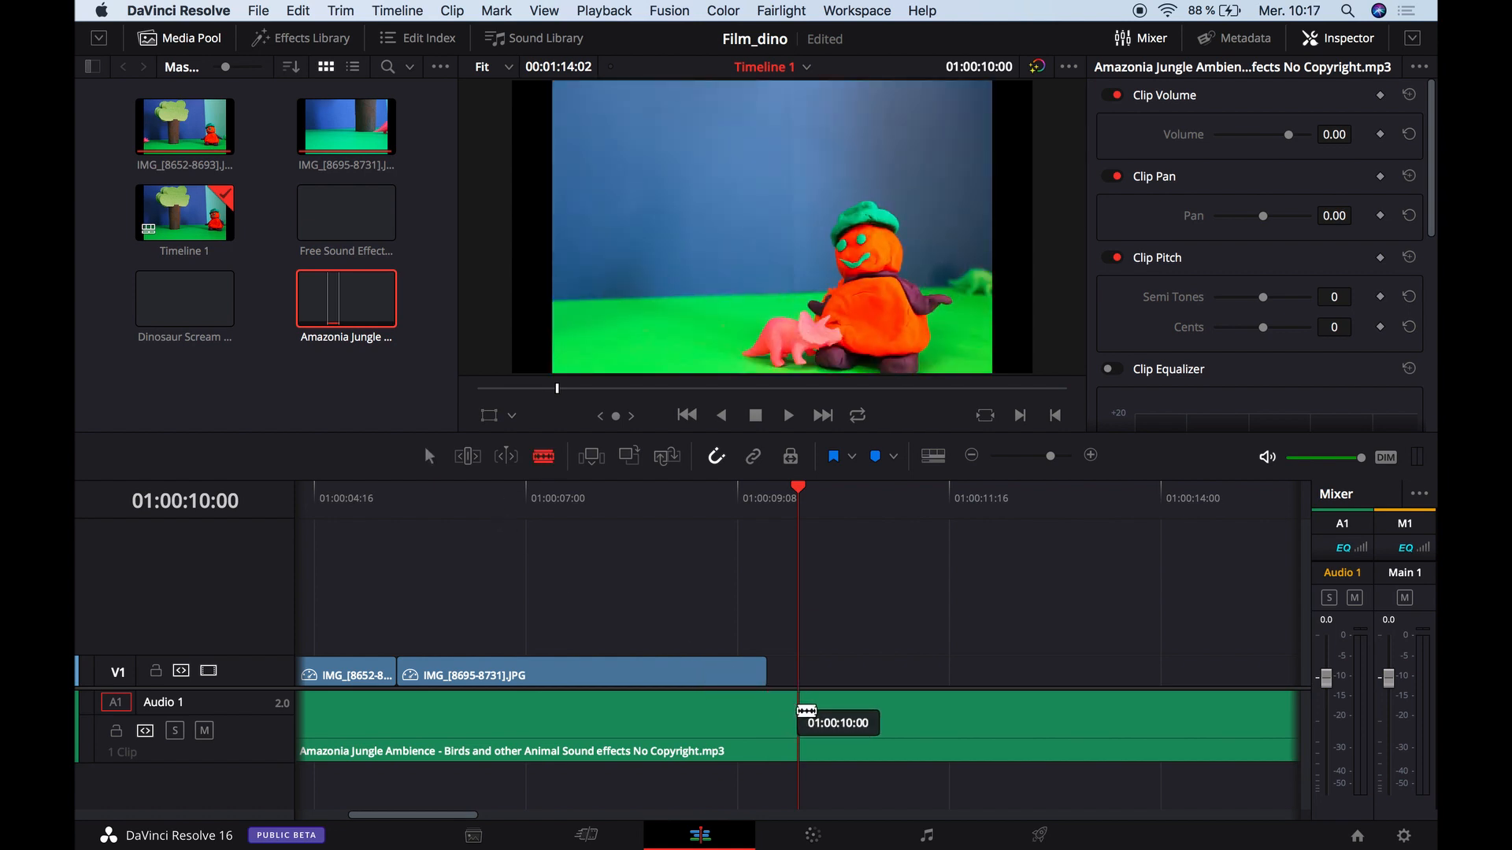
click(798, 711)
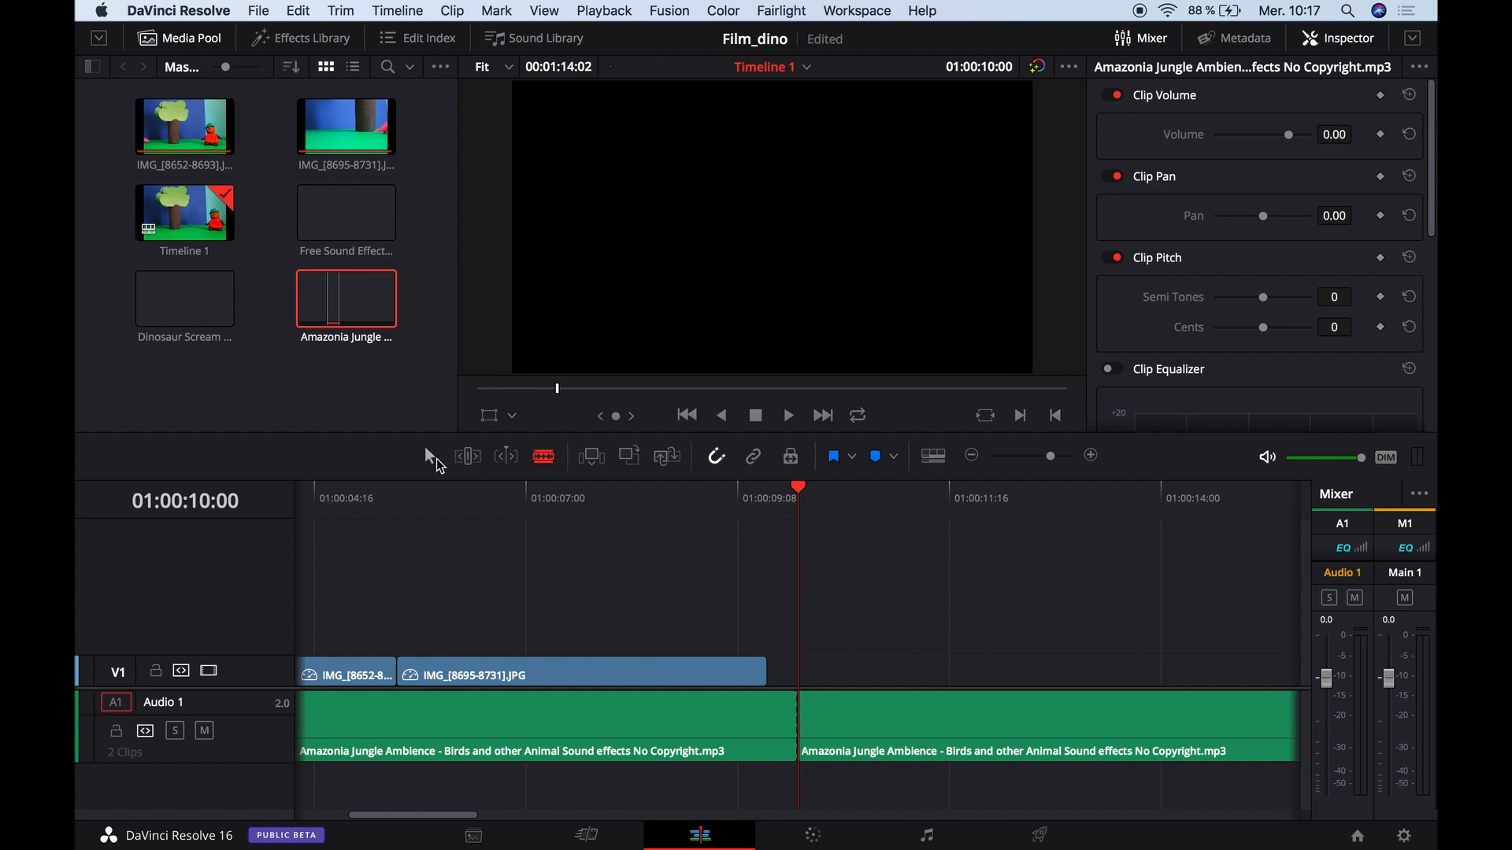
click(430, 457)
click(1019, 715)
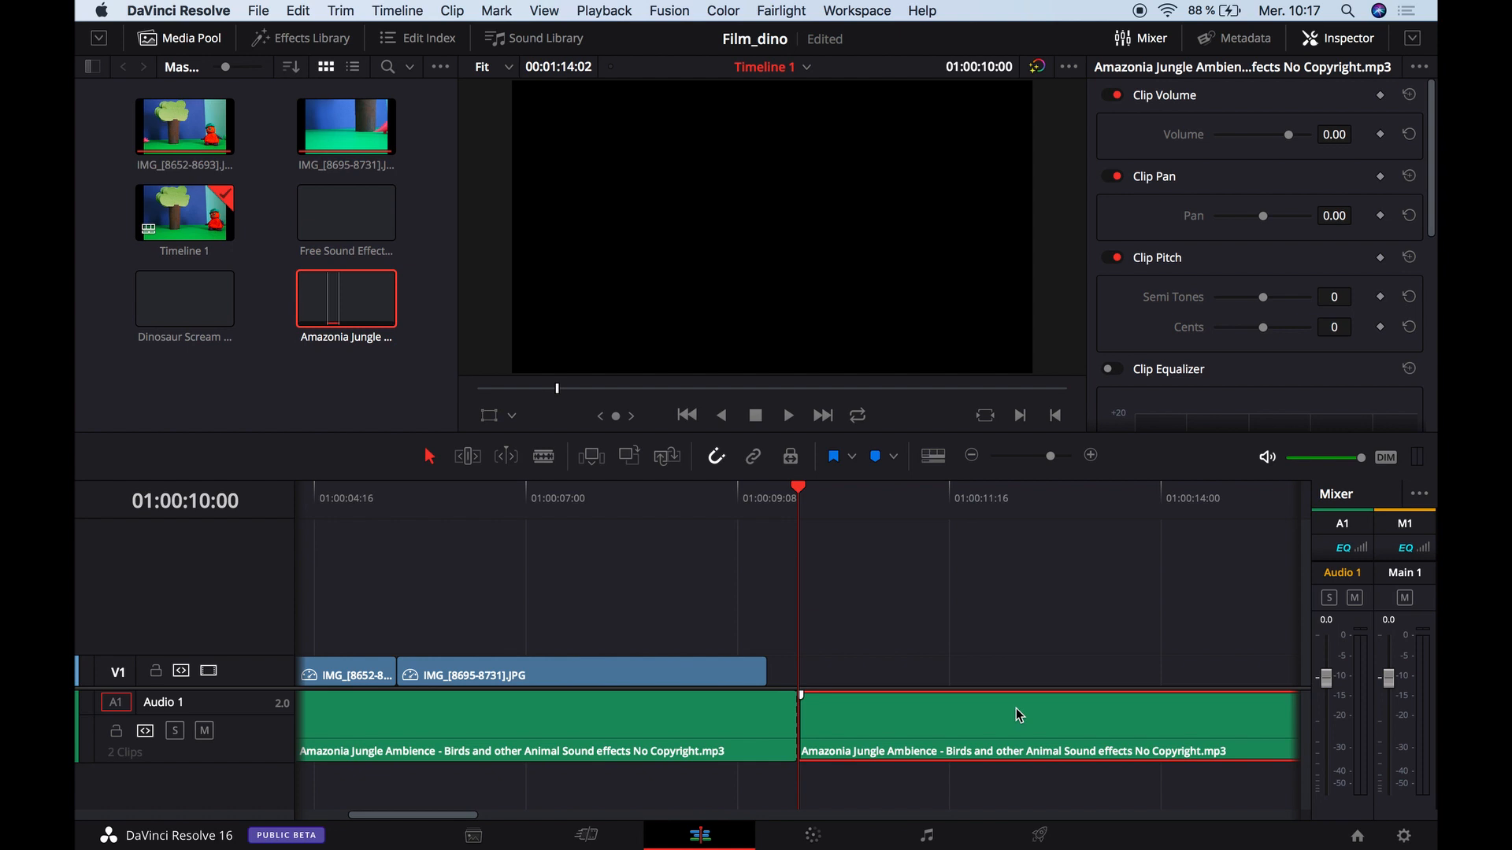
key(Delete)
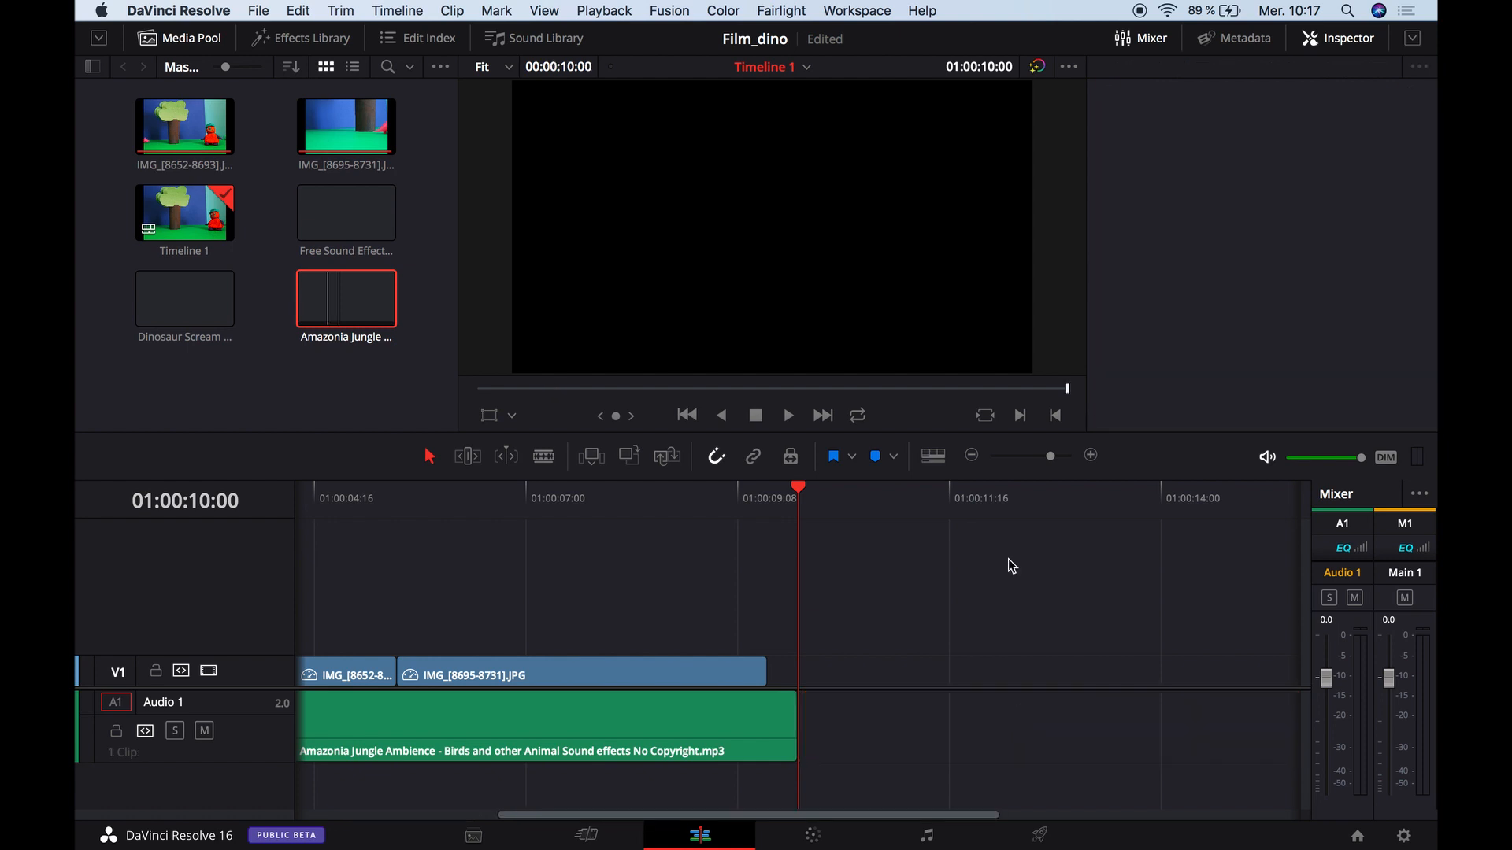
Extend the jungle ambience clip so it starts before the first image clip and ends at 01:00:10:12.
click(975, 454)
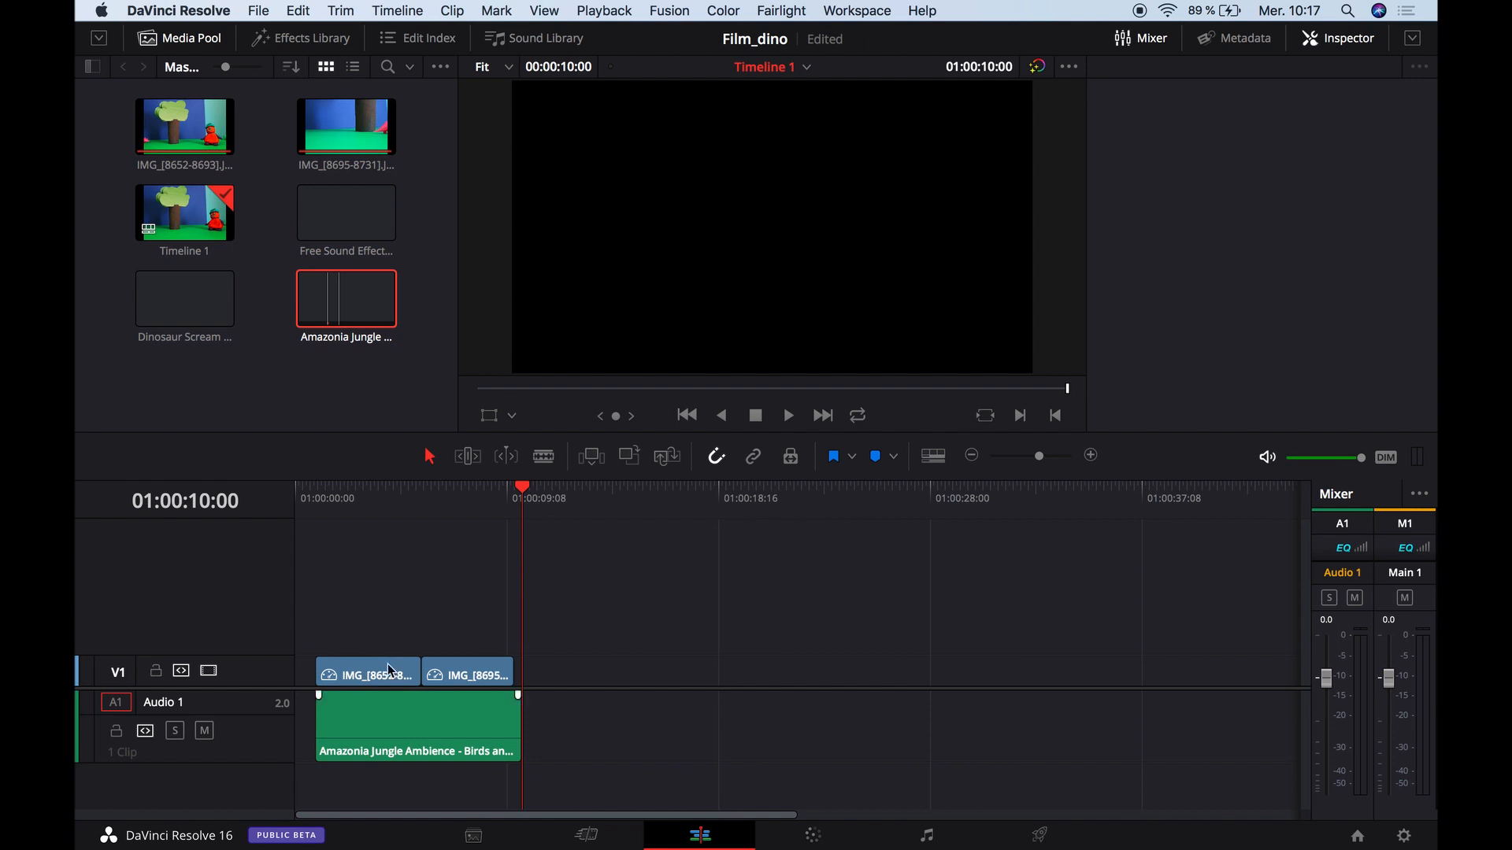
click(1090, 455)
click(1174, 743)
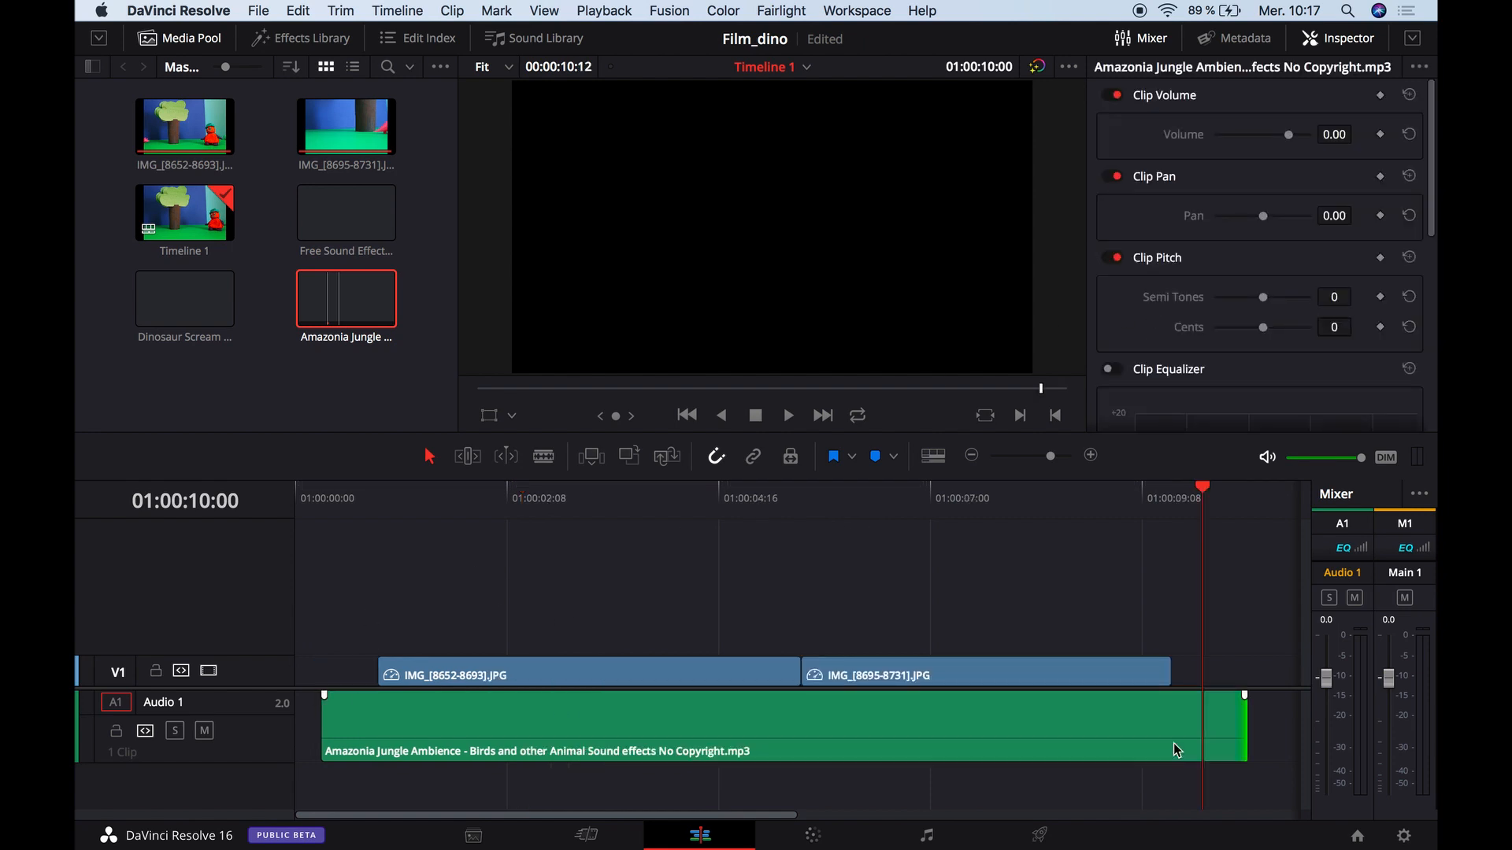
Examine the Audio Waveforms option in the timeline view options.
click(935, 456)
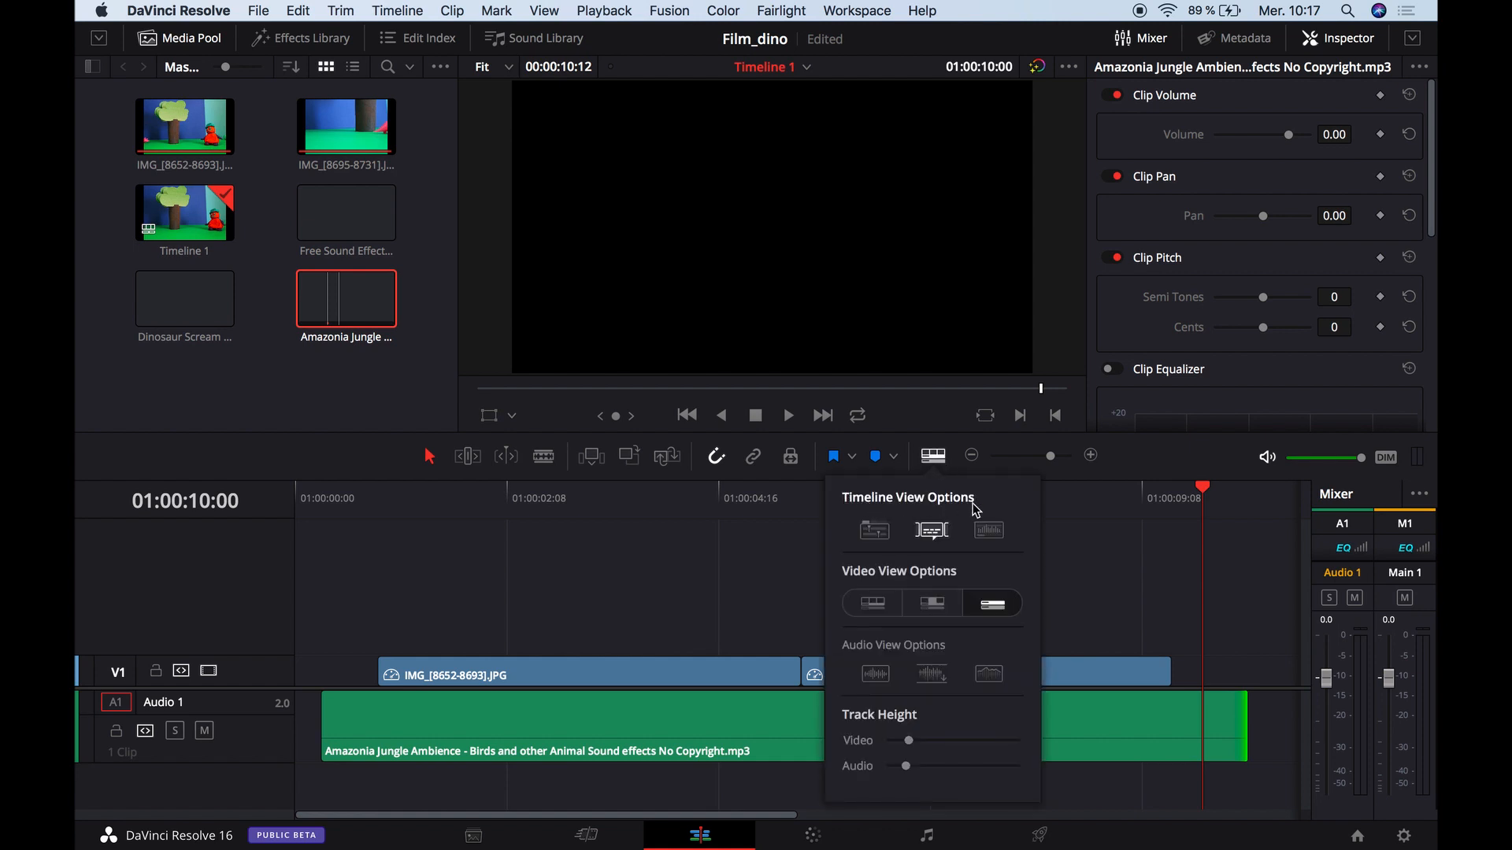
click(996, 537)
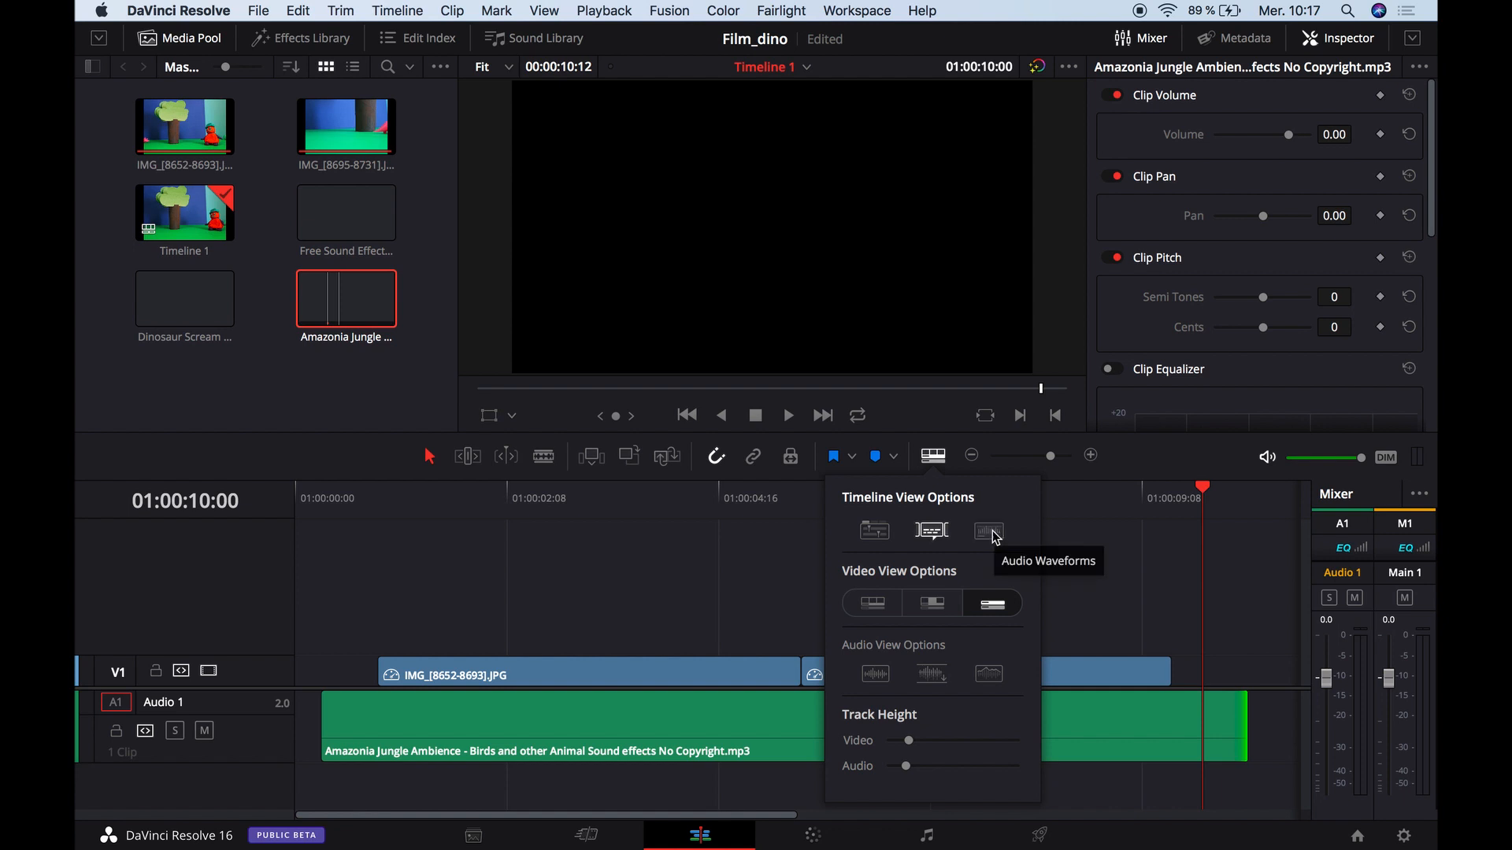
click(631, 621)
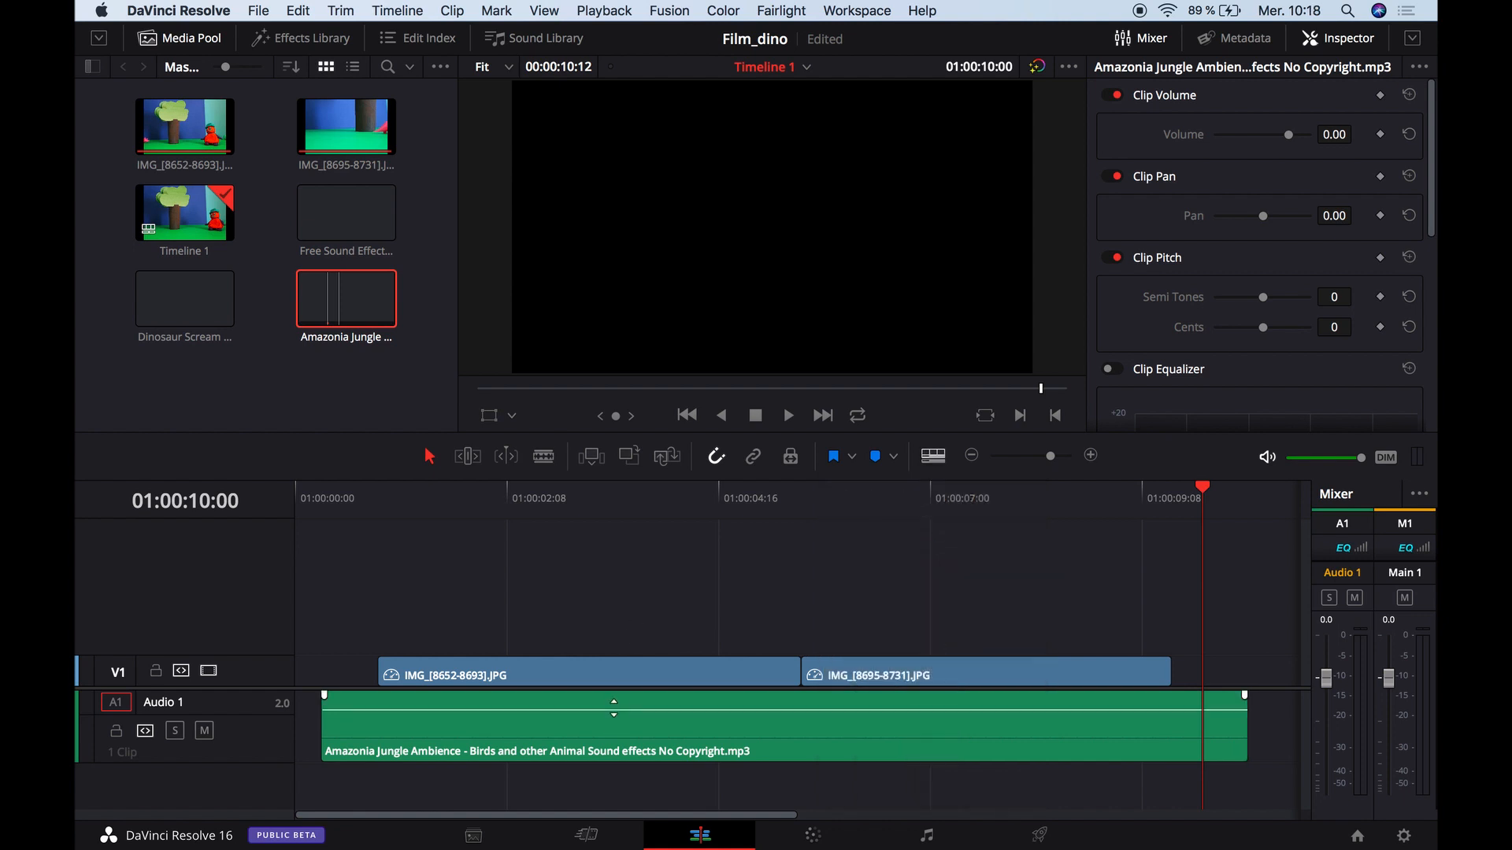
Set the jungle ambience clip's volume to 1.50 and add a fade-in at its start.
drag(614, 708, 608, 544)
drag(610, 491, 768, 492)
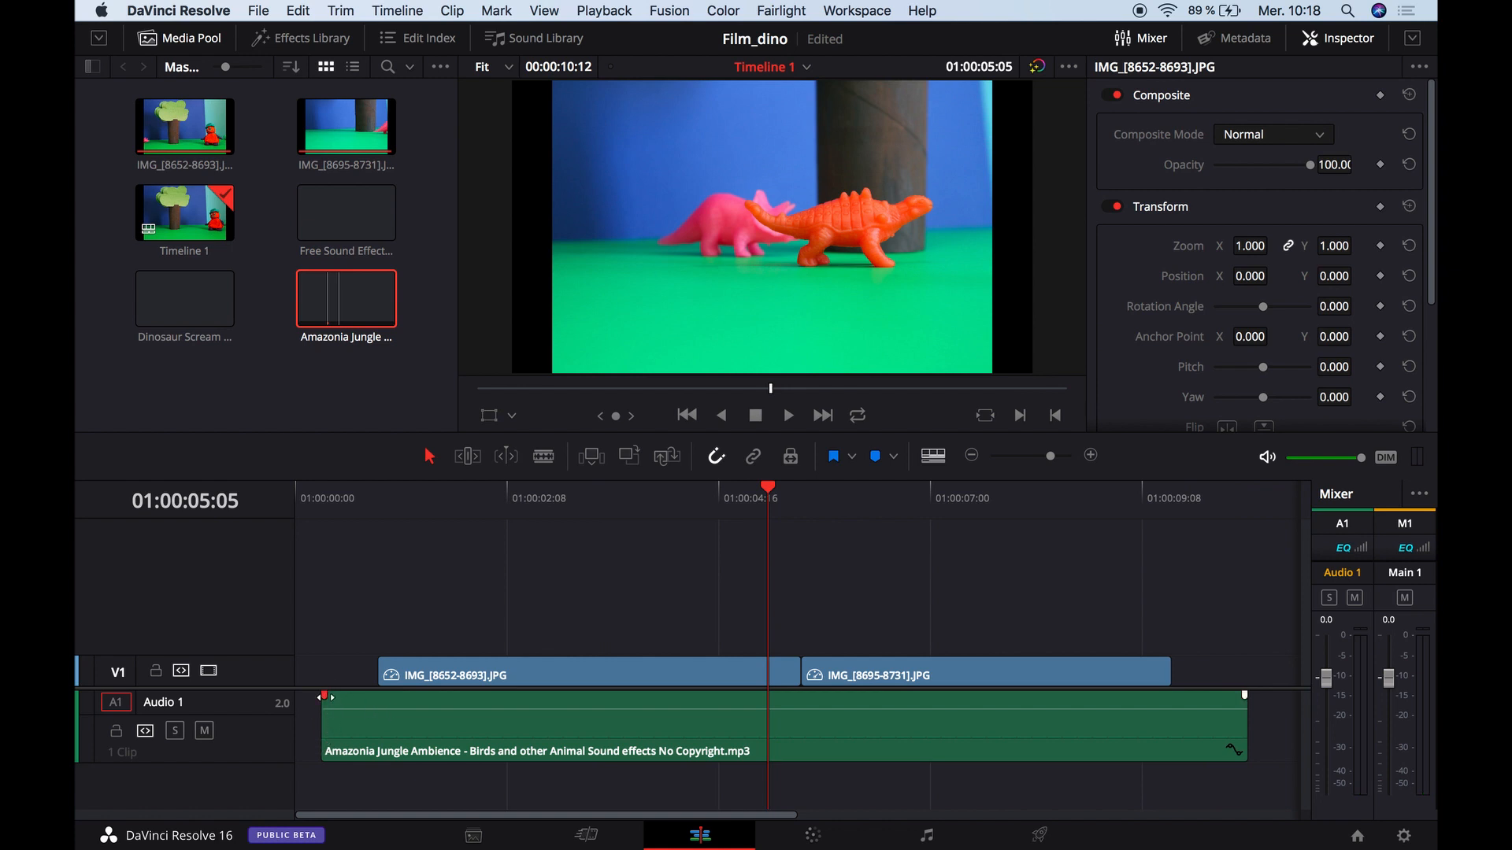
drag(328, 698, 433, 701)
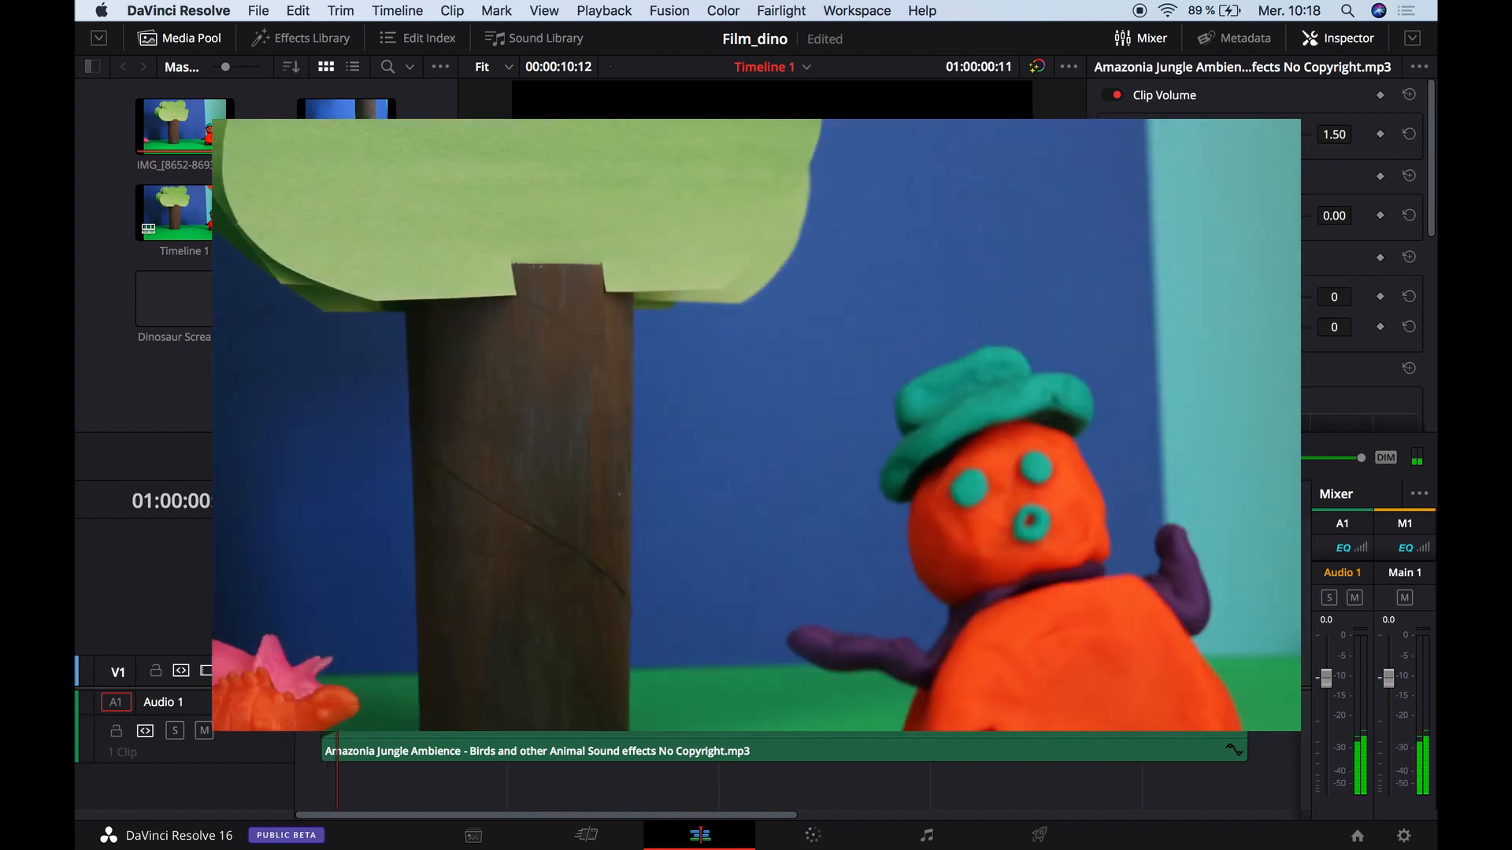
key(space)
key(space)
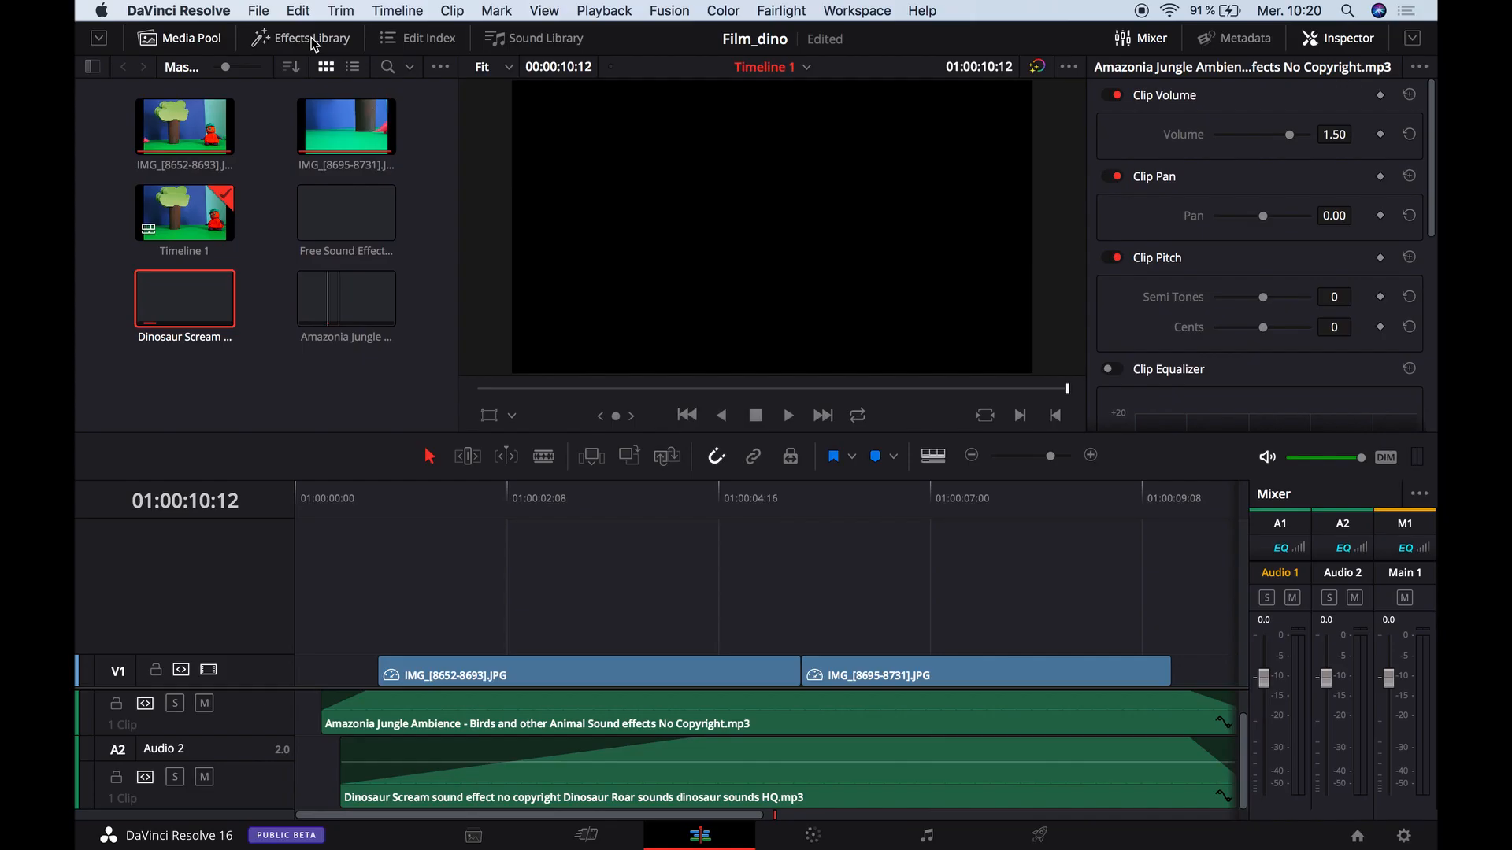
Open the Effects Library and show the Titles category of its Toolbox.
click(314, 38)
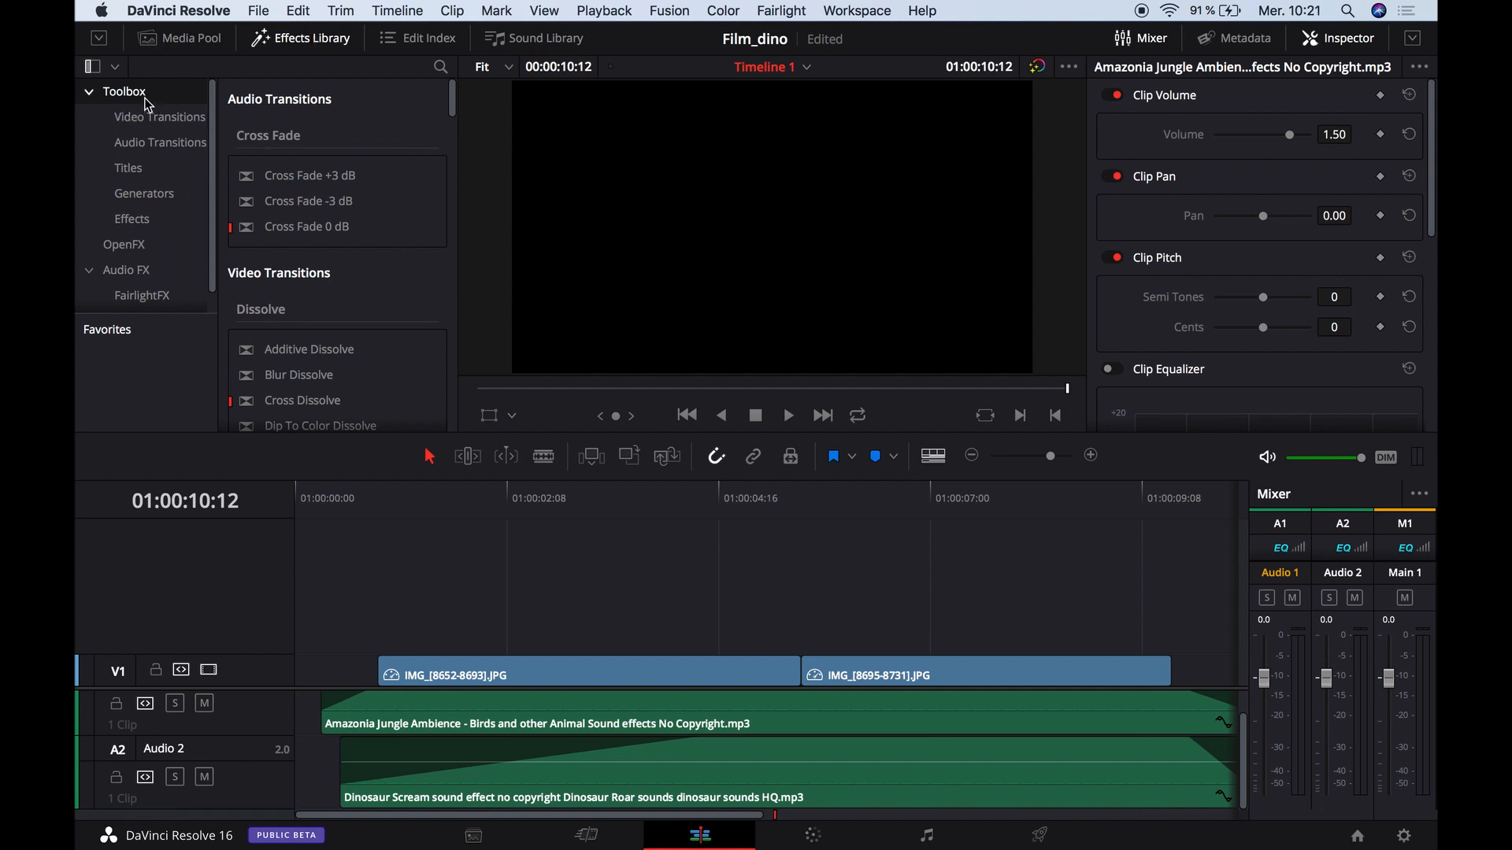
click(89, 93)
click(89, 143)
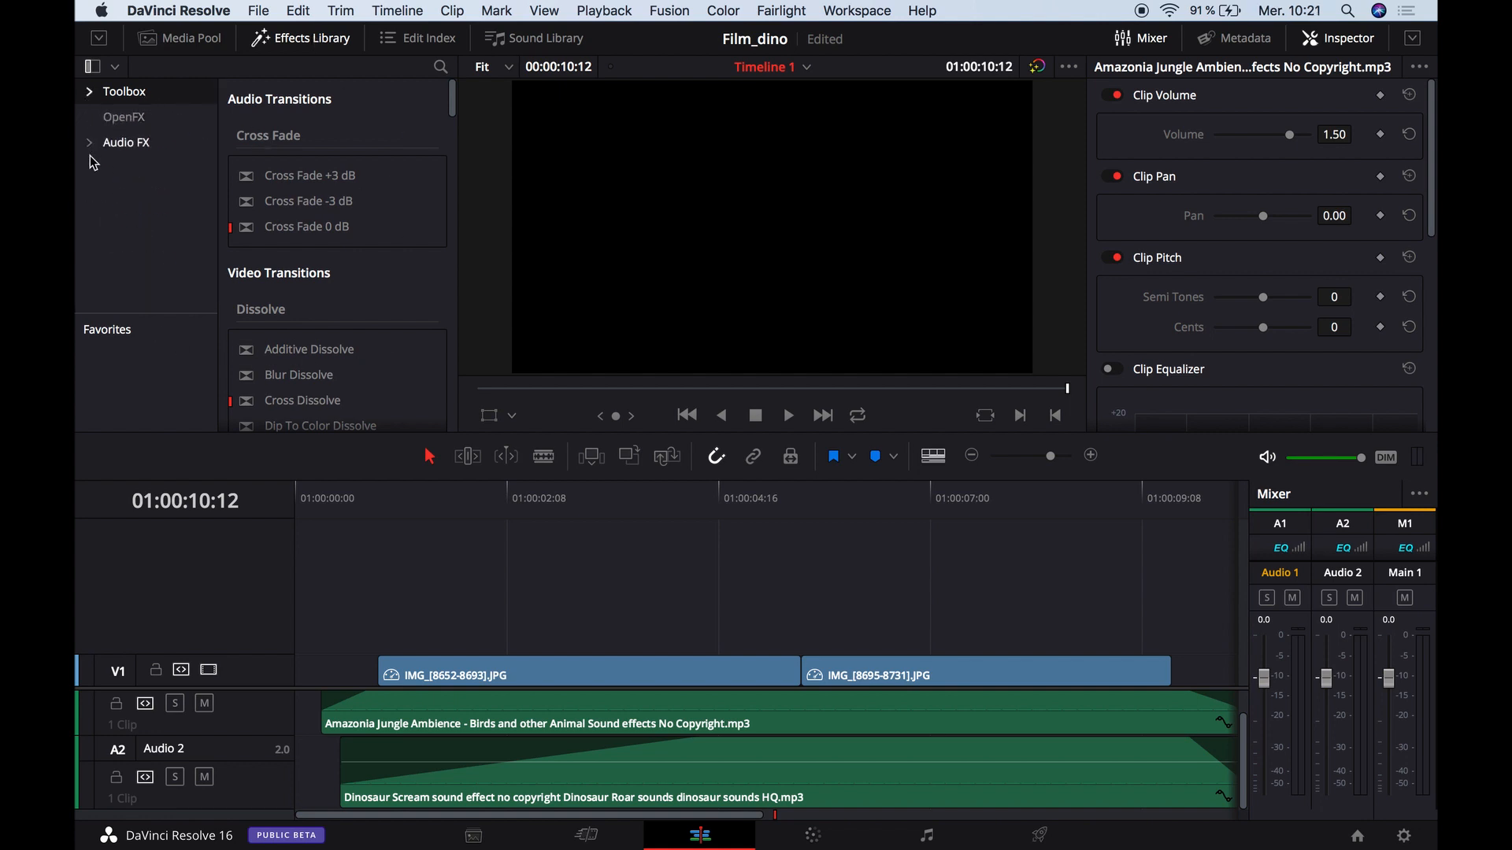
click(88, 93)
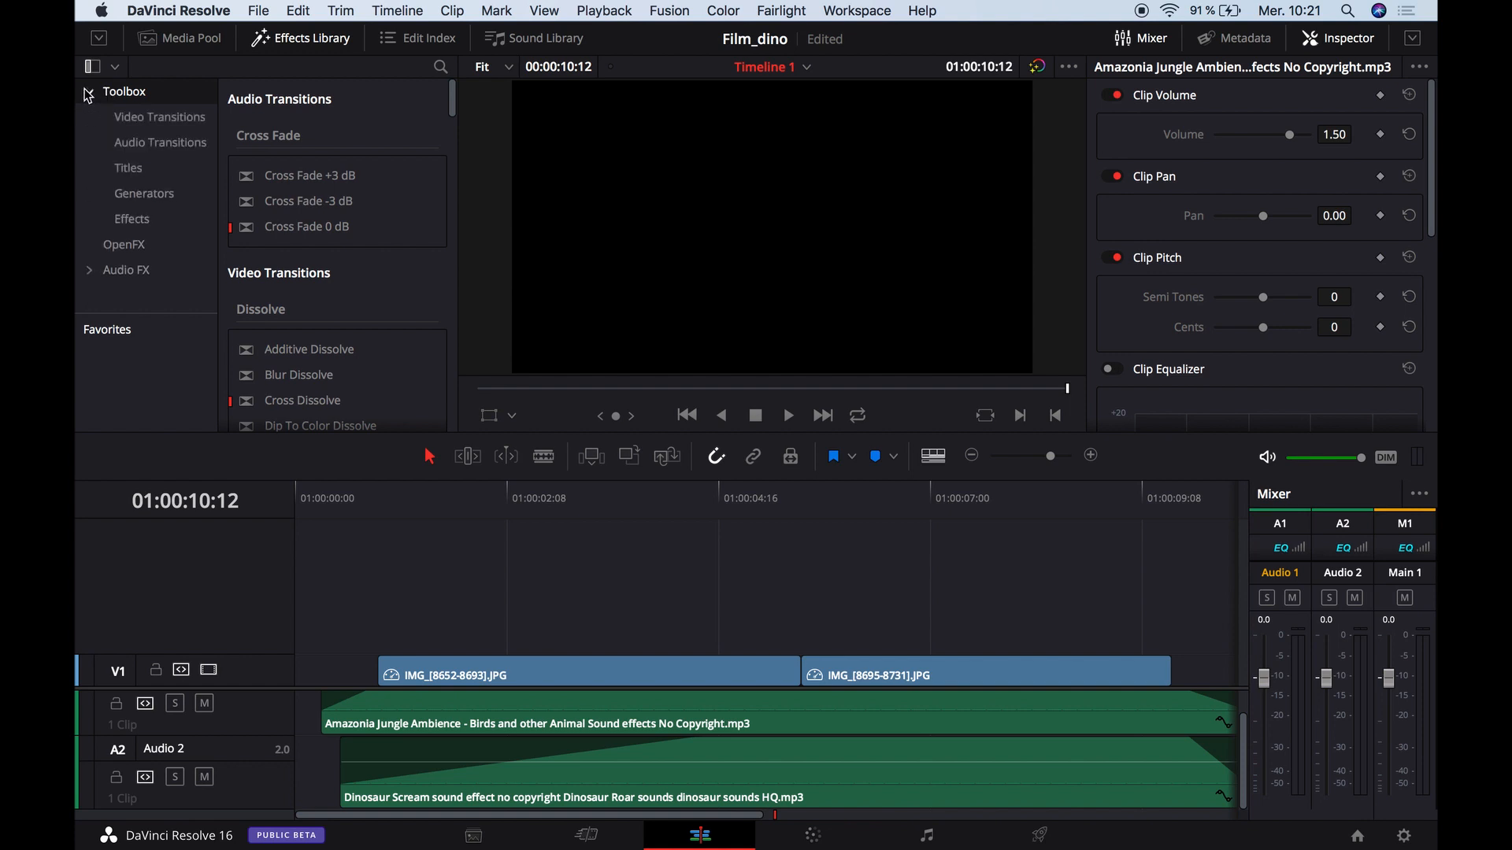
click(128, 168)
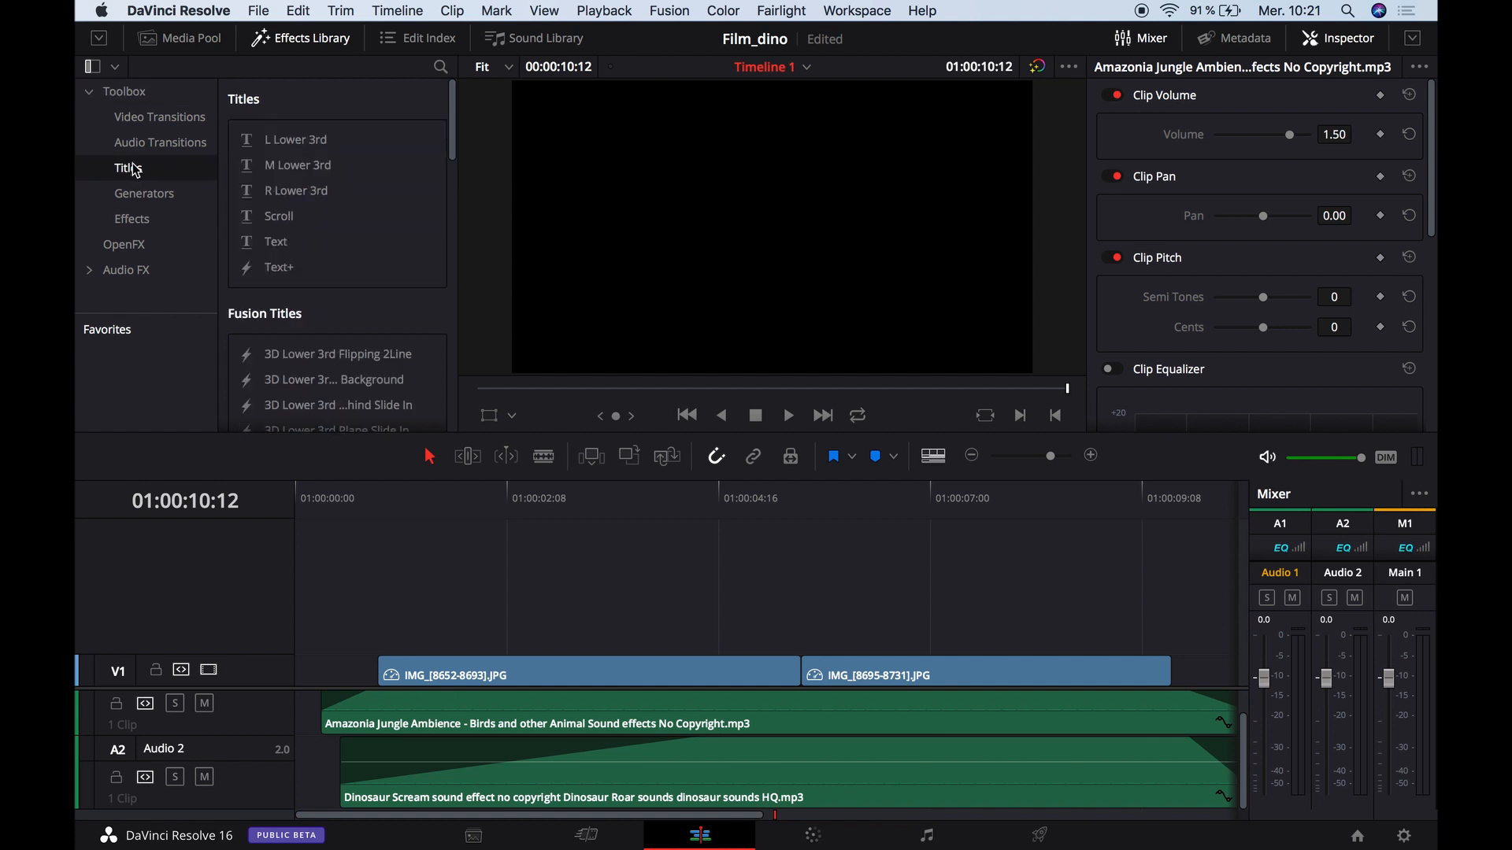
Place a Text title on a new video track V2 at the very start of the timeline, overlapping the first image clip.
scroll(319, 297, down, 10)
scroll(319, 297, down, 6)
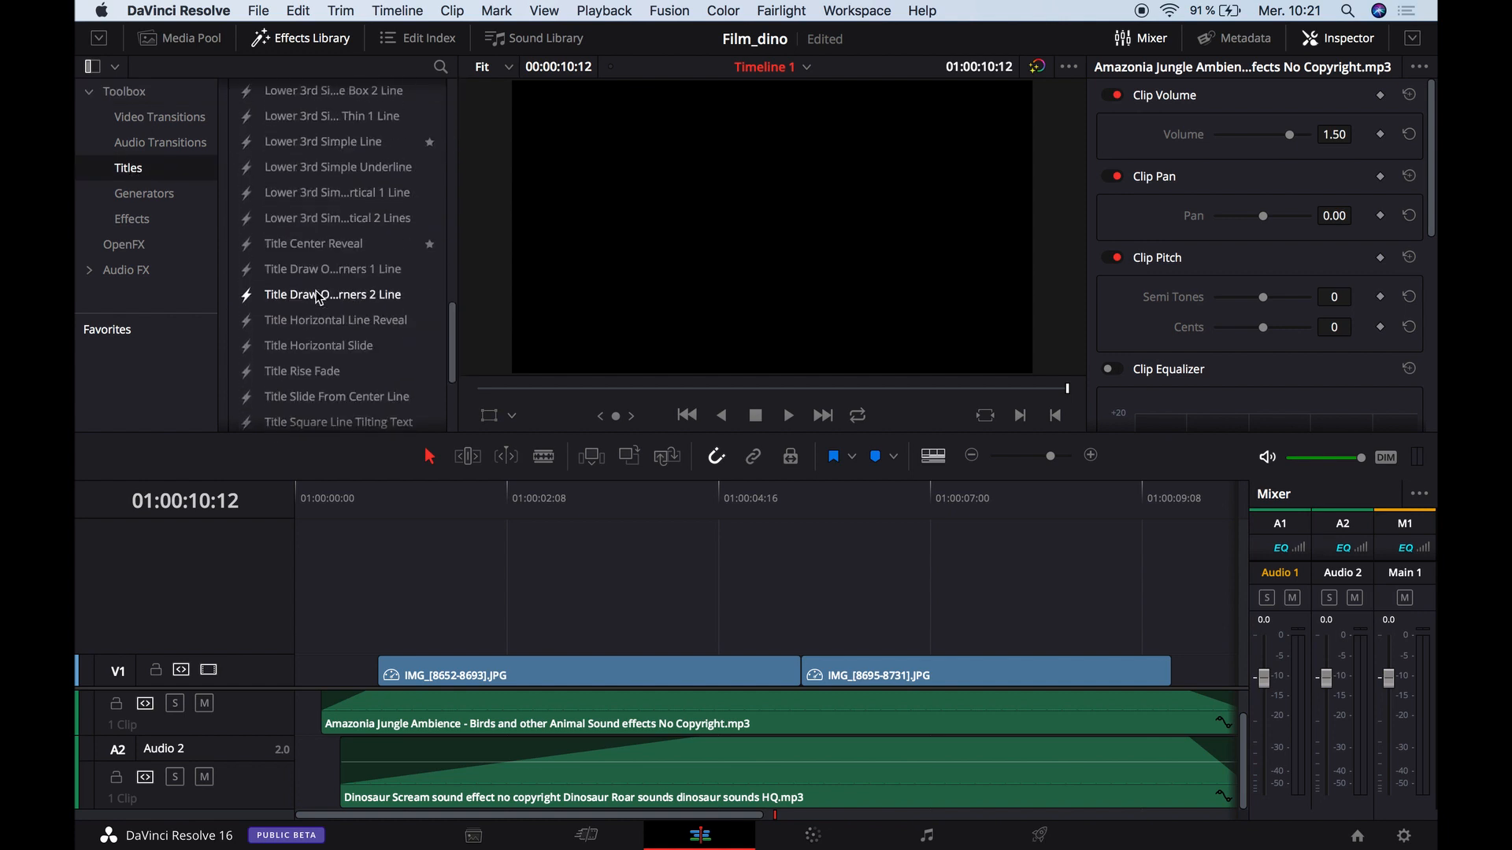
scroll(326, 277, up, 5)
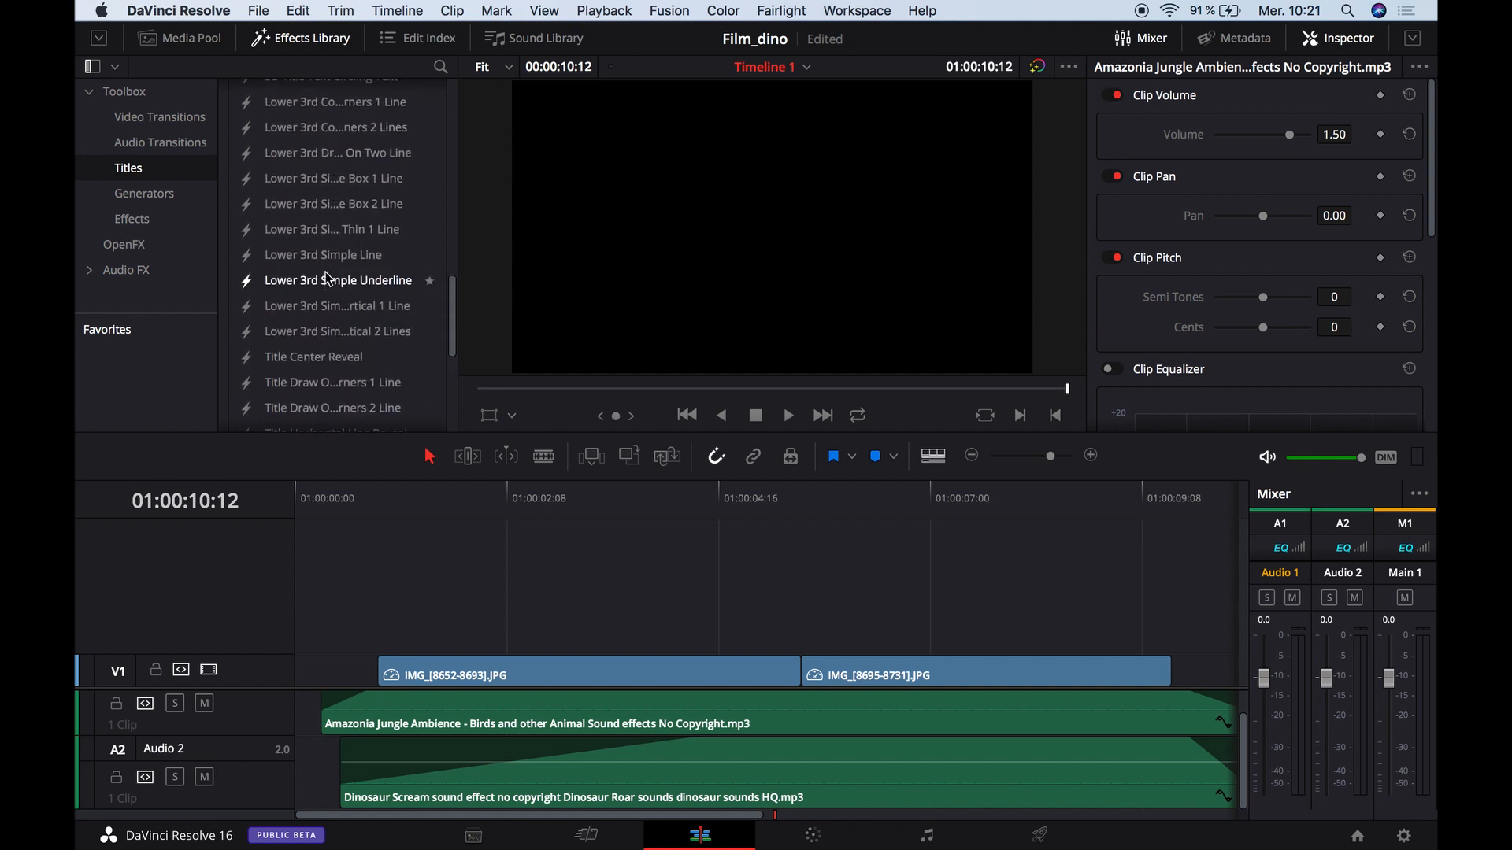
scroll(329, 211, up, 10)
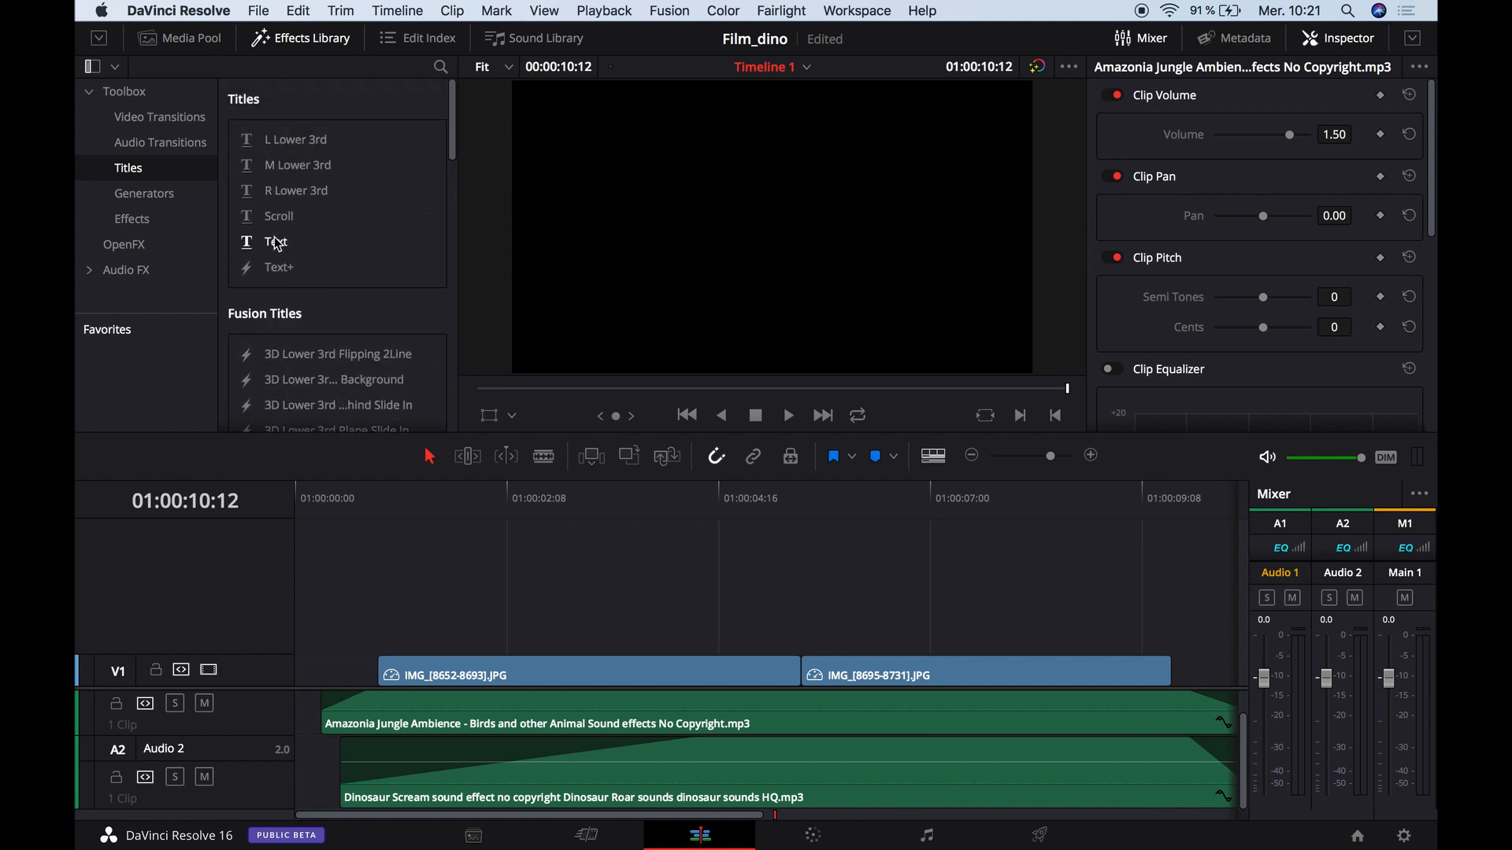
drag(282, 238, 342, 612)
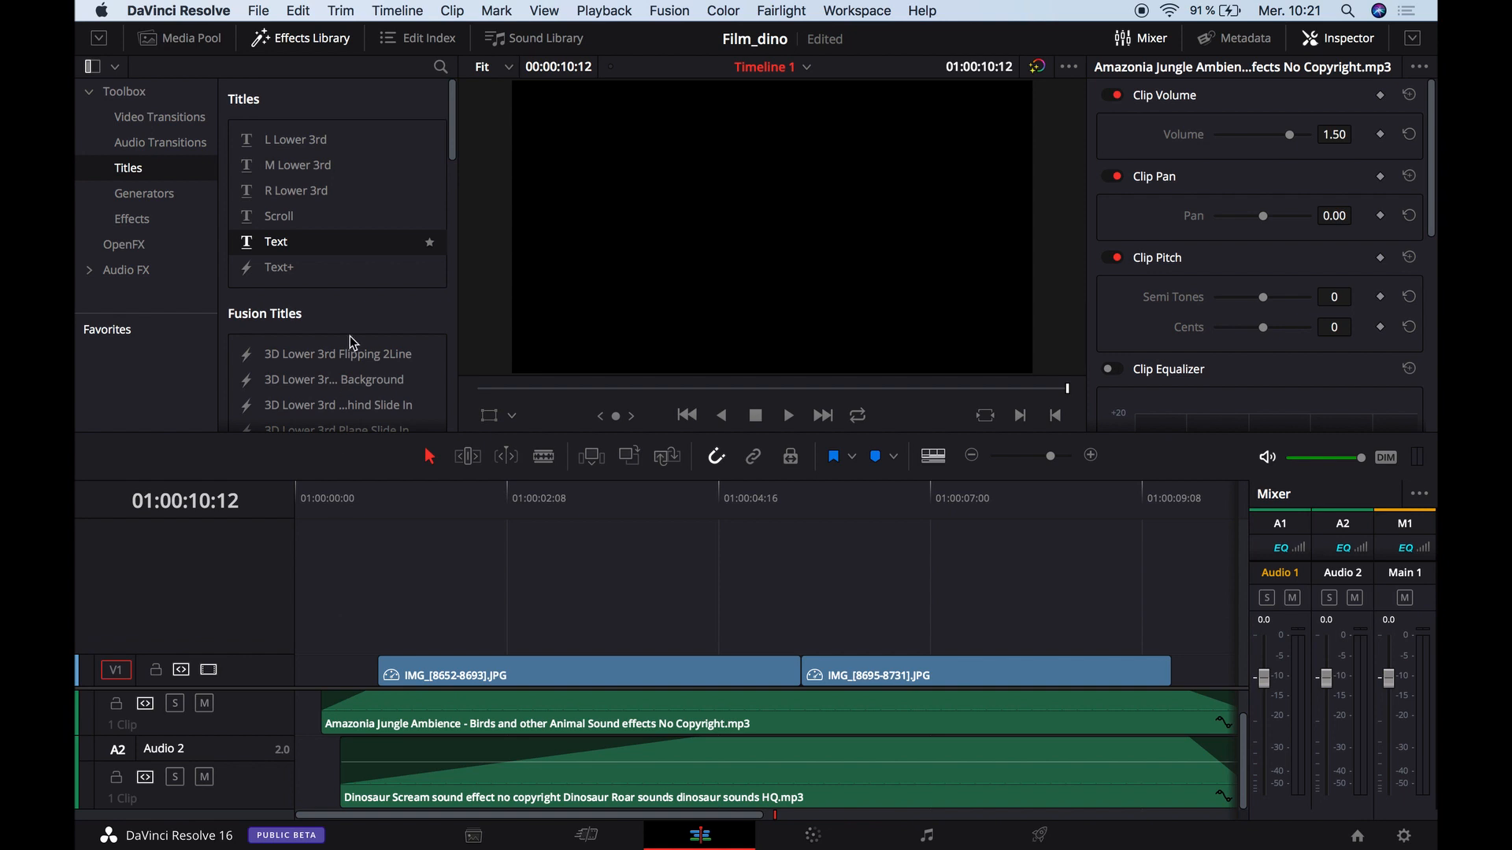
drag(278, 242, 332, 636)
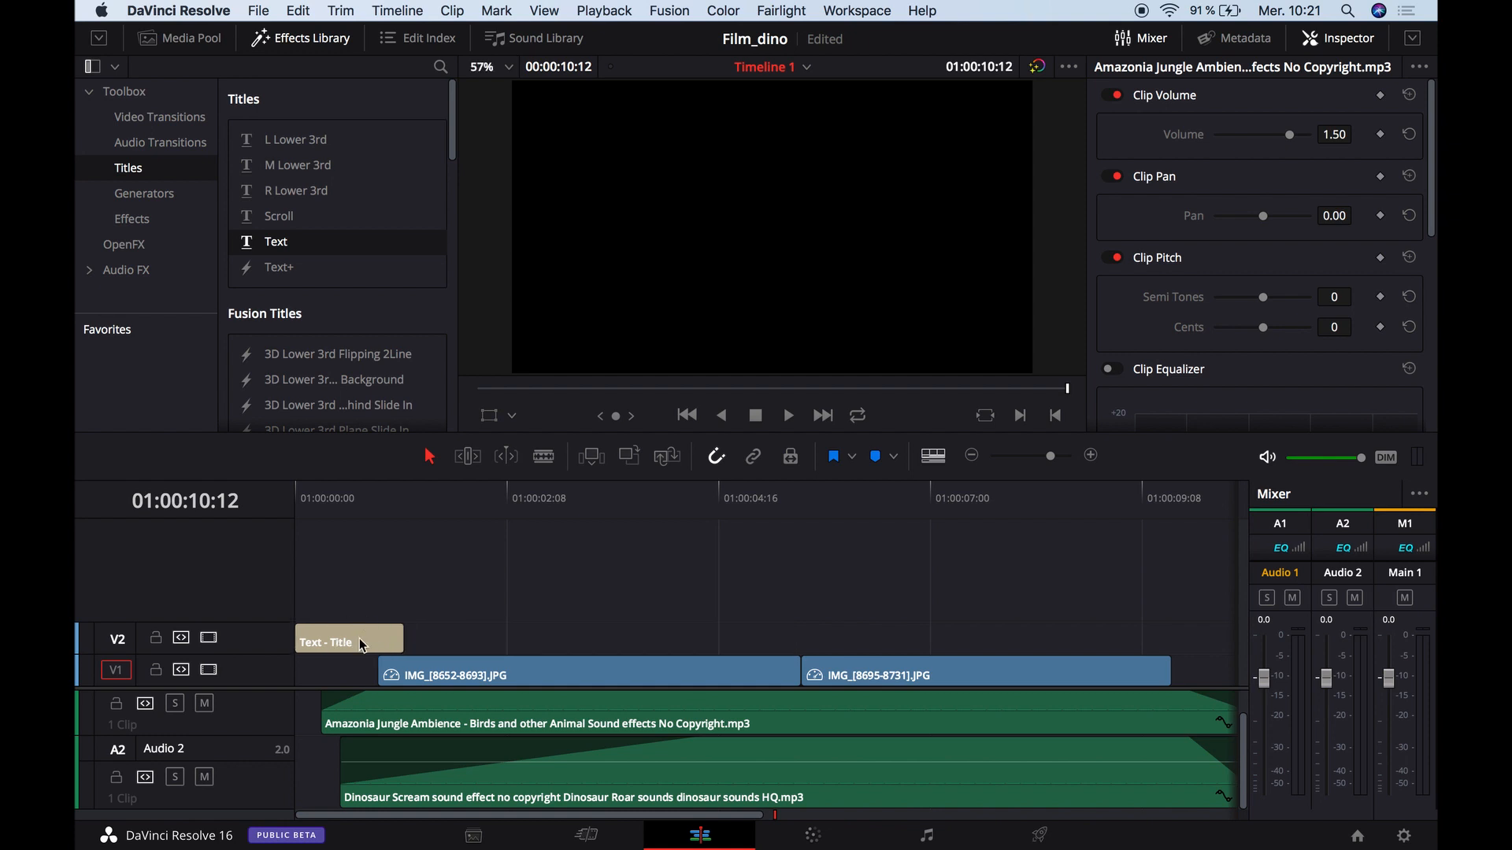
Replace the text of the title at the start of V2 with "Attention Dino!".
click(359, 645)
click(361, 540)
click(363, 642)
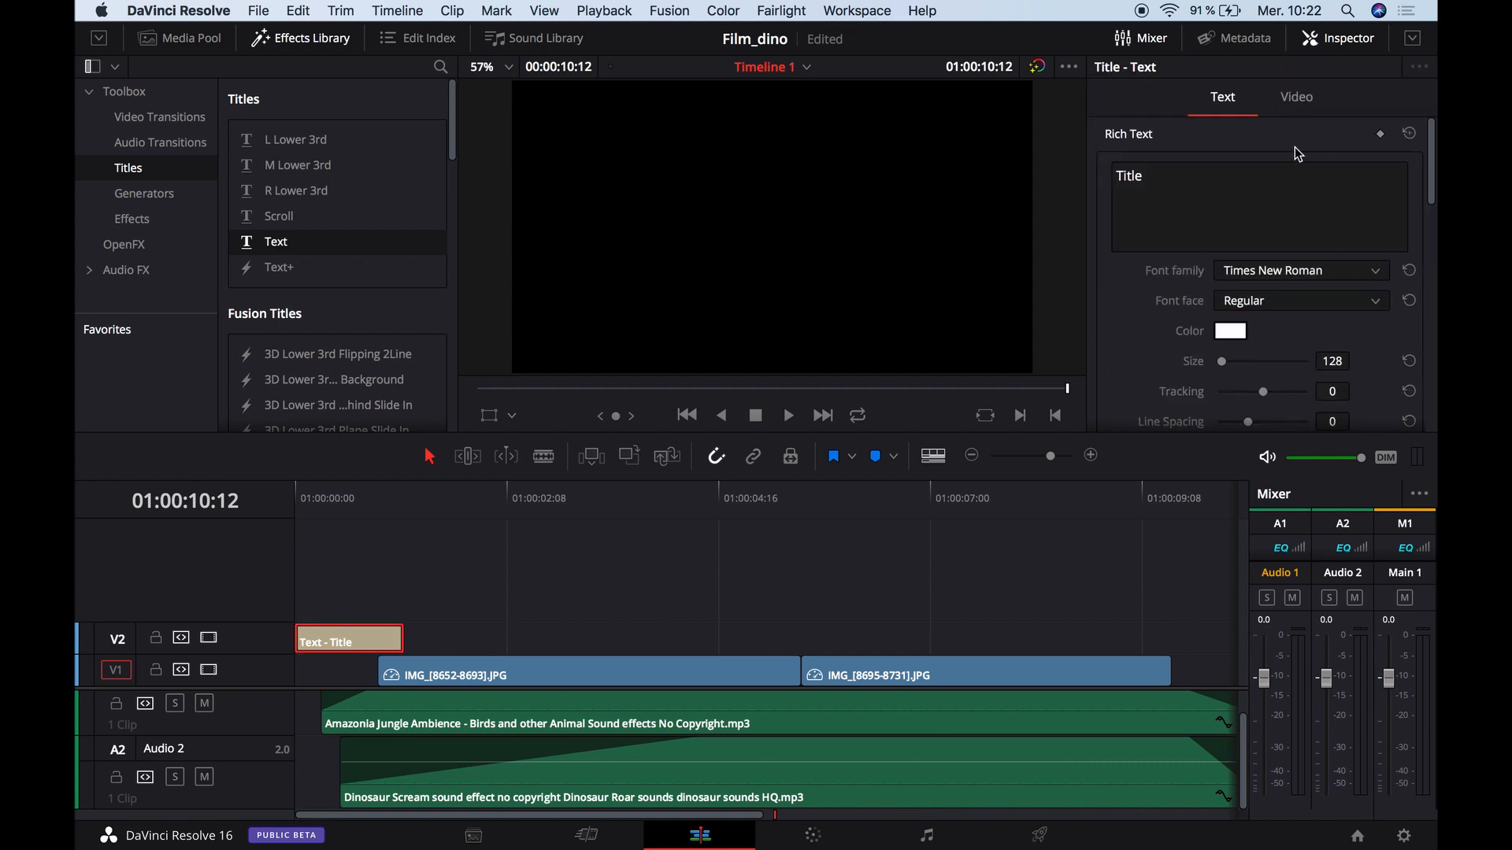
click(341, 510)
drag(1183, 180, 1055, 180)
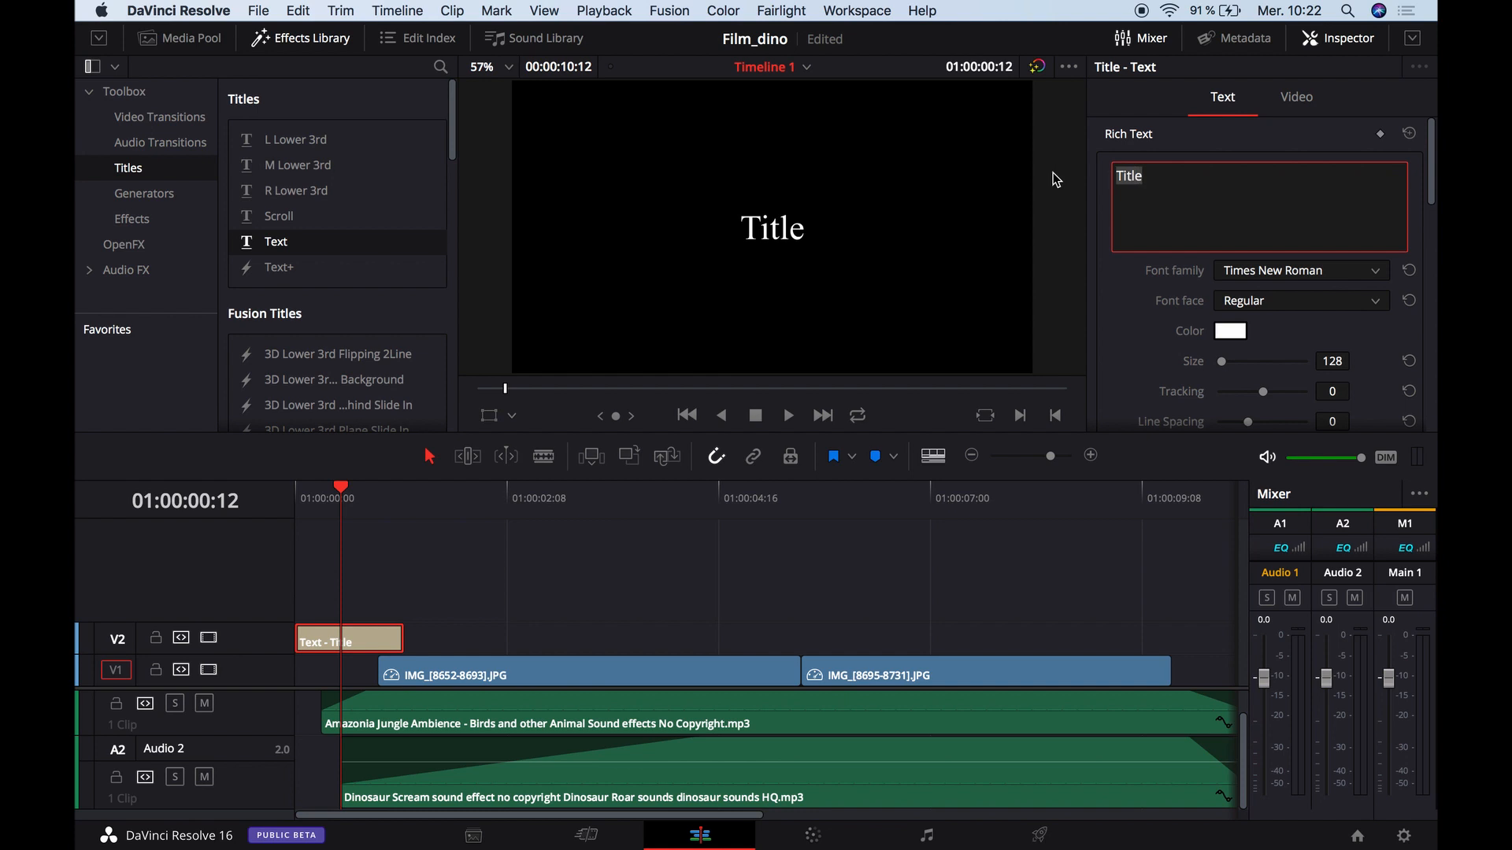
text(D)
key(BackSpace)
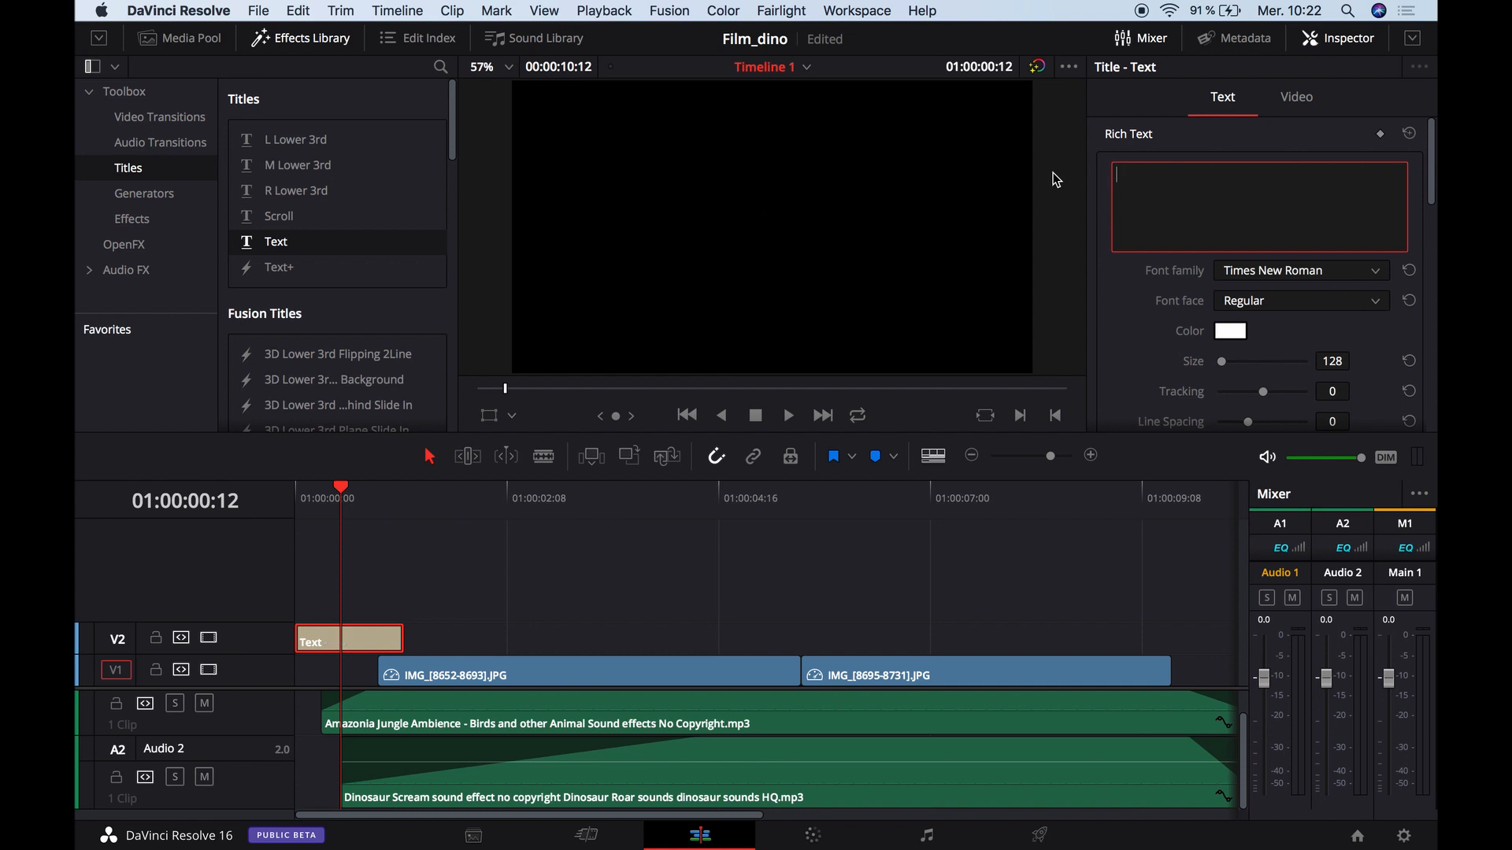
text(Attention Dino!)
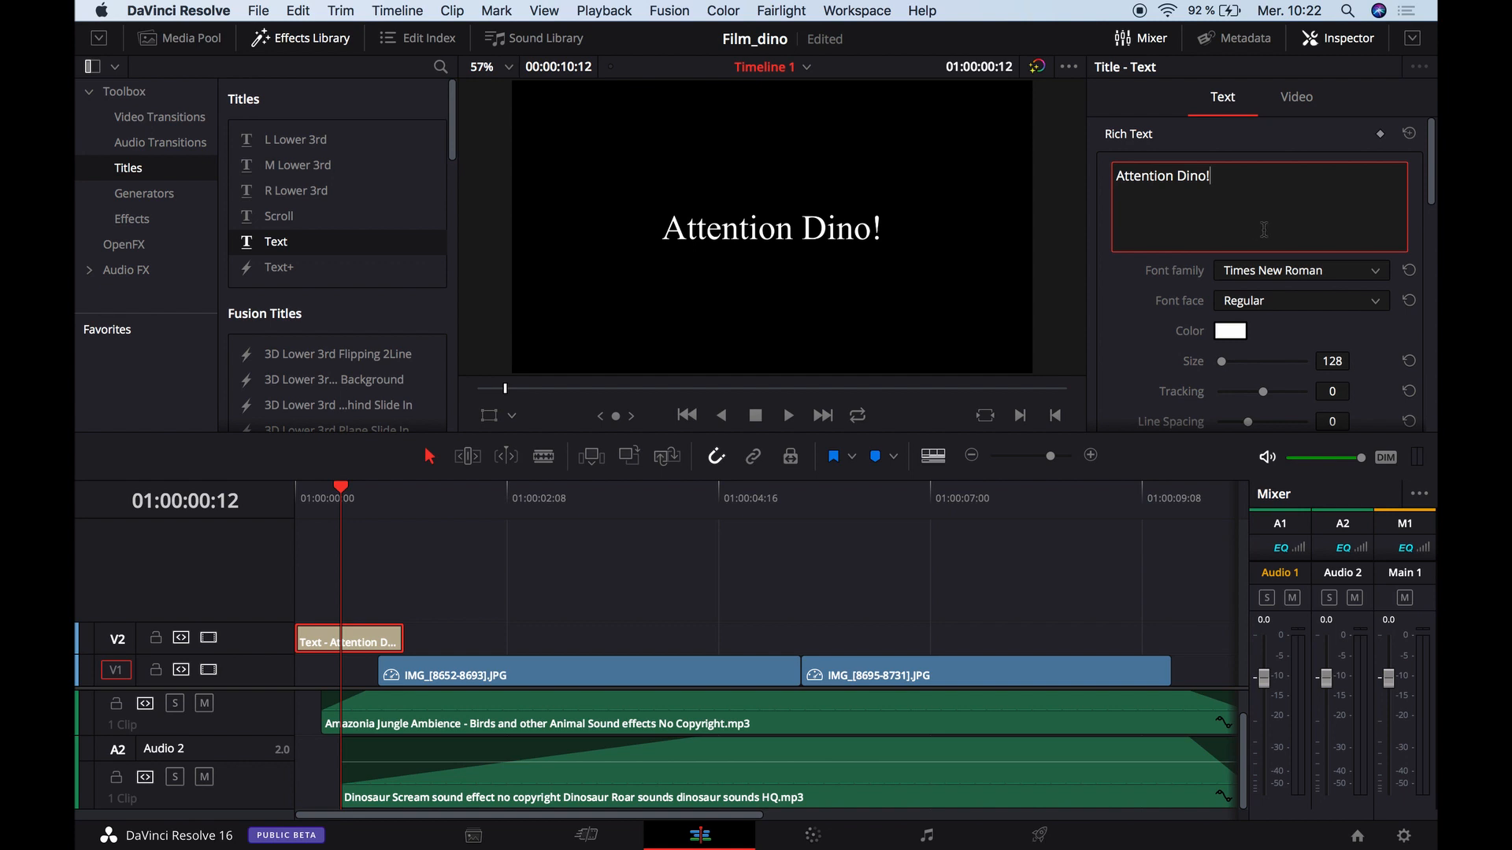
Set the "Attention Dino!" title in red Verdana and enlarge its text size.
click(1275, 271)
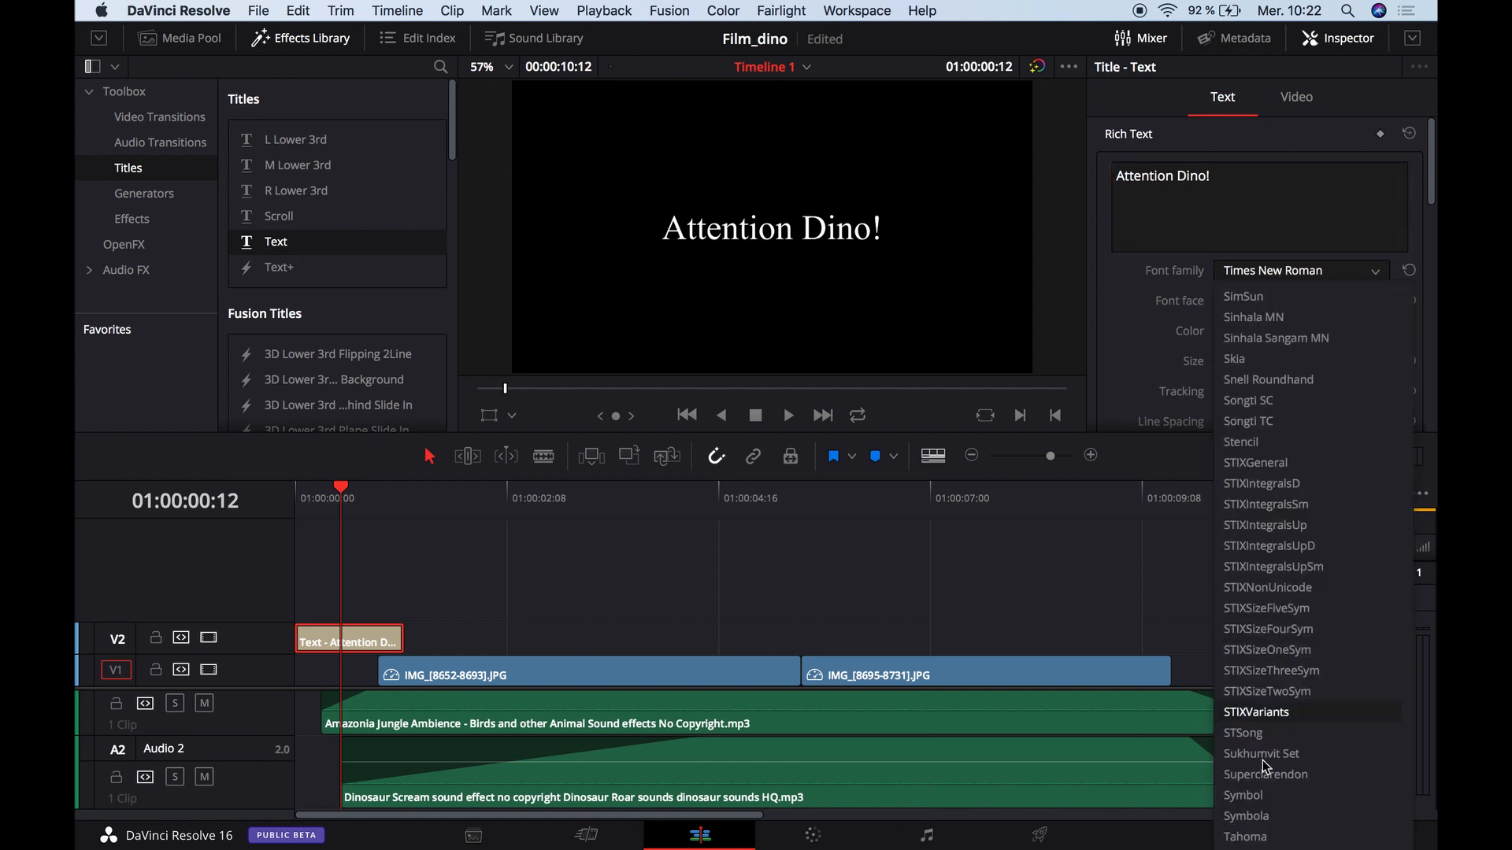
scroll(1255, 810, down, 3)
click(1260, 819)
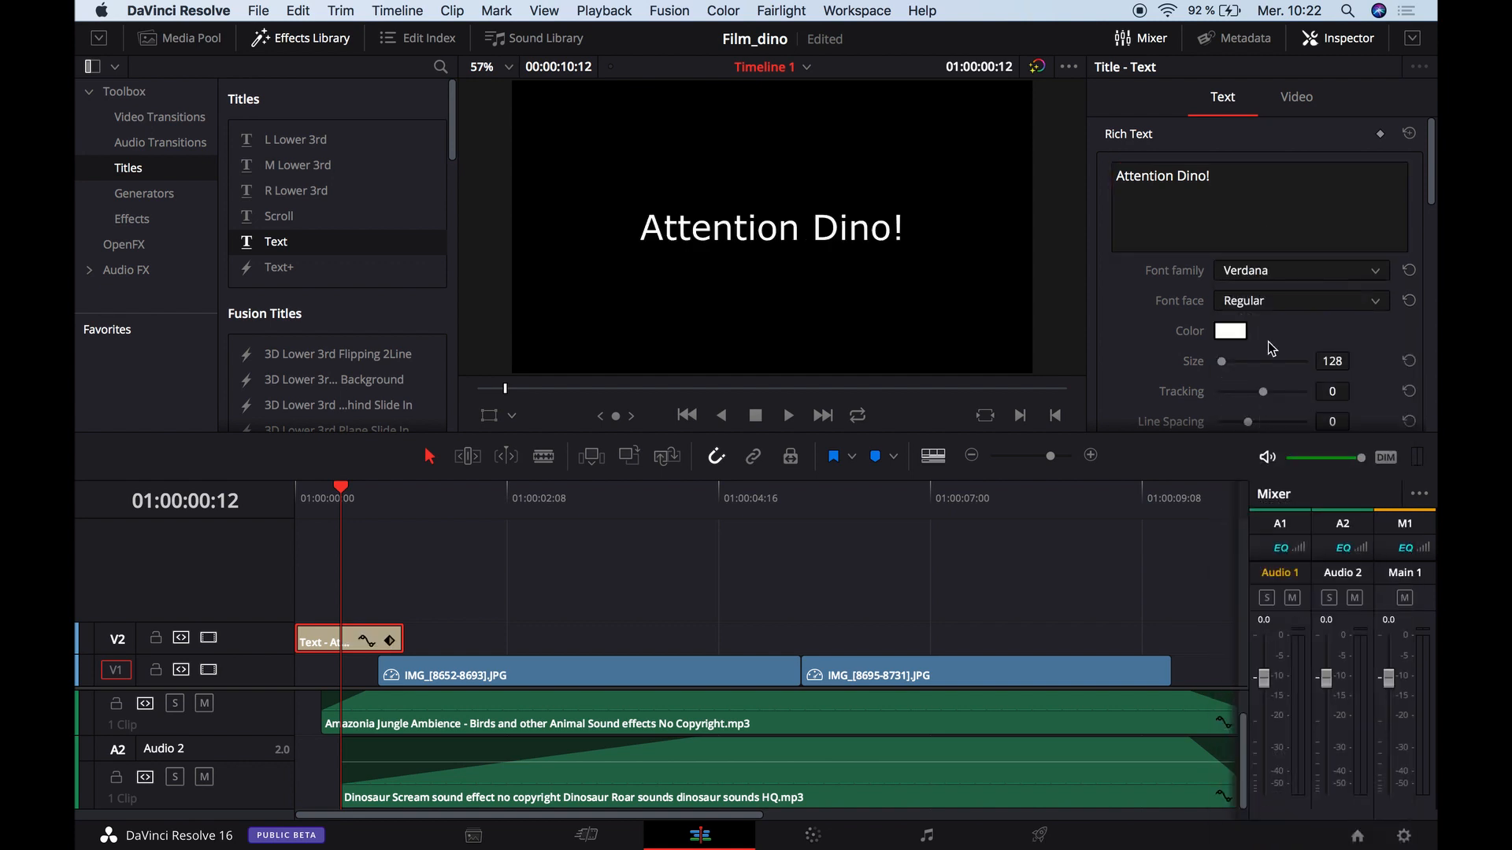
click(1244, 331)
drag(182, 657, 304, 654)
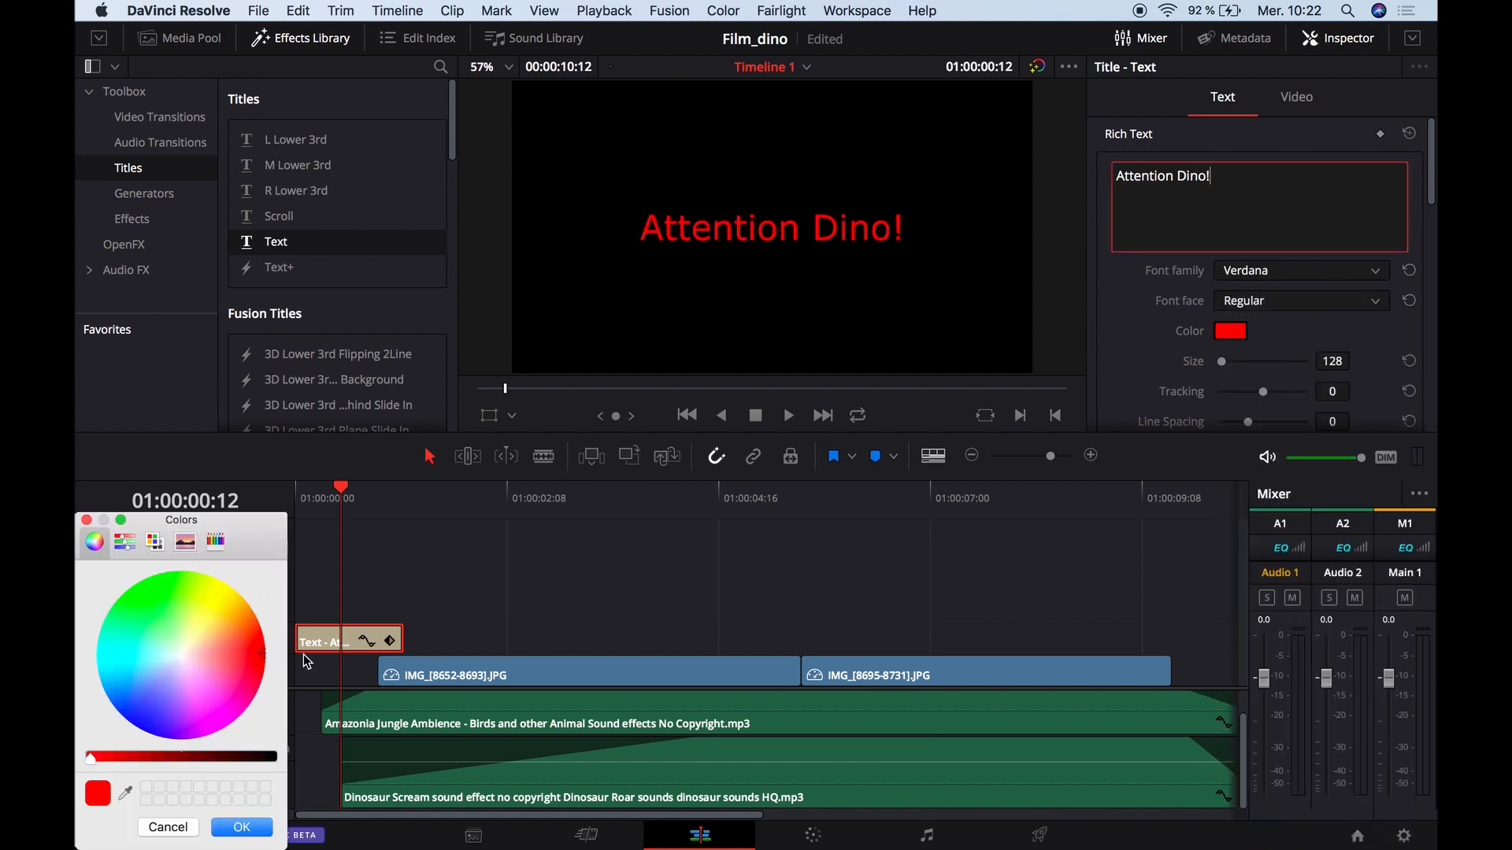
key(Return)
scroll(1189, 375, down, 1)
drag(1224, 333, 1252, 334)
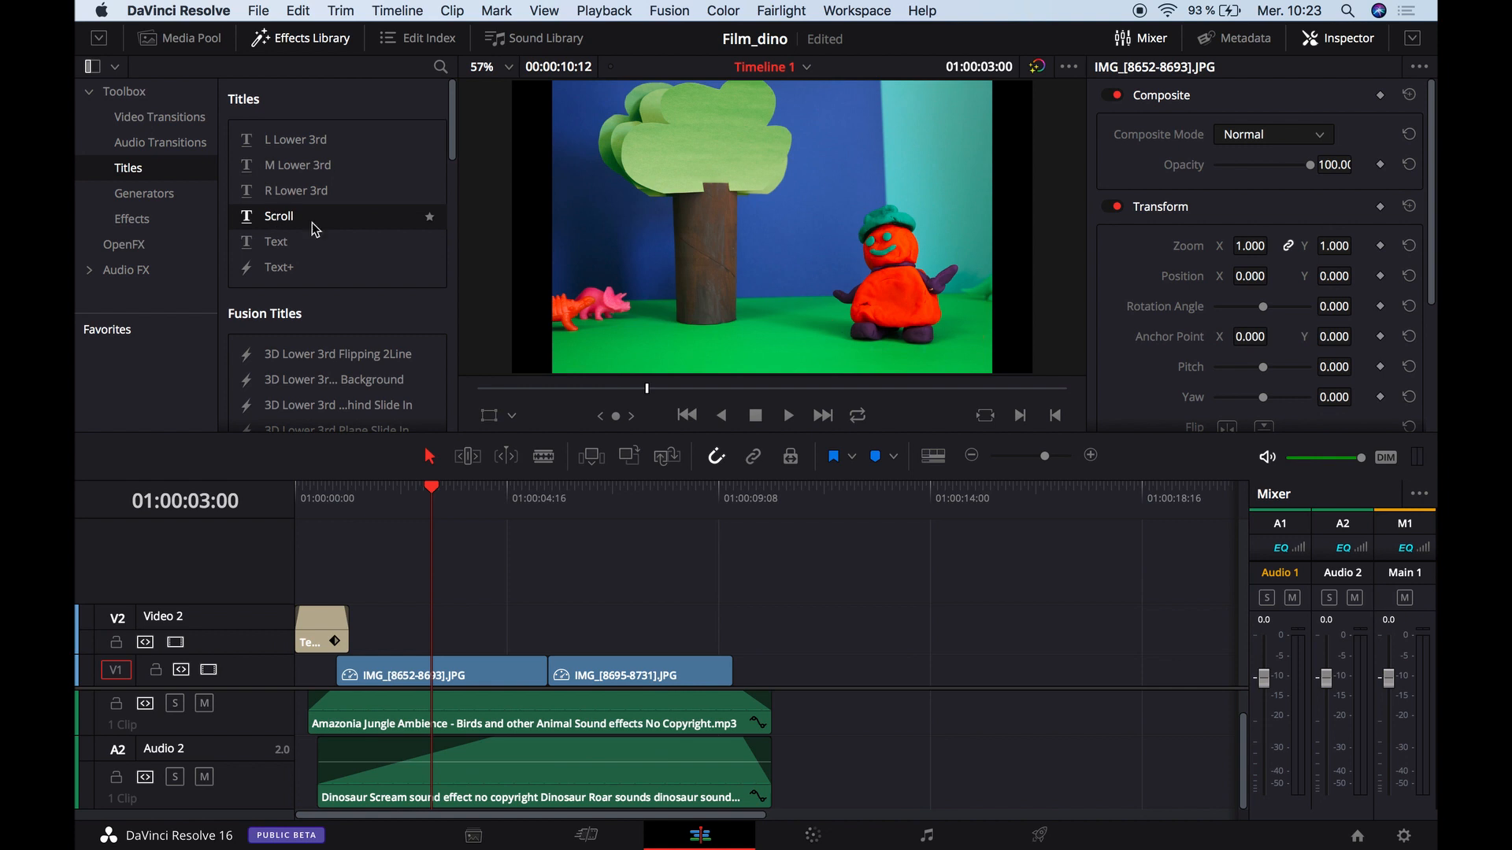
Place a Scroll title on V2 after the last image clip, reading "Un film de" with the filmmaker's first name on a second line.
drag(311, 221, 728, 627)
click(772, 526)
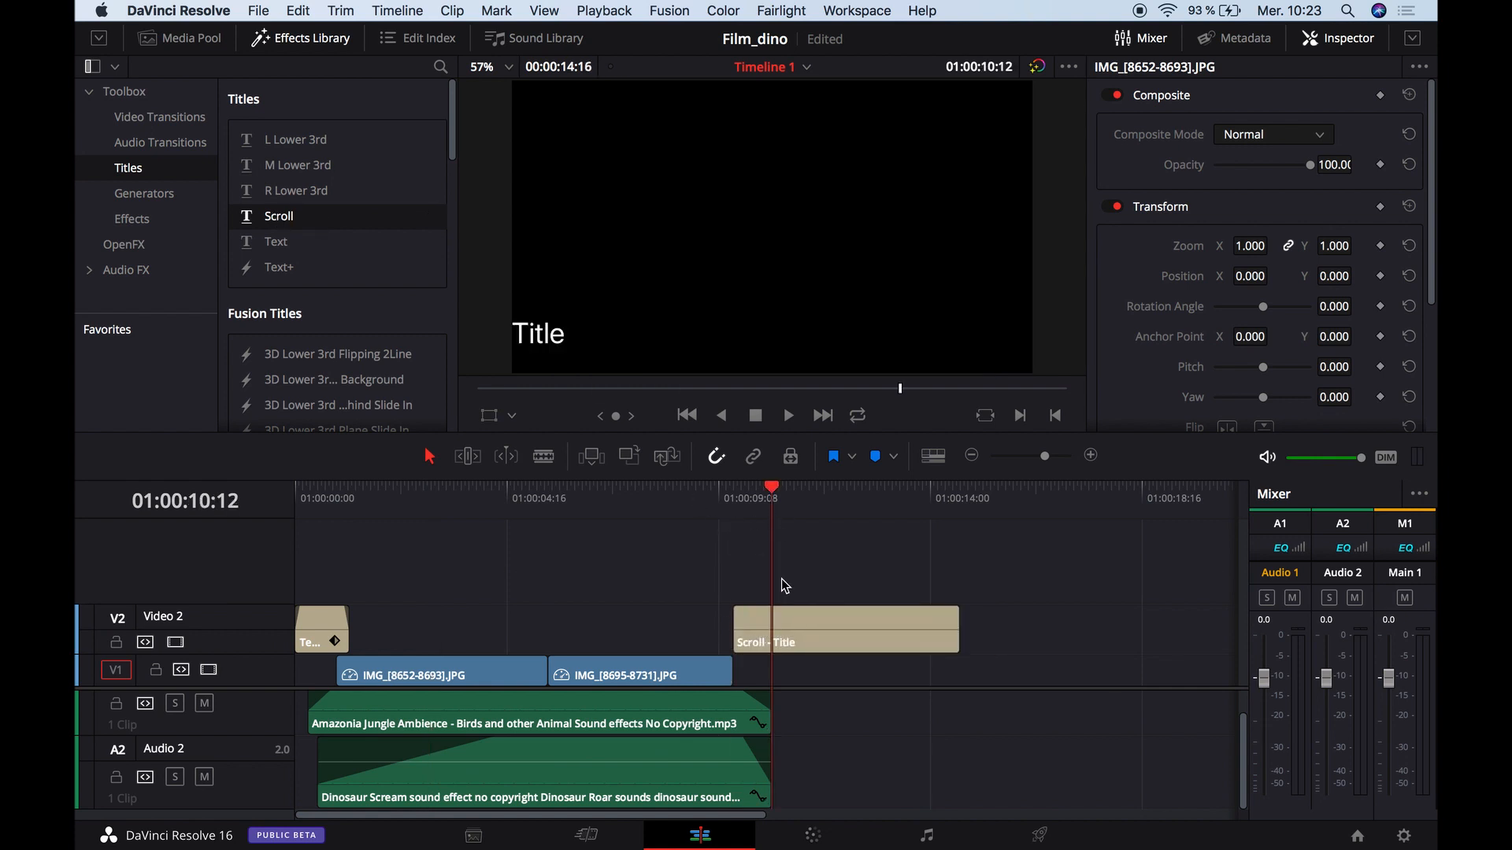
click(798, 625)
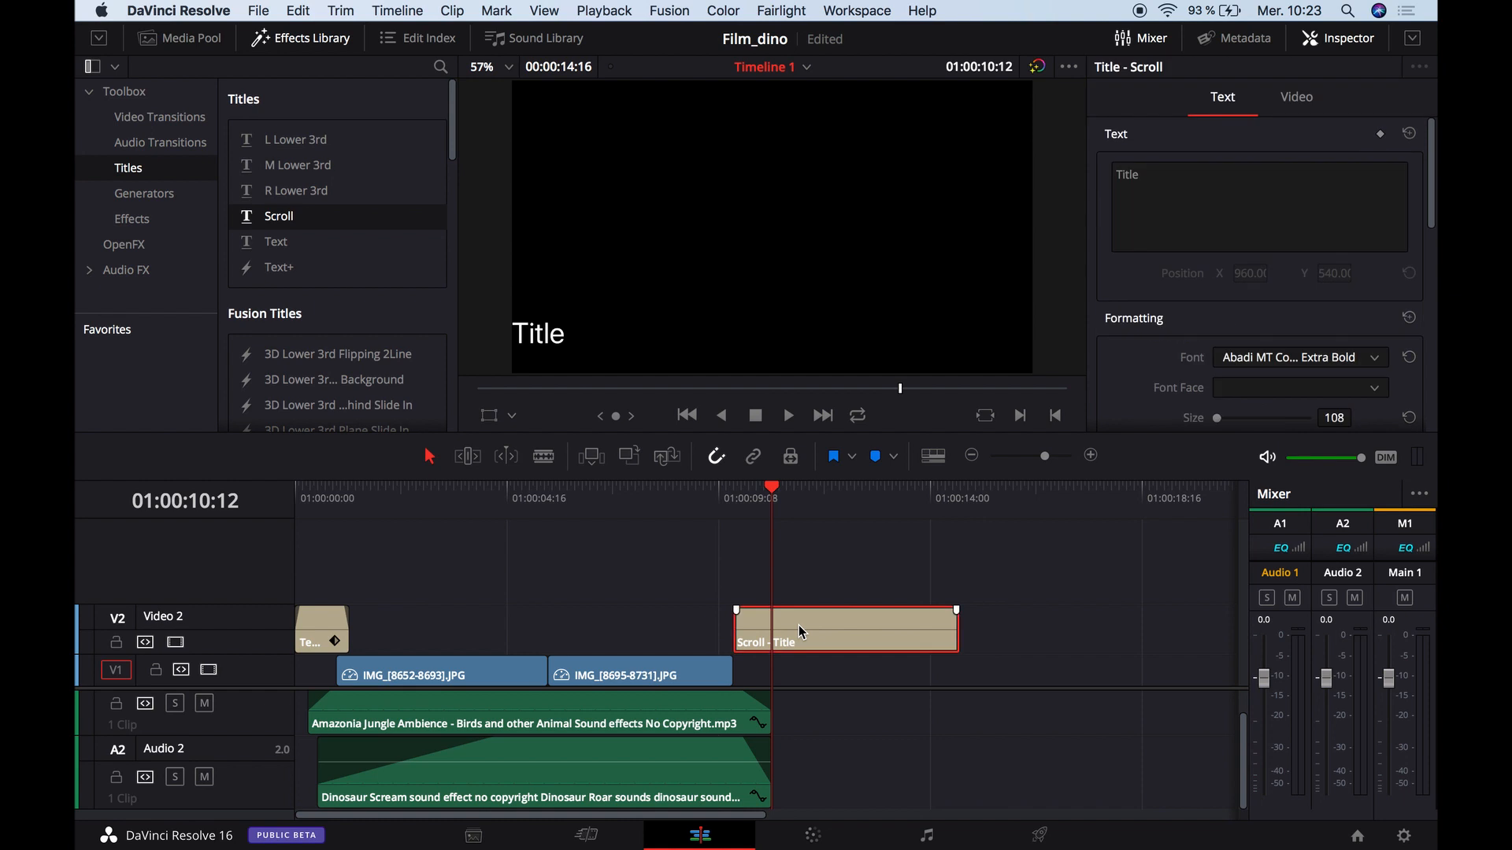
double_click(1158, 177)
text(Un film de)
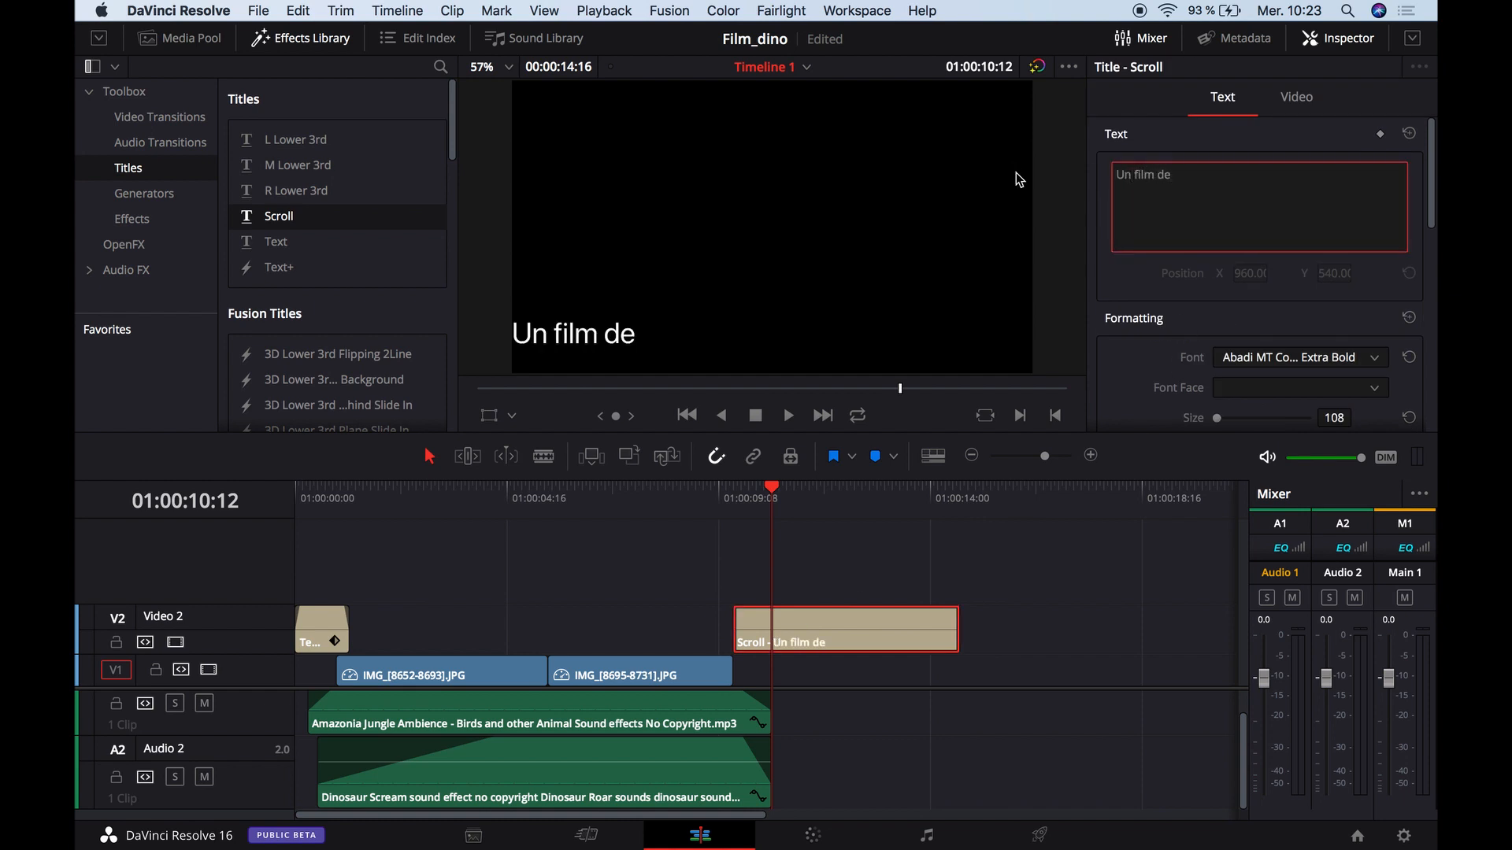
key(Return)
text(Catherine)
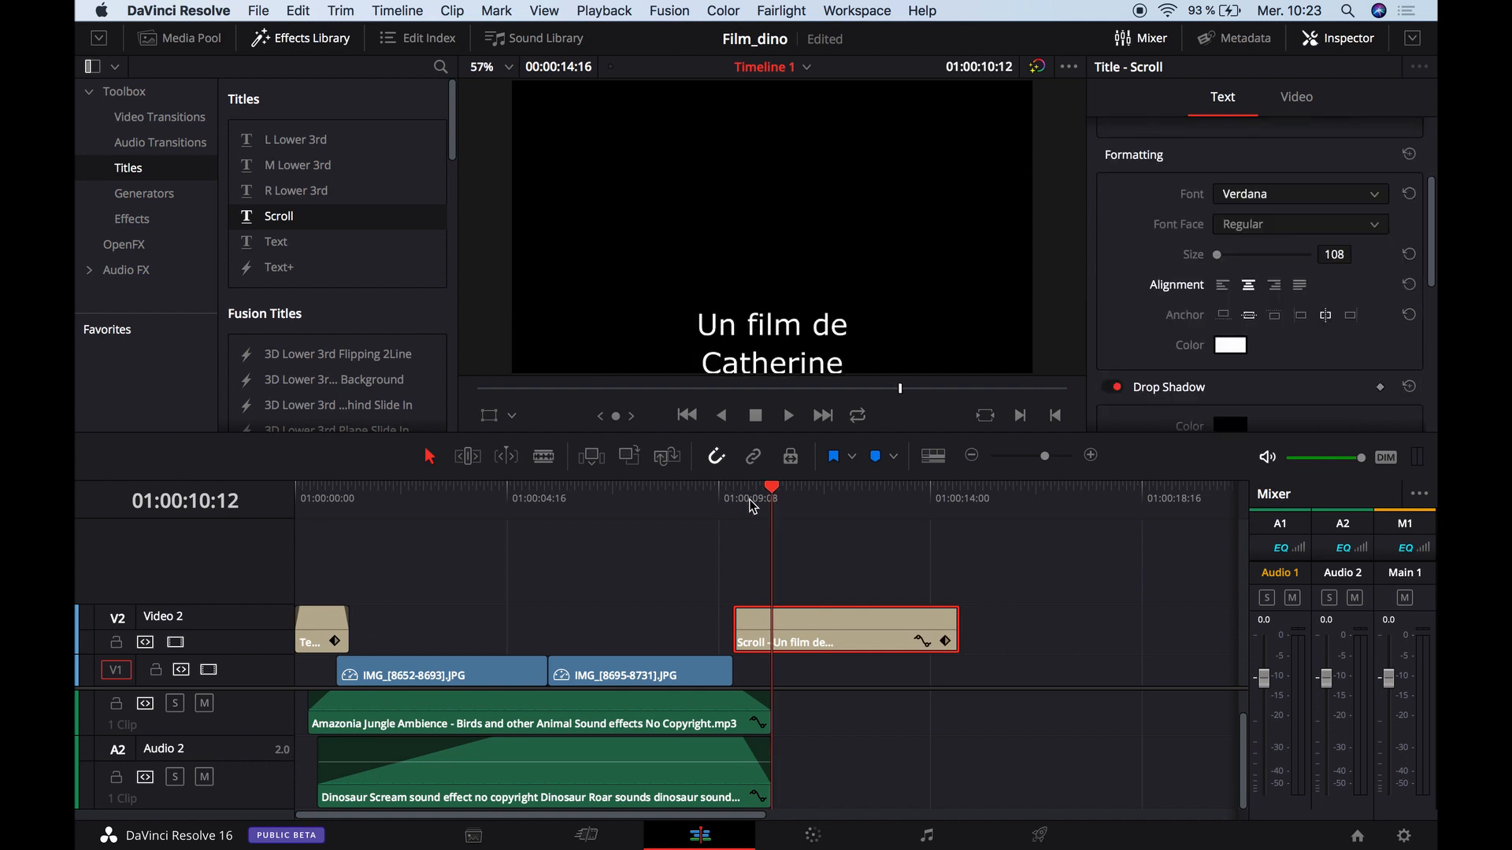
Play the end of the film from just before the scrolling credit.
click(728, 499)
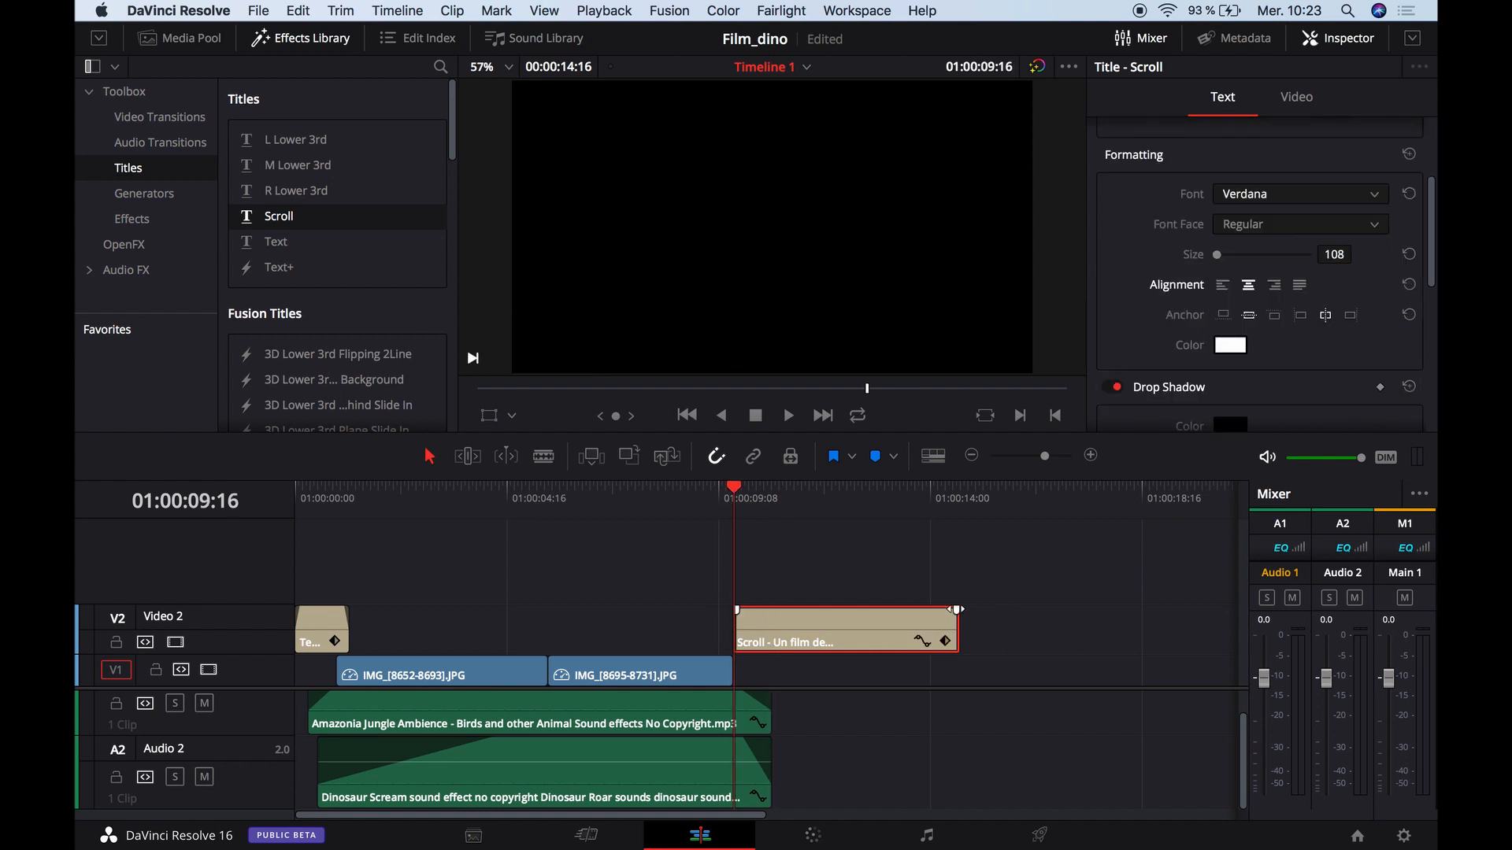
click(704, 501)
key(space)
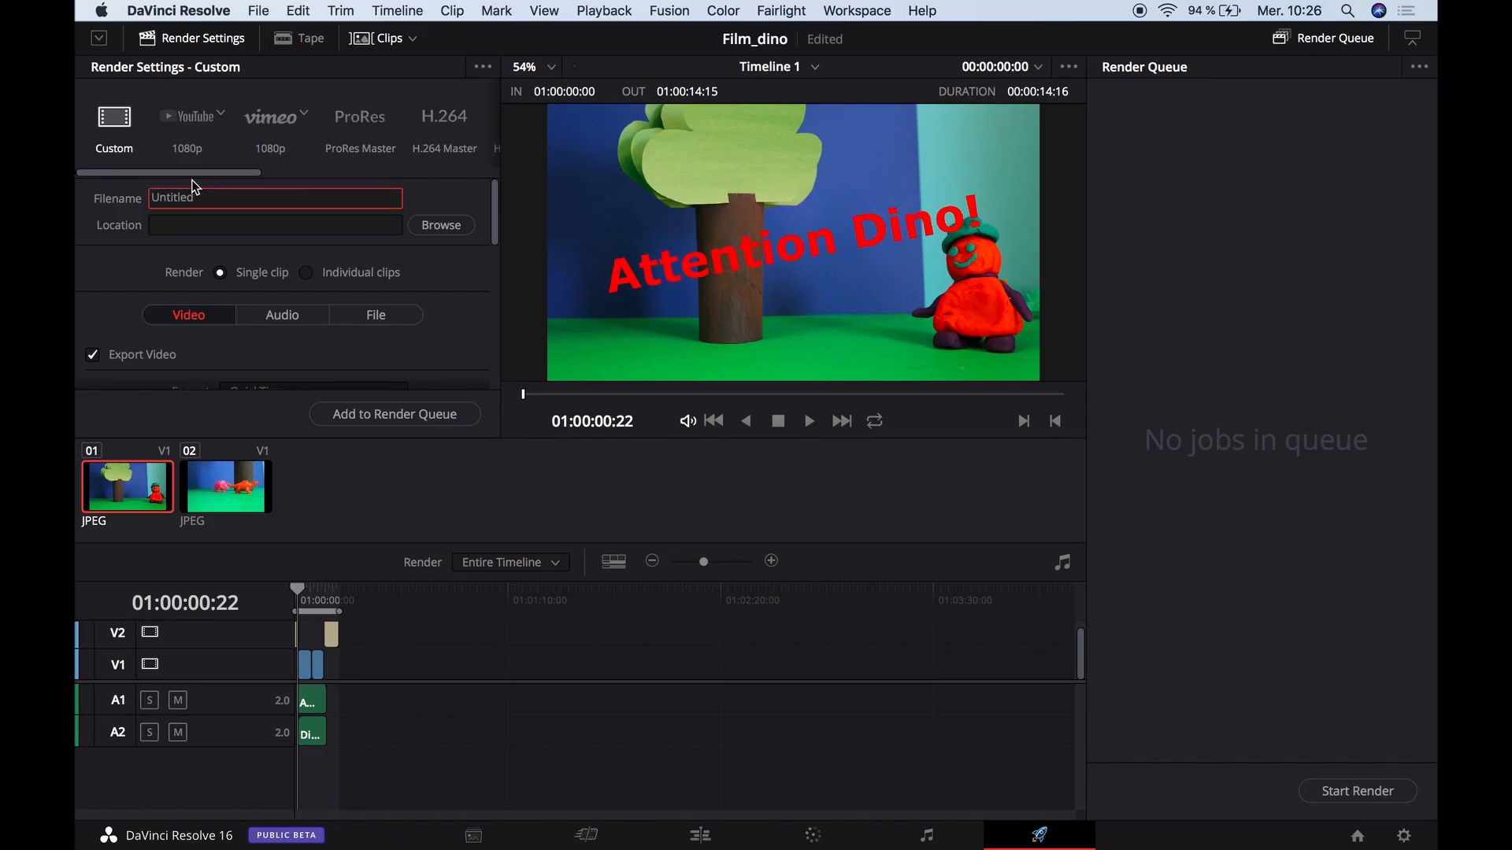
Select the Custom render preset and name the output file Attention_dino.
click(113, 126)
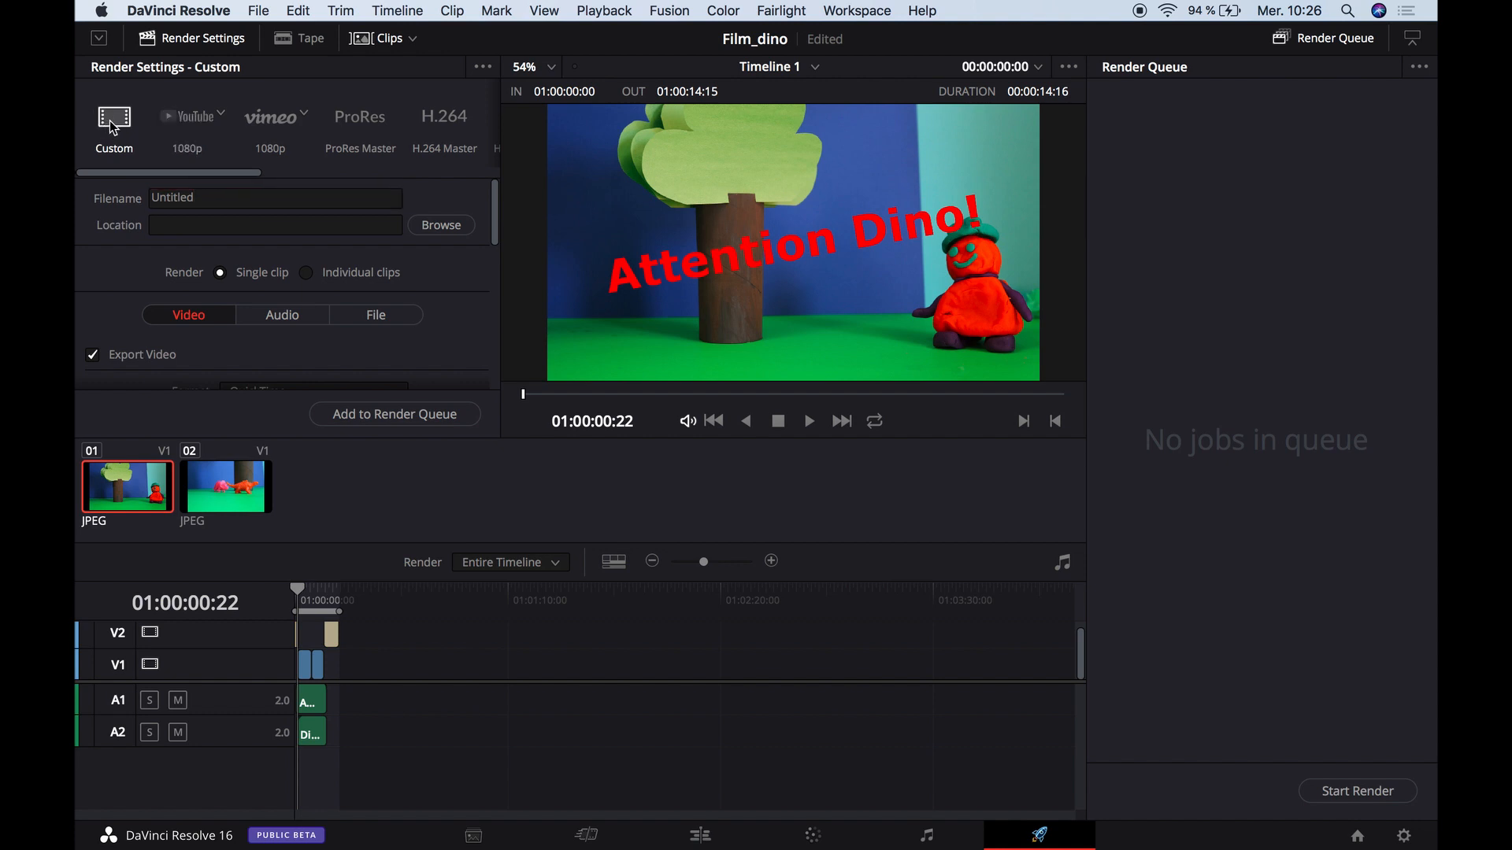
click(212, 197)
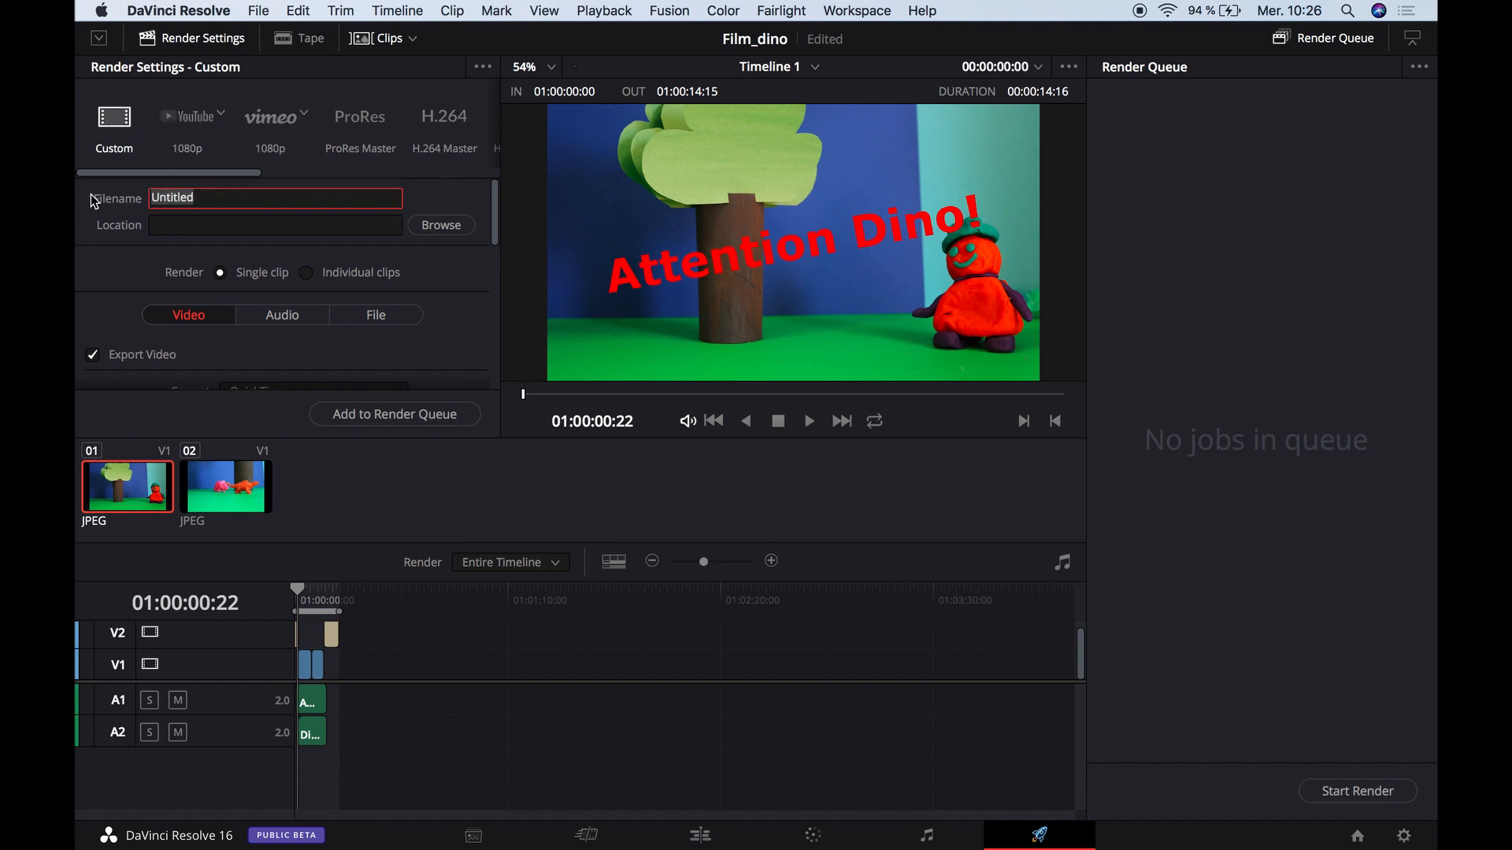
text(Attention_dino)
Set the render location to the StopMotion - Film folder.
click(156, 232)
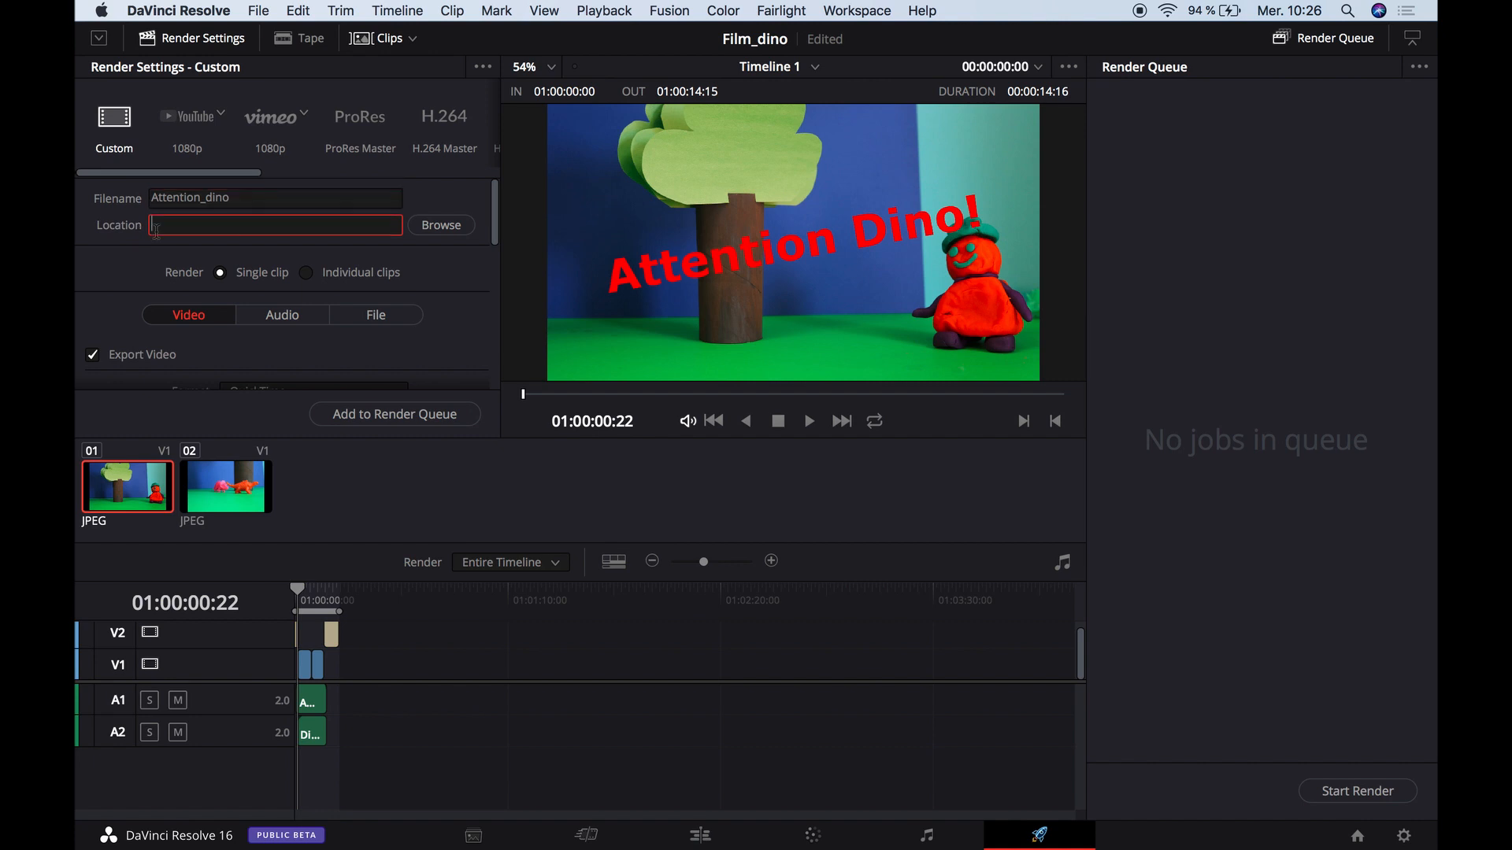
click(438, 228)
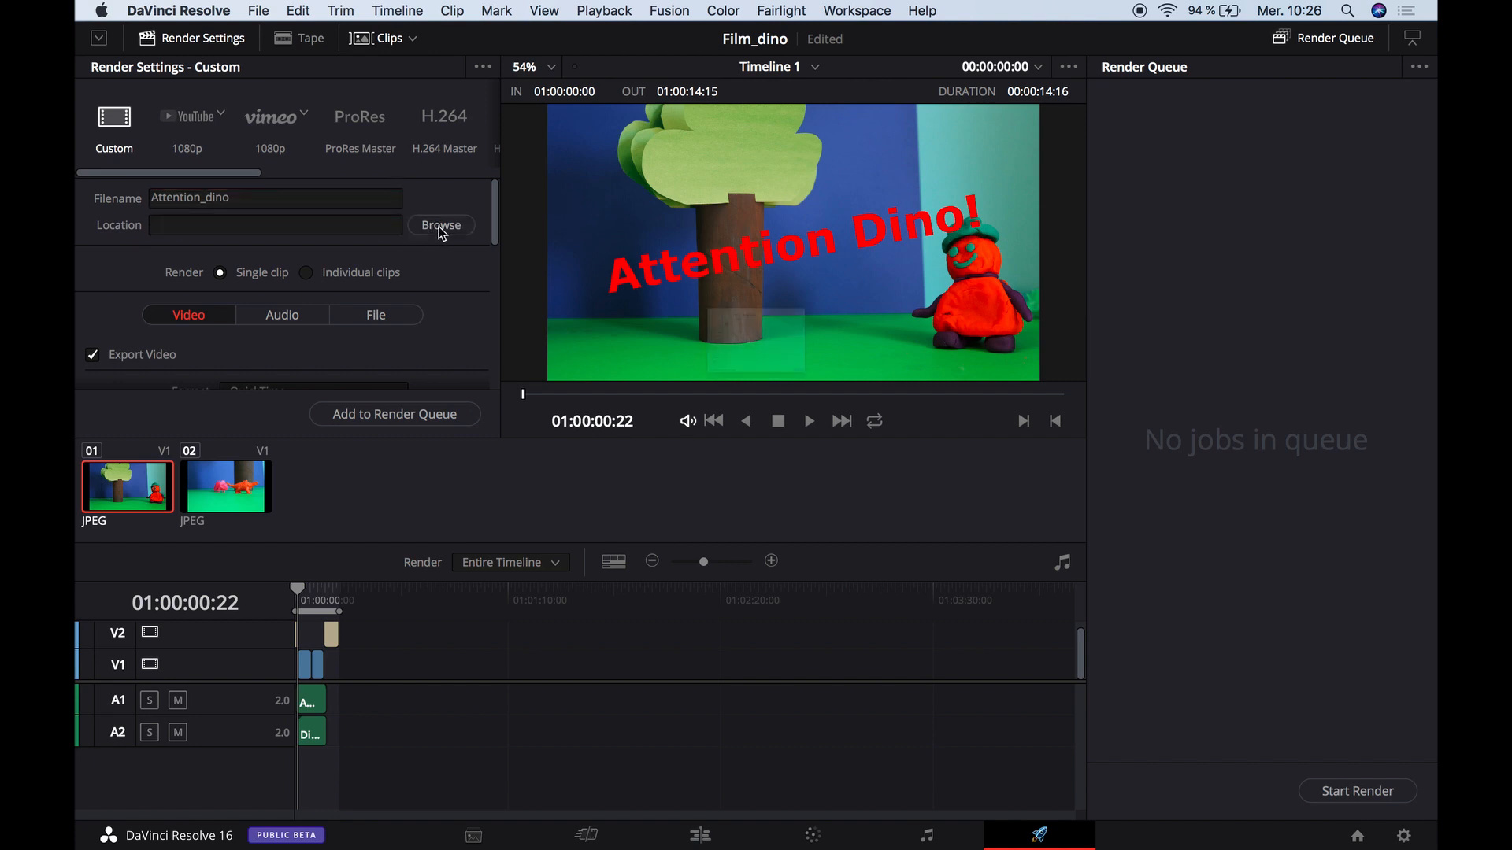
click(723, 232)
click(730, 246)
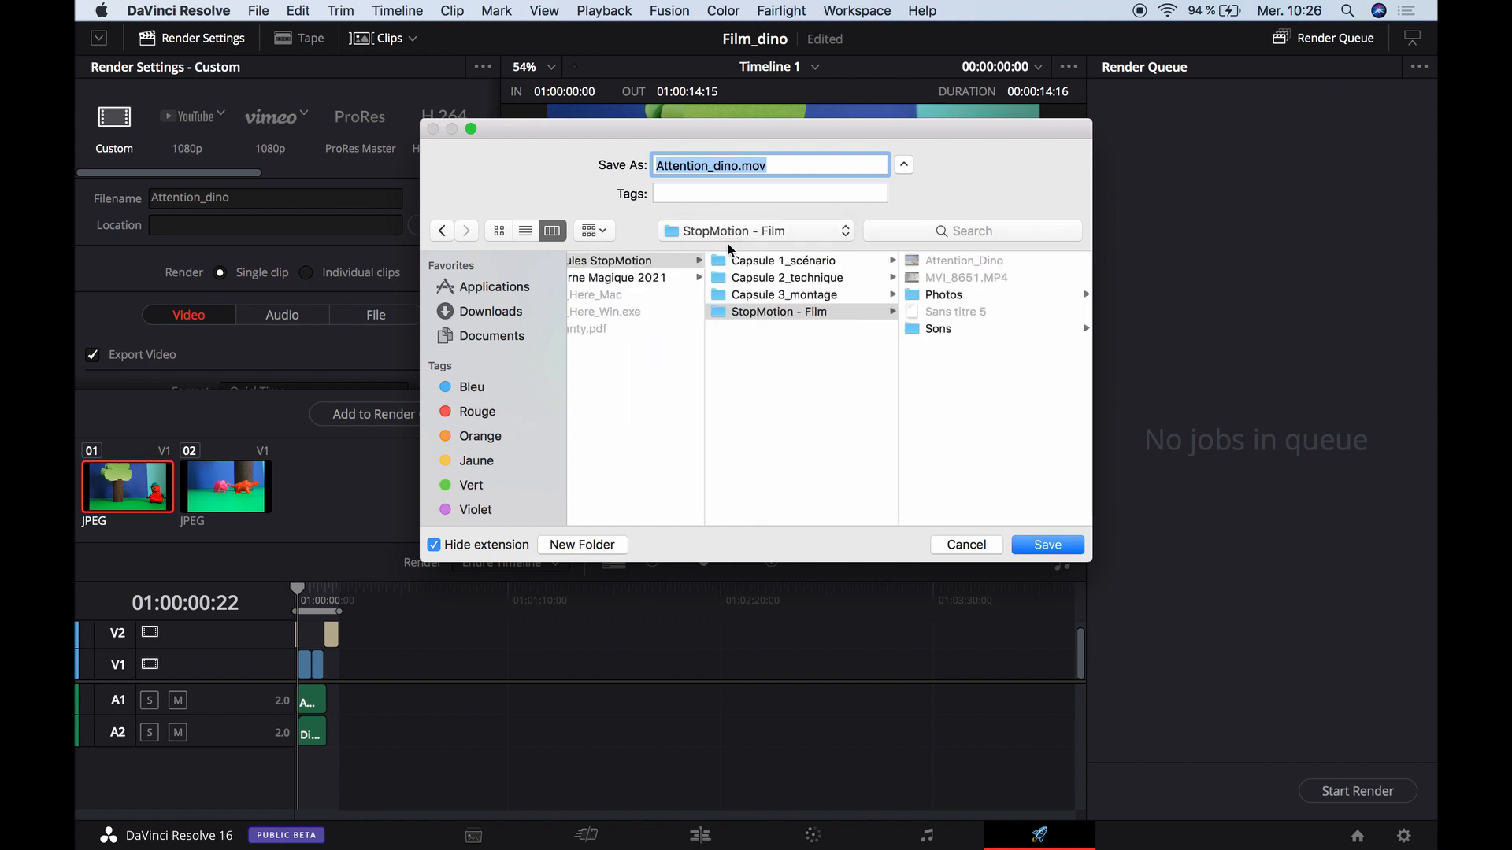
click(776, 313)
click(1054, 545)
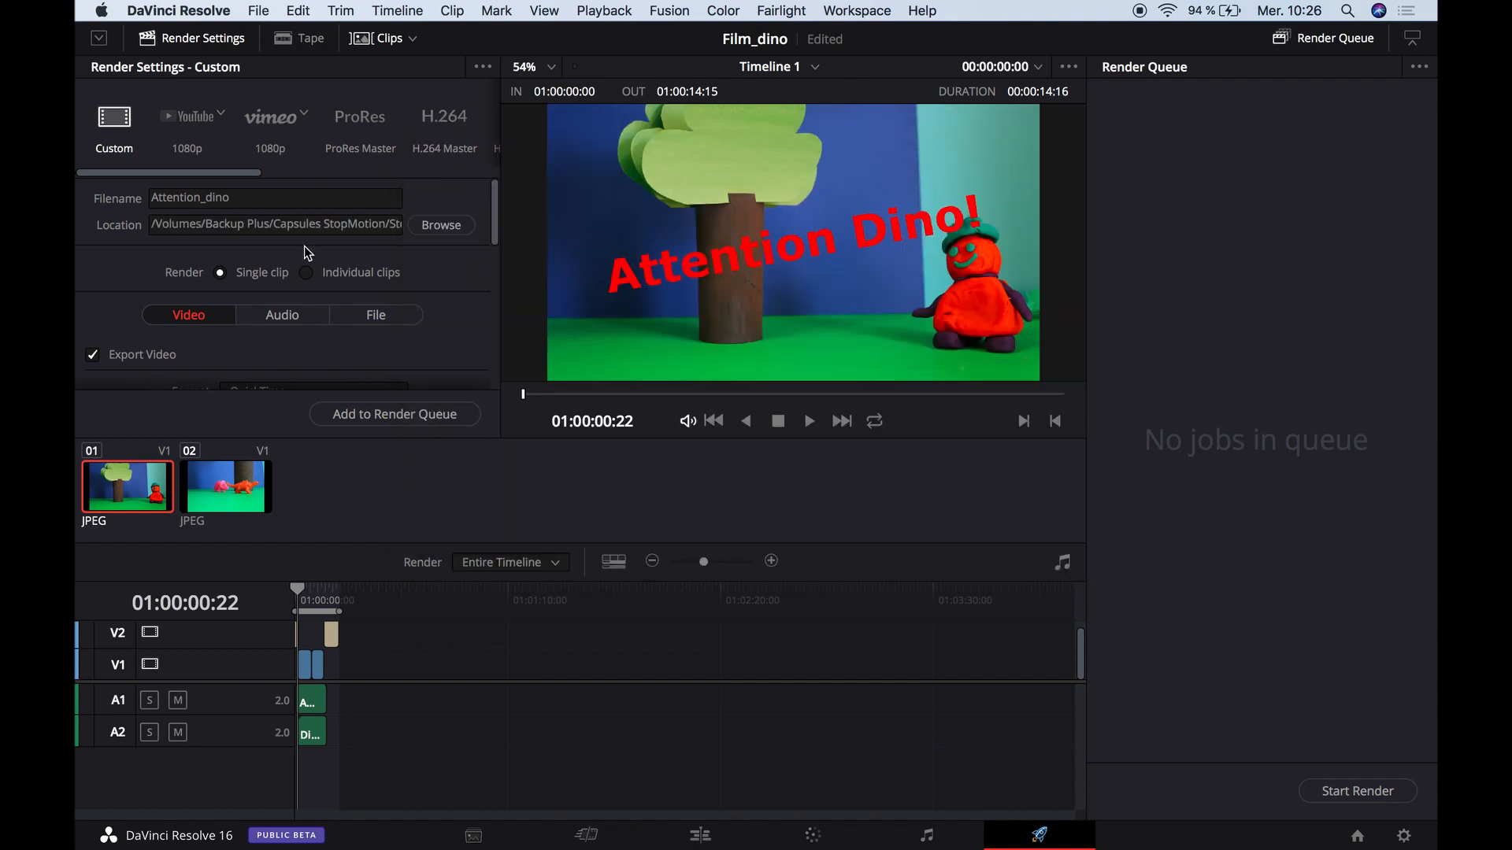
Keep both video and audio export enabled and set the video to QuickTime format with the H.264 codec.
scroll(304, 245, down, 3)
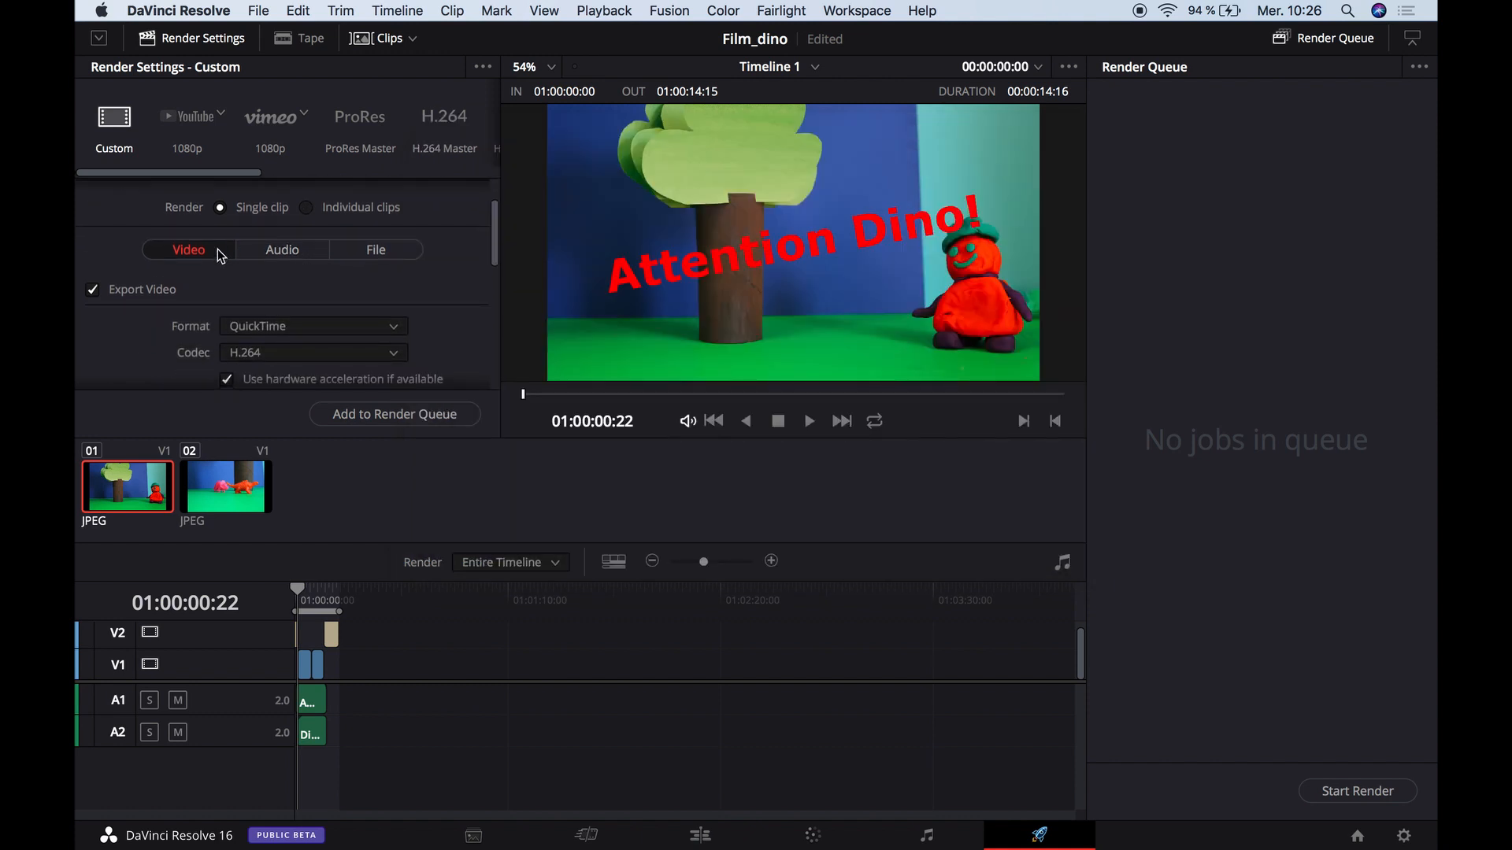
click(283, 250)
click(180, 252)
click(263, 248)
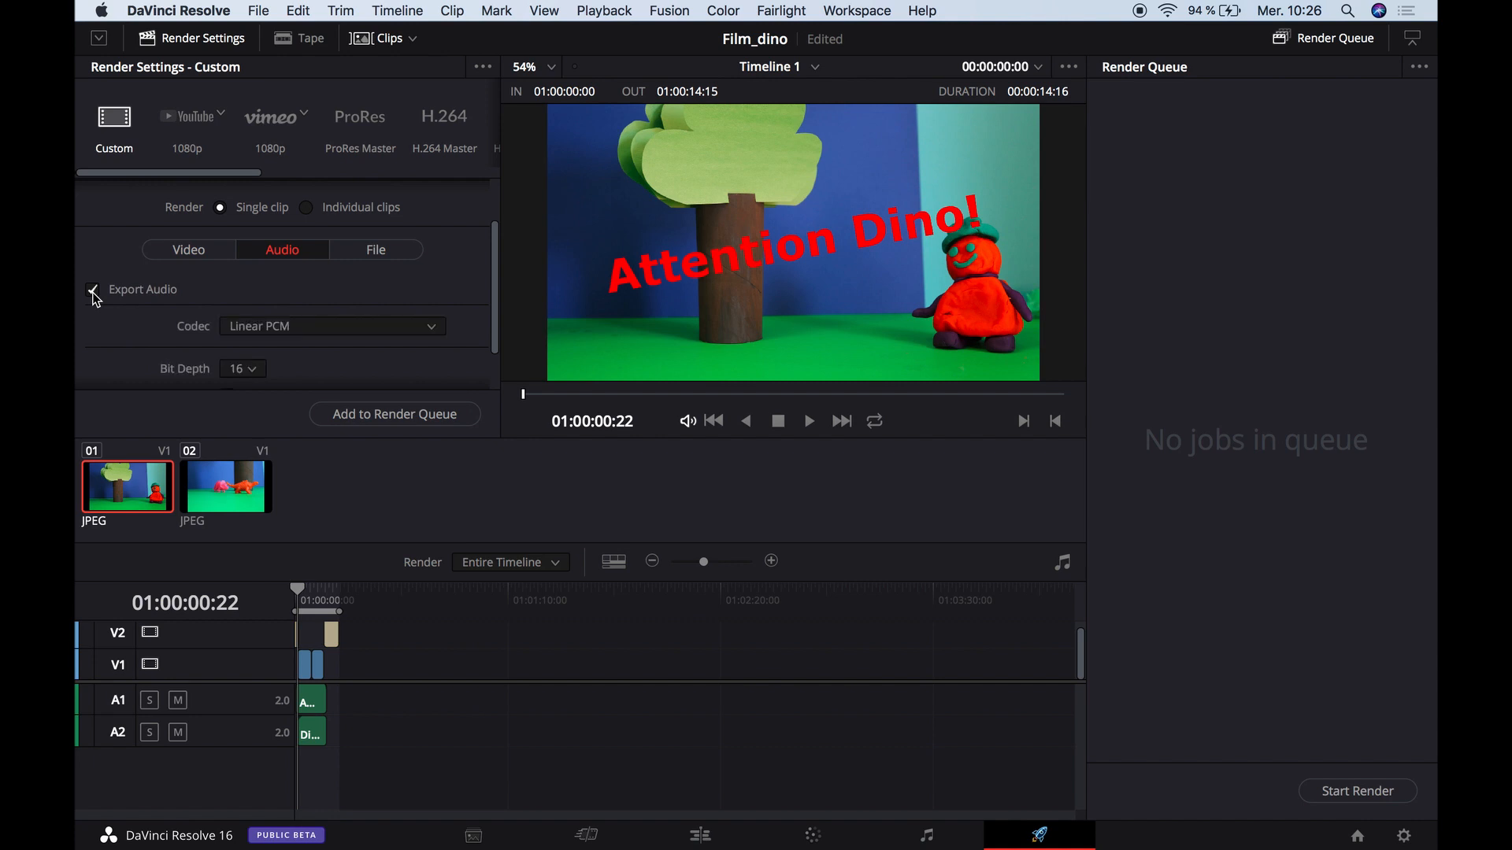
click(218, 254)
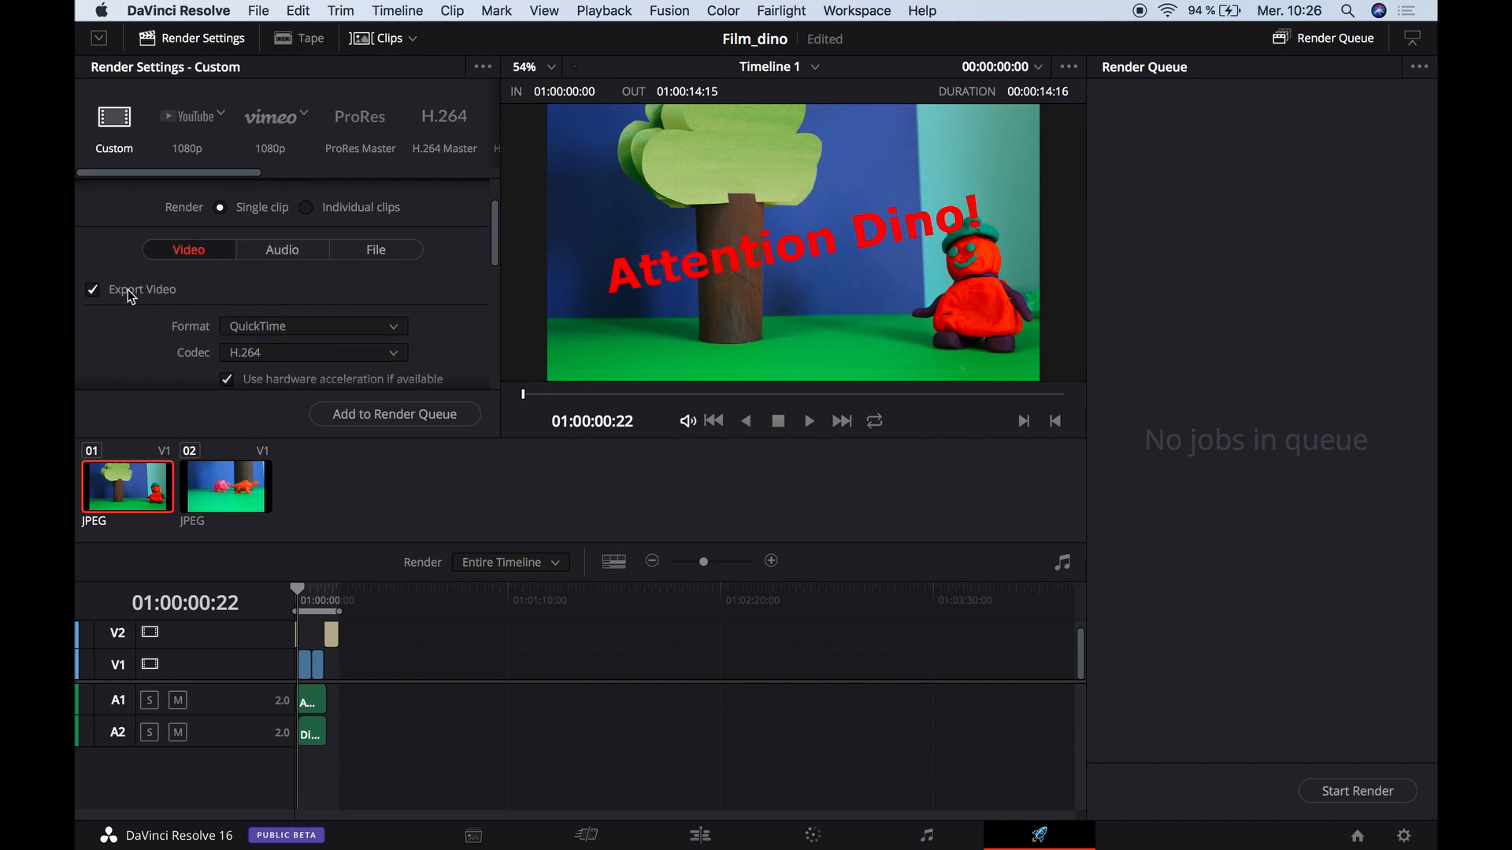
scroll(165, 299, down, 2)
click(237, 262)
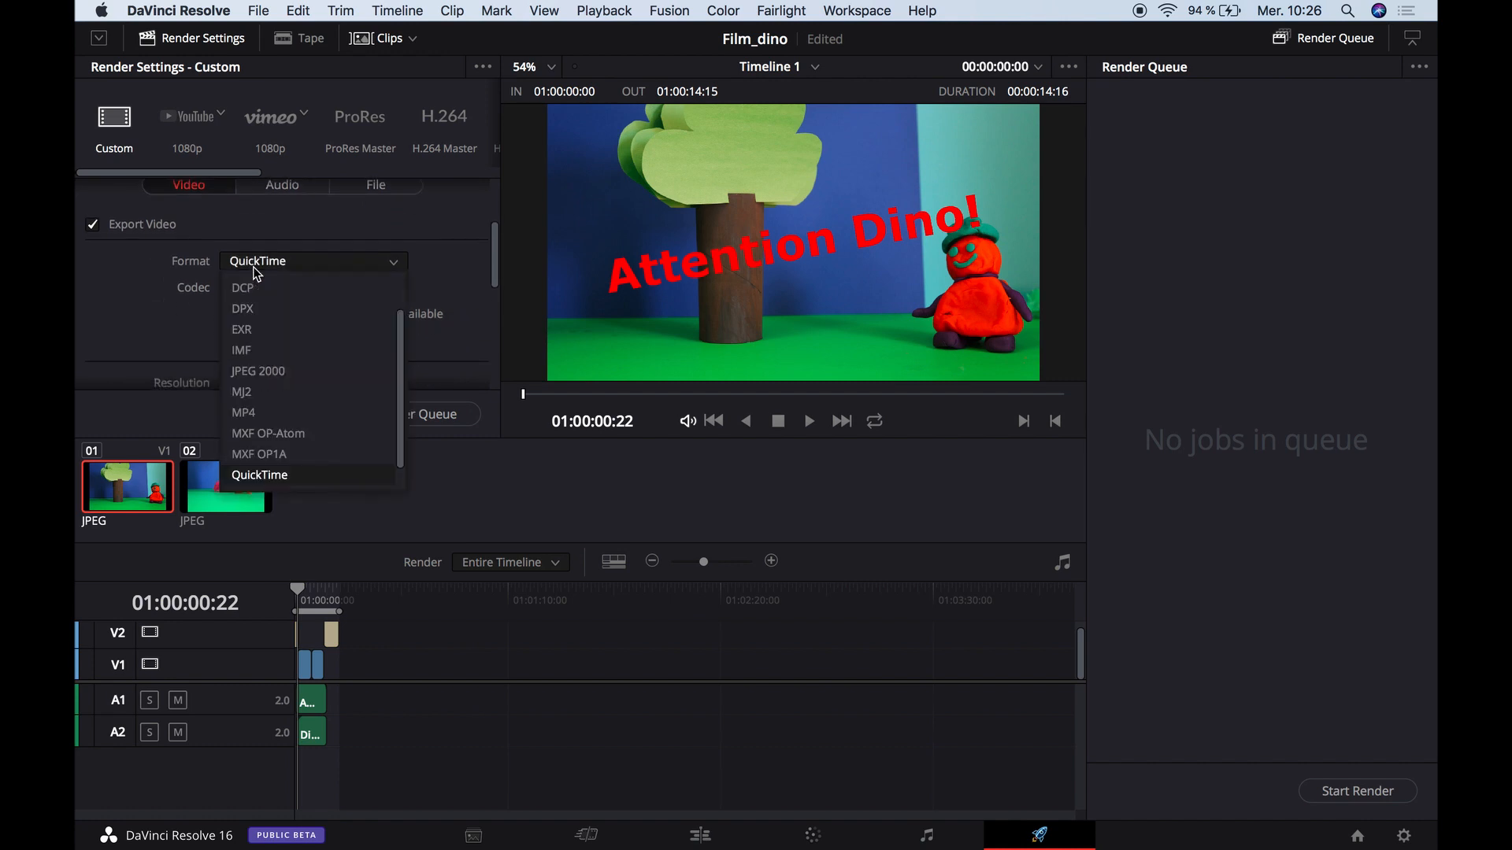
click(293, 474)
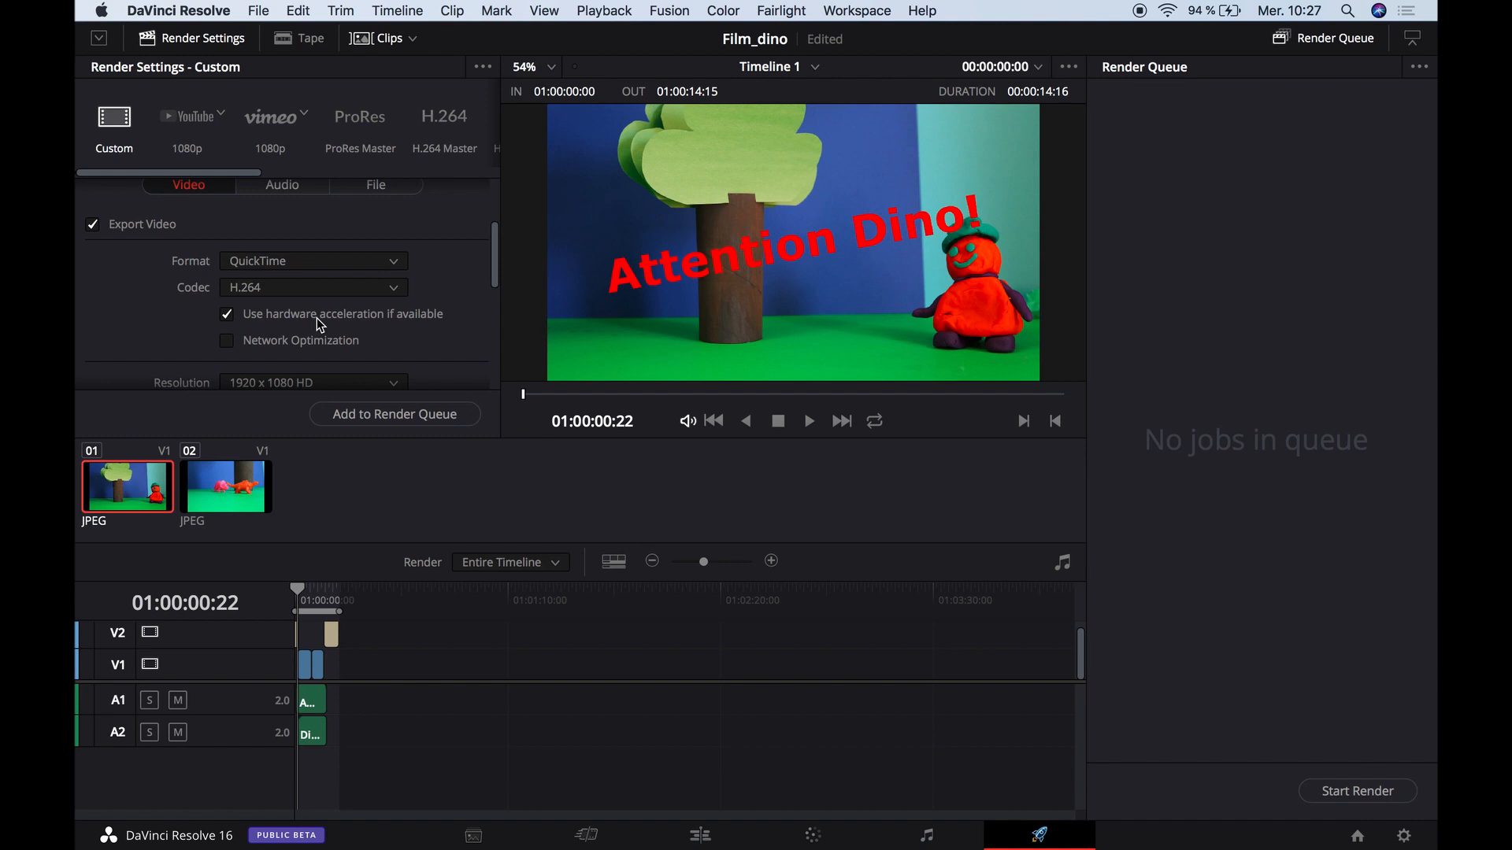
click(249, 289)
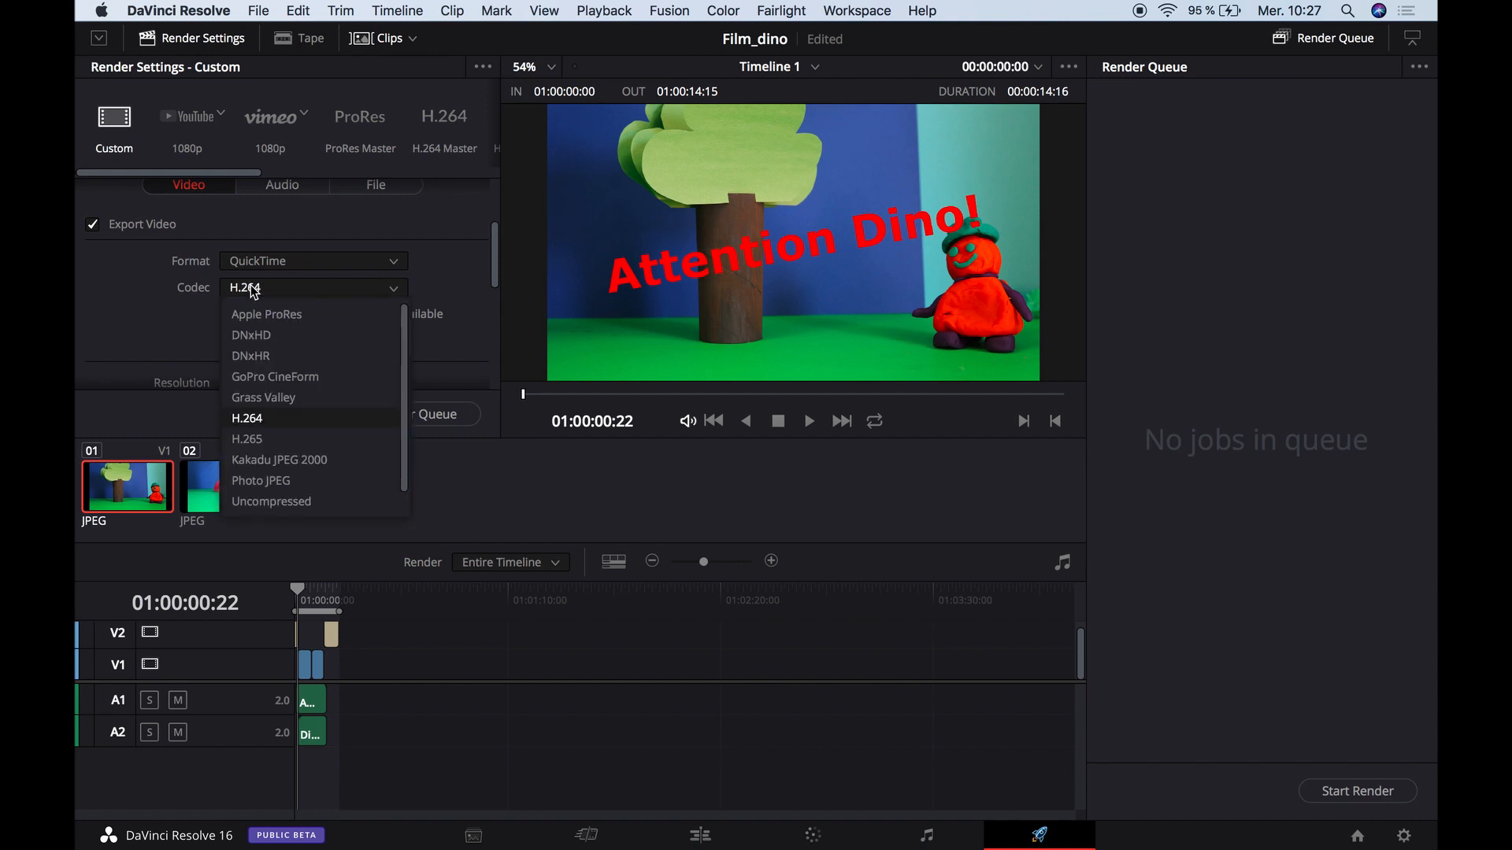
click(310, 422)
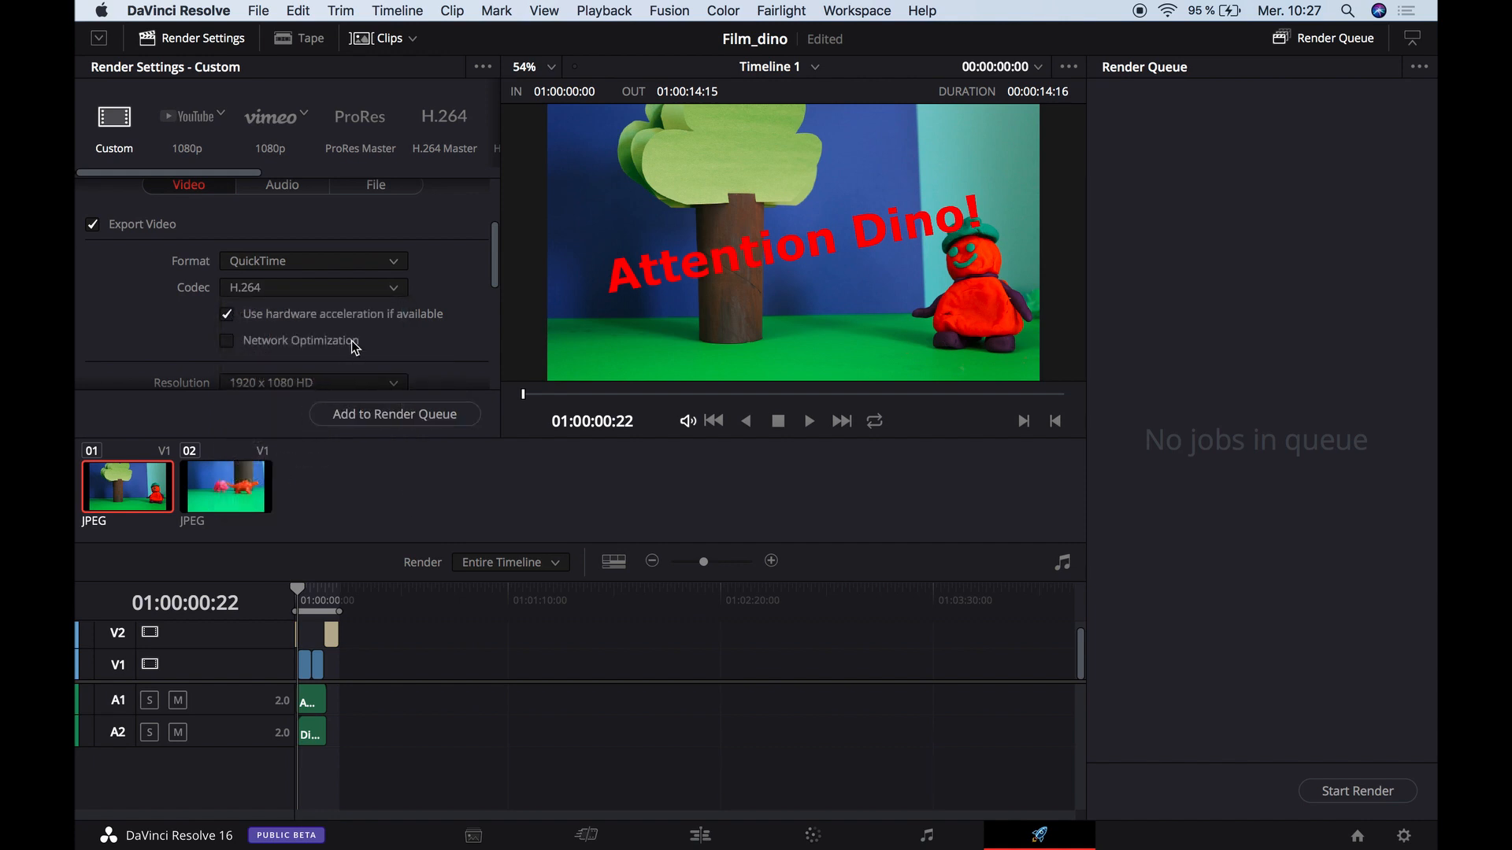
Check the remaining video and audio export settings, then add the job to the render queue and render it.
scroll(352, 342, down, 5)
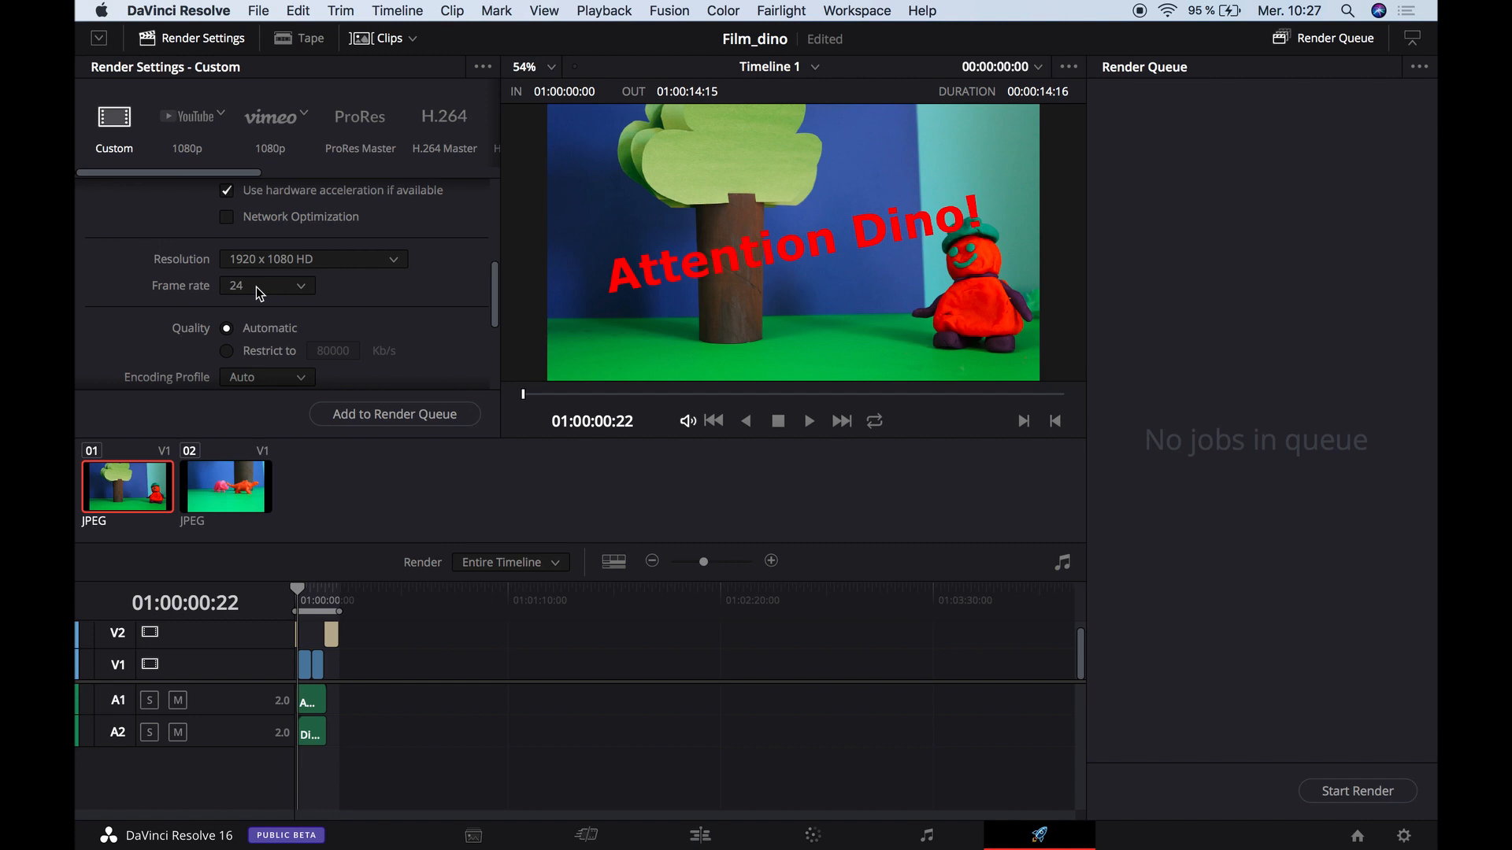
scroll(333, 295, up, 10)
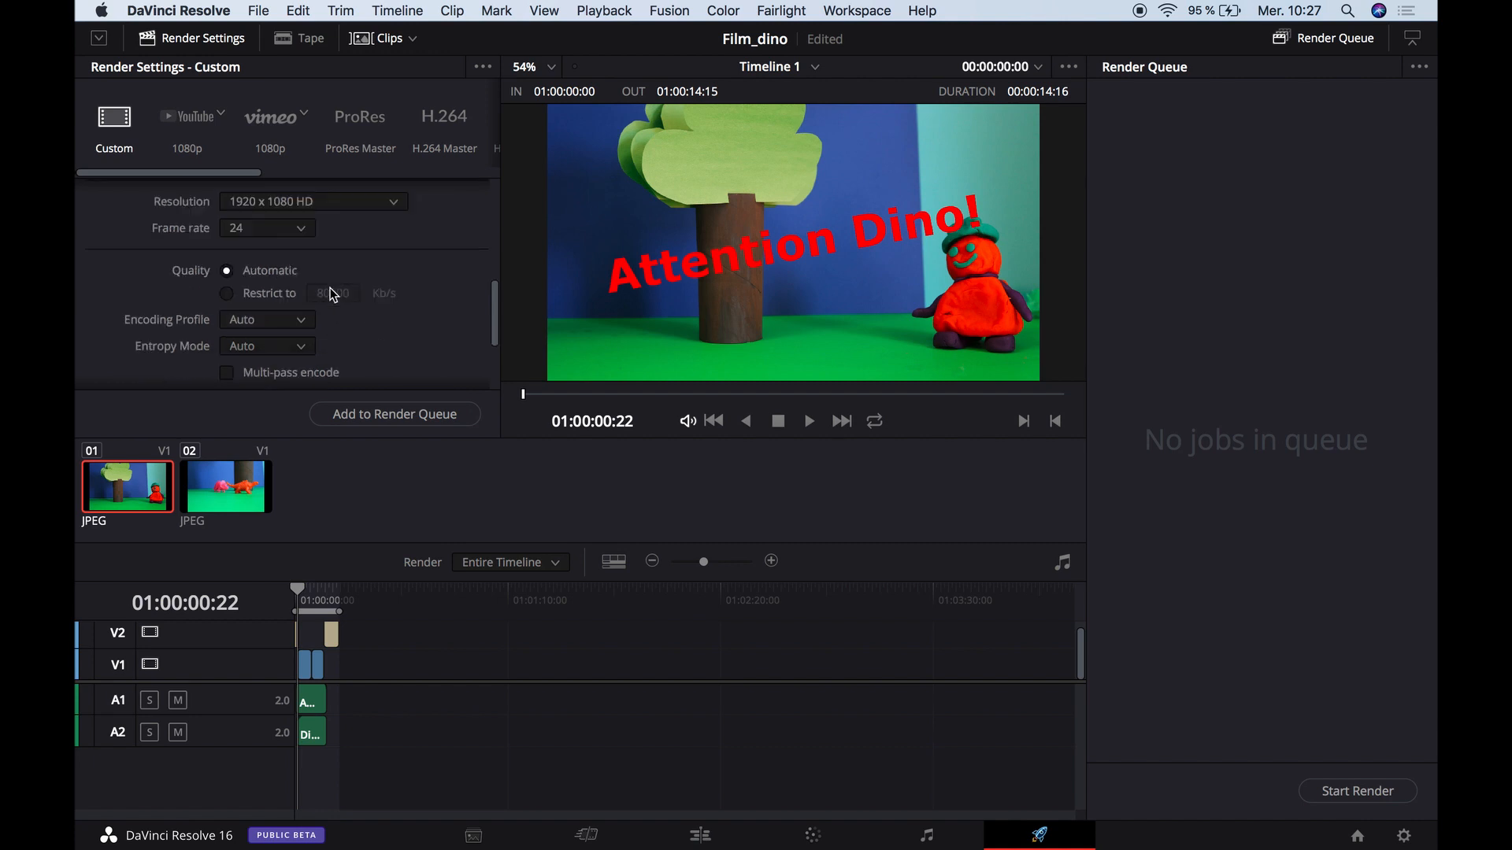
click(292, 280)
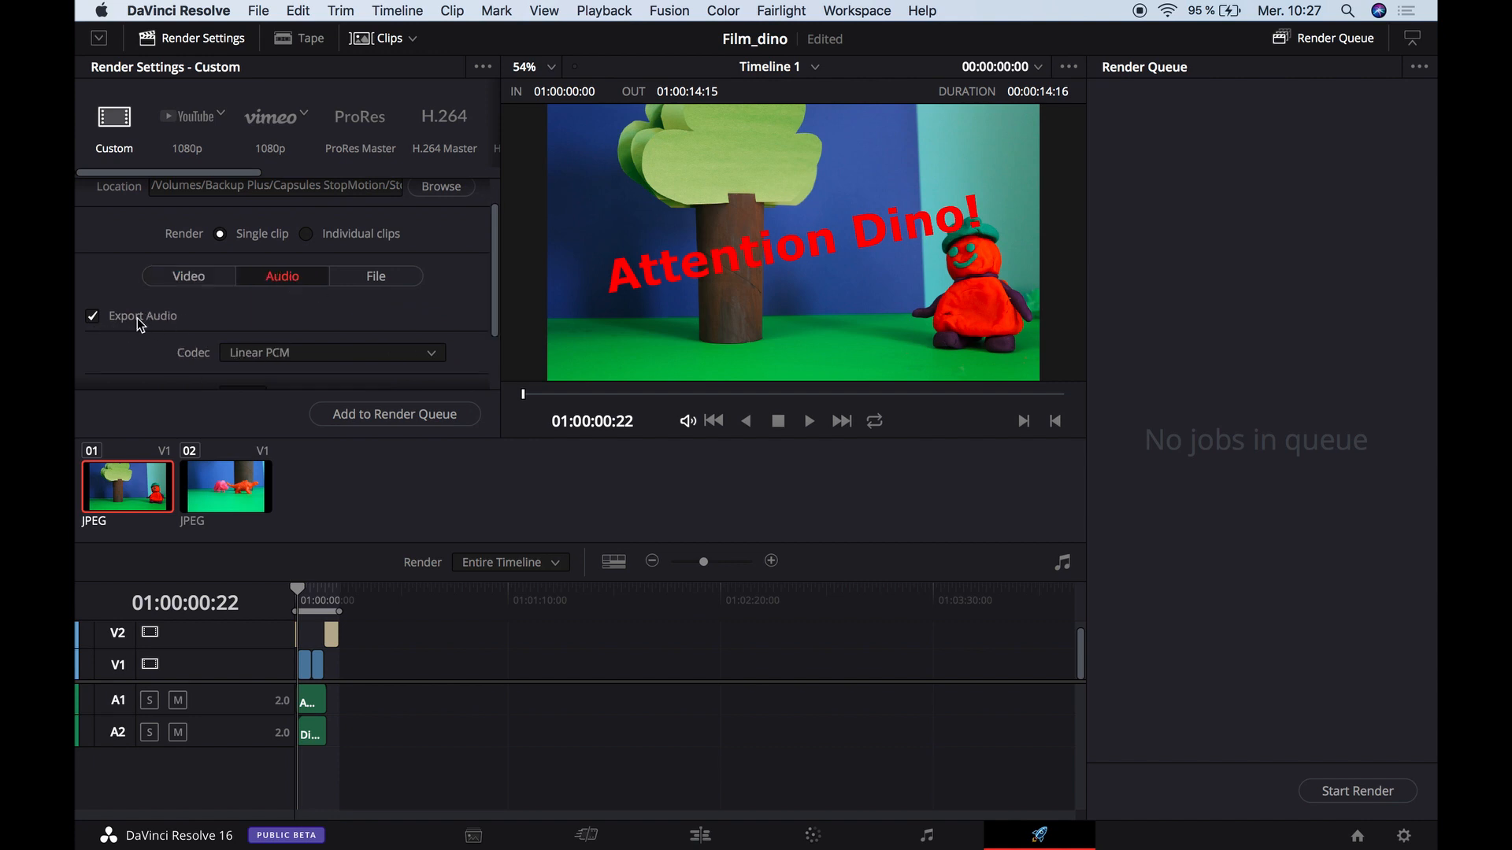
scroll(254, 353, down, 3)
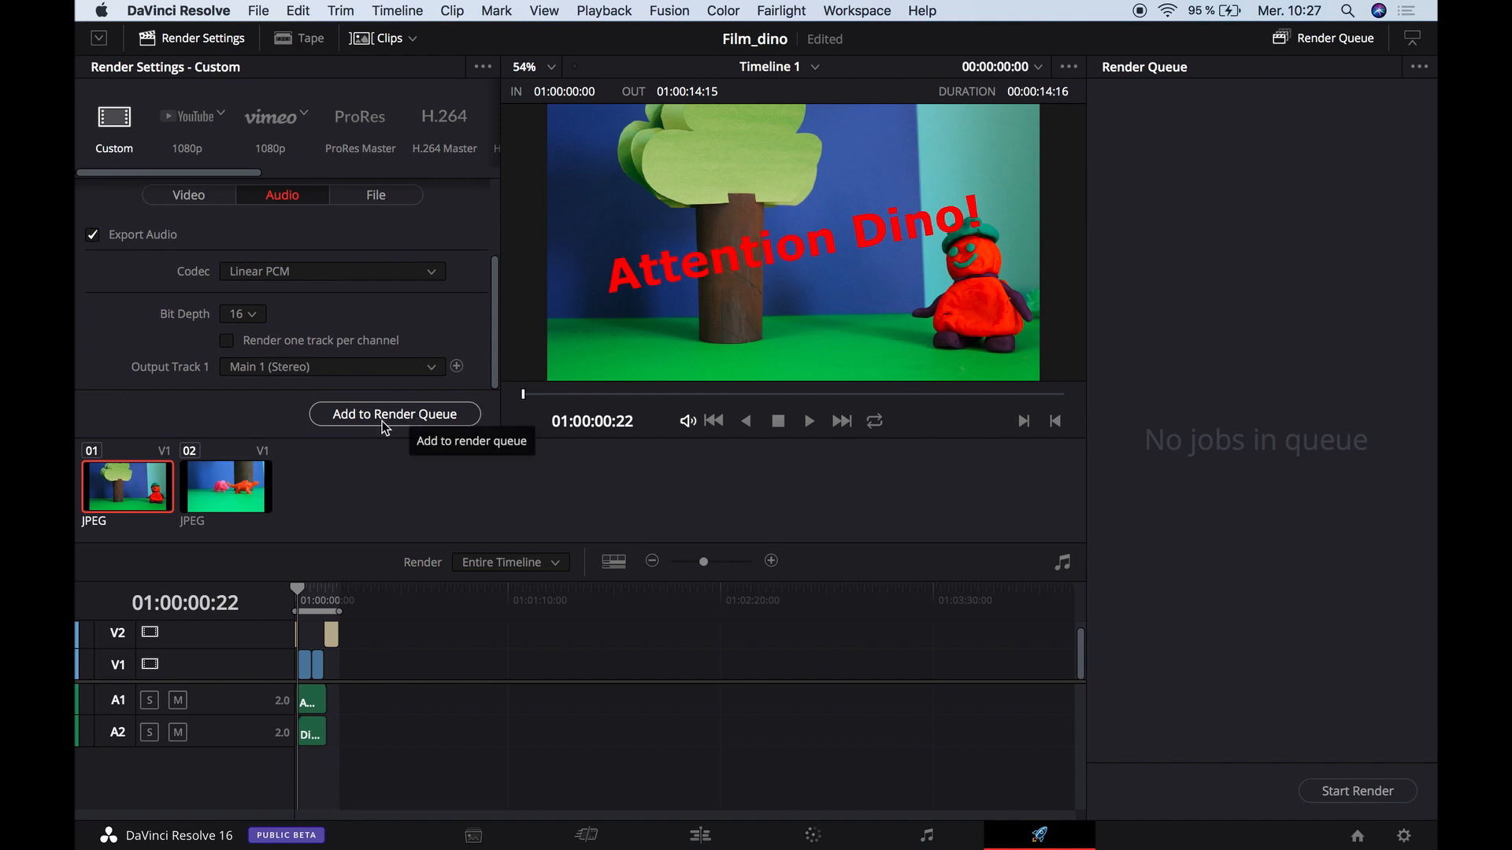
click(428, 416)
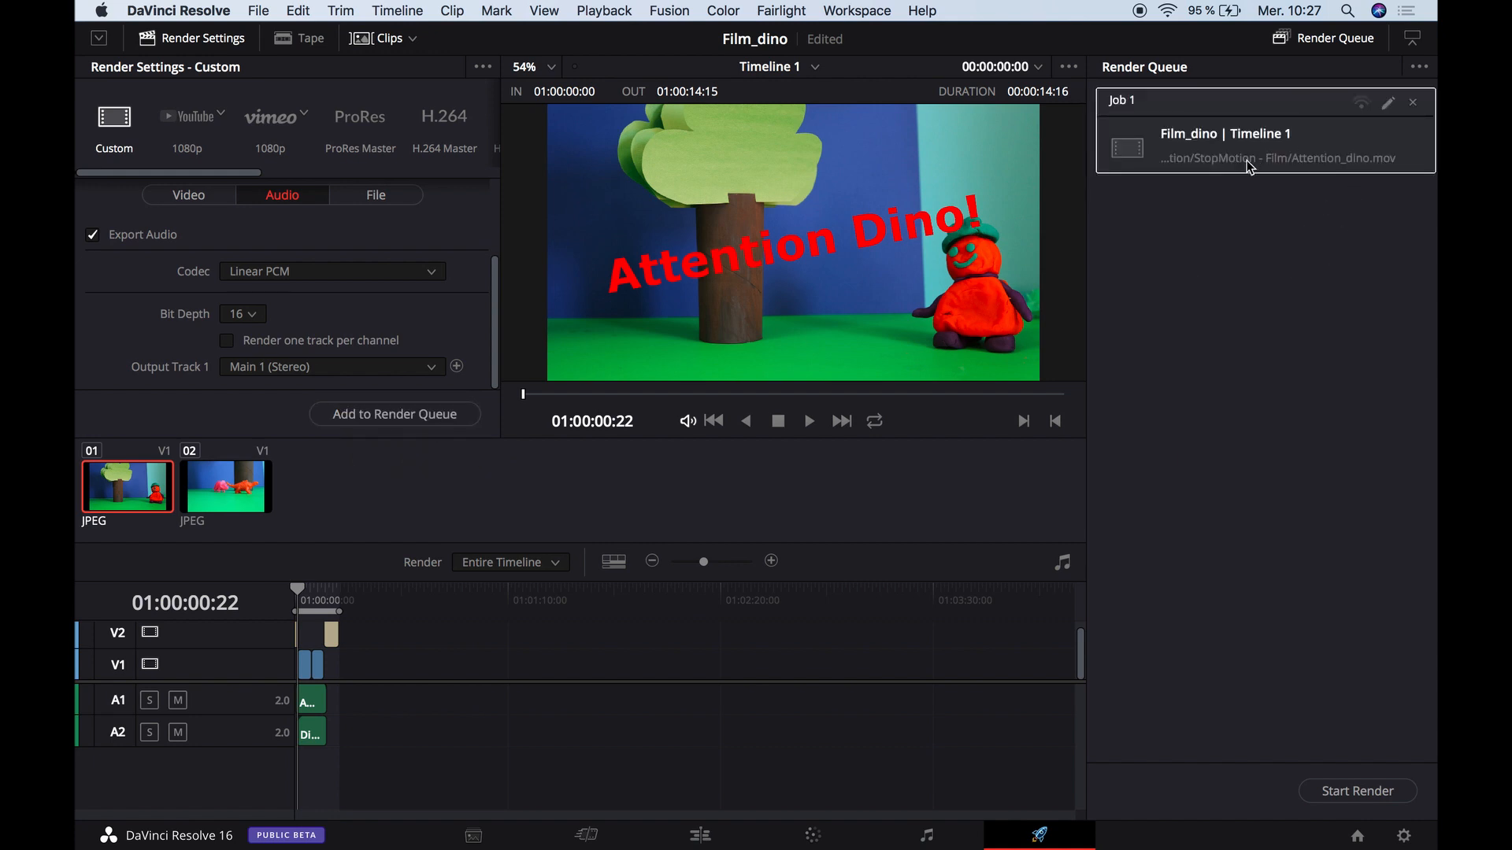
click(1352, 792)
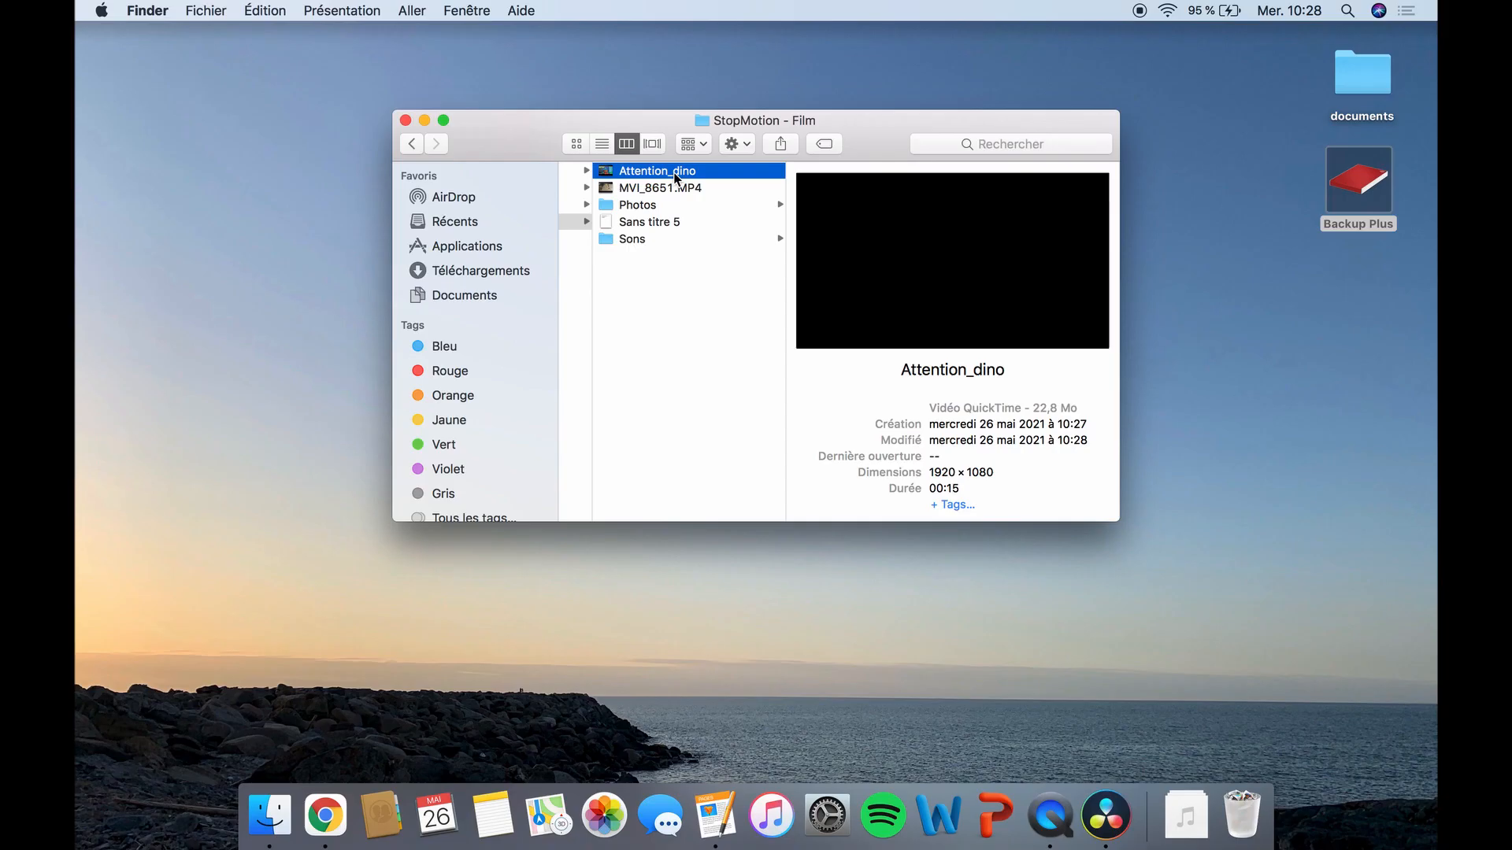
Open the exported Attention_dino video from the StopMotion - Film folder in QuickTime Player.
double_click(676, 179)
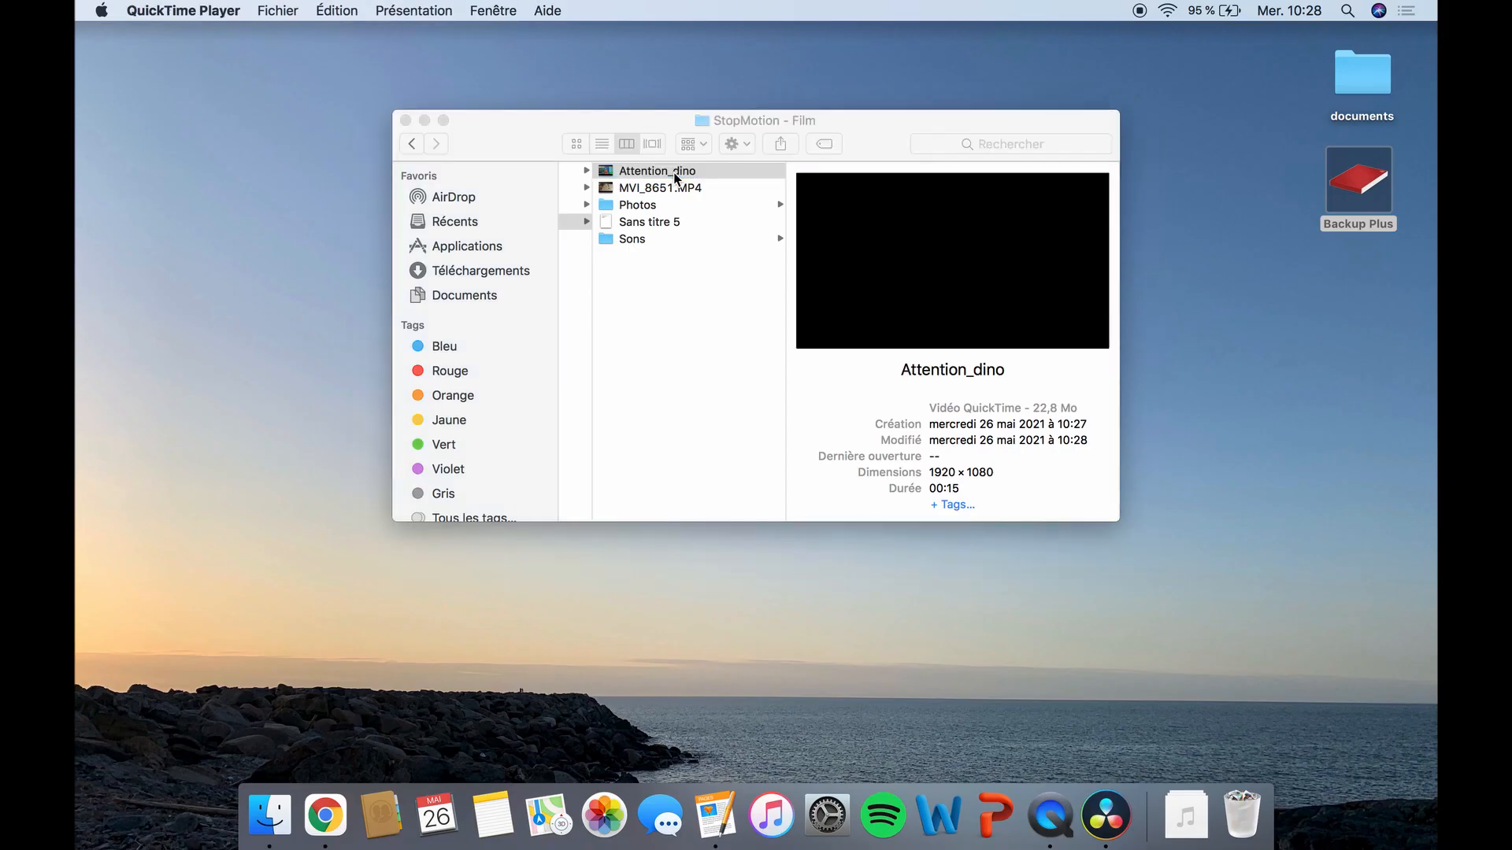